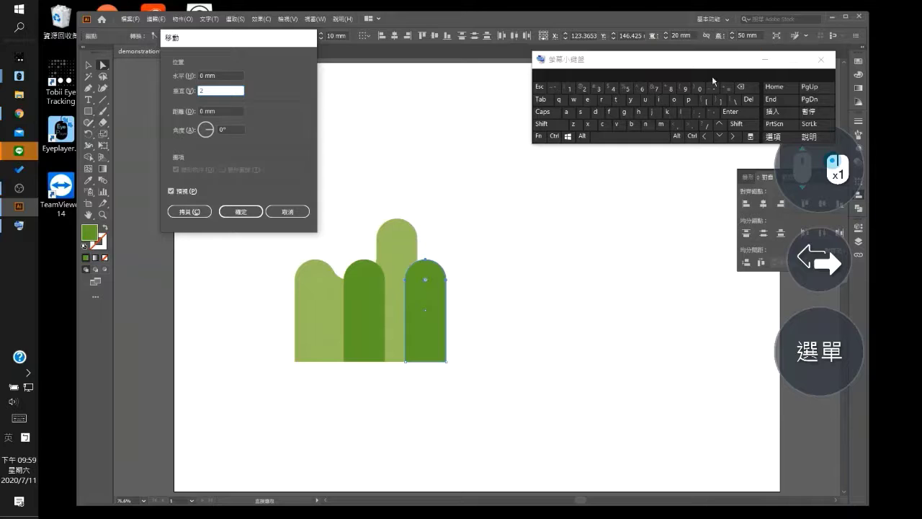
Try to stretch the rightmost dark green shape upward by moving its top anchor points vertically by -20 mm
click(740, 87)
click(713, 88)
click(583, 89)
click(699, 89)
click(241, 211)
Undo the vertical move of the rightmost shape's top anchor points and cancel any further Move dialog
click(155, 20)
click(185, 32)
click(819, 352)
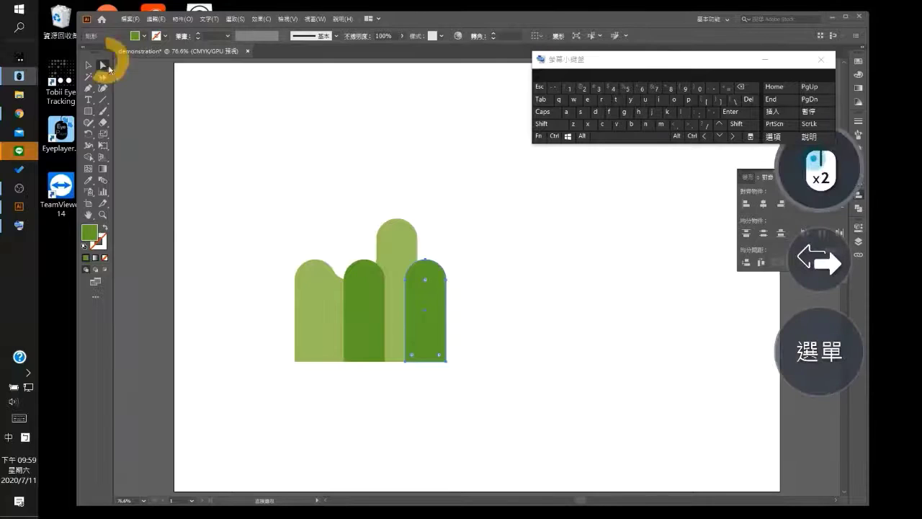
click(288, 211)
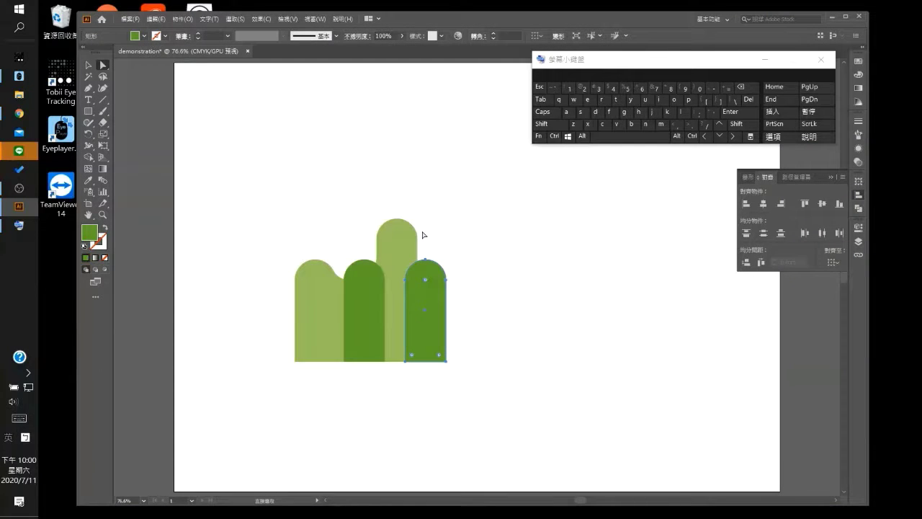
key(Return)
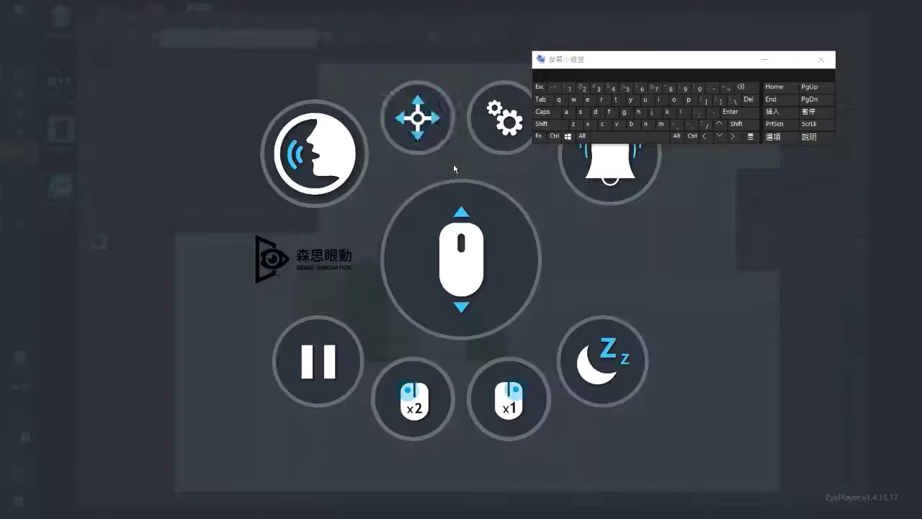
click(288, 212)
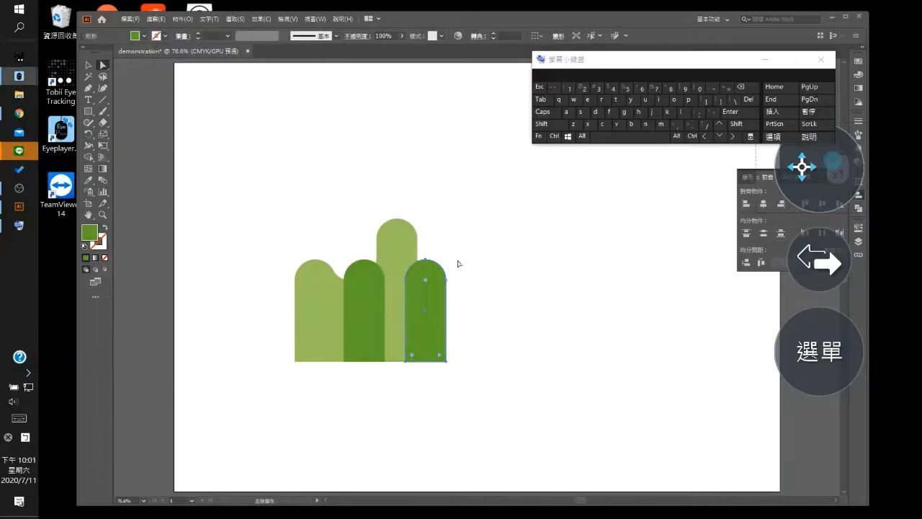
Select the top anchor points of the rightmost dark green shape and try moving them 0 mm horizontally and -20 mm vertically
drag(459, 257, 394, 300)
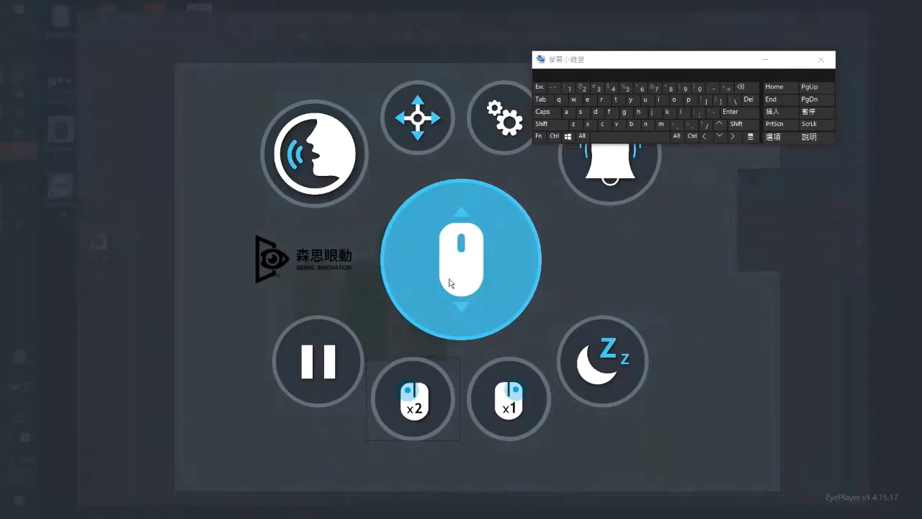
click(468, 331)
click(803, 389)
click(418, 118)
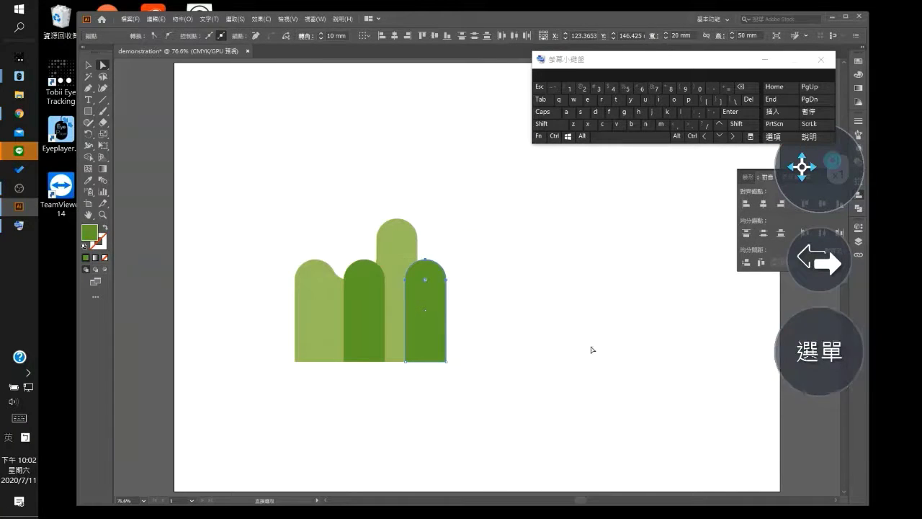
click(819, 352)
click(413, 398)
double_click(99, 64)
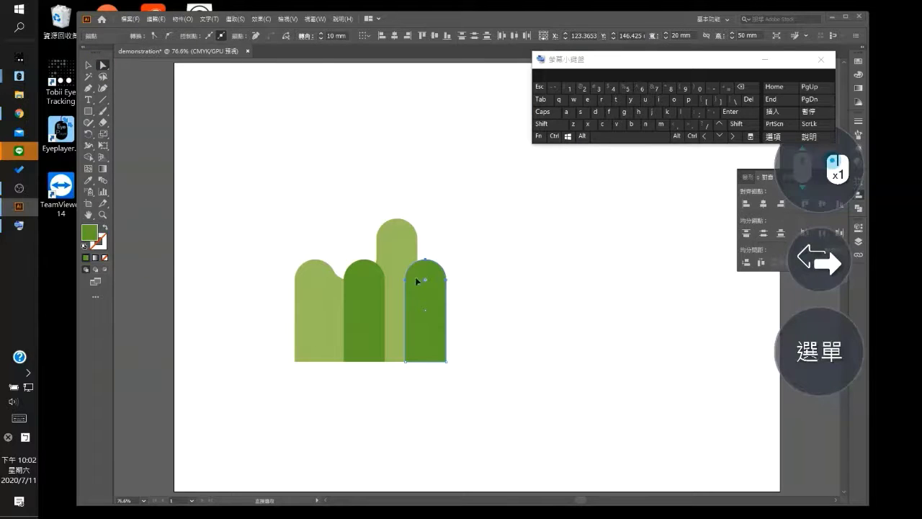
click(696, 88)
key(Tab)
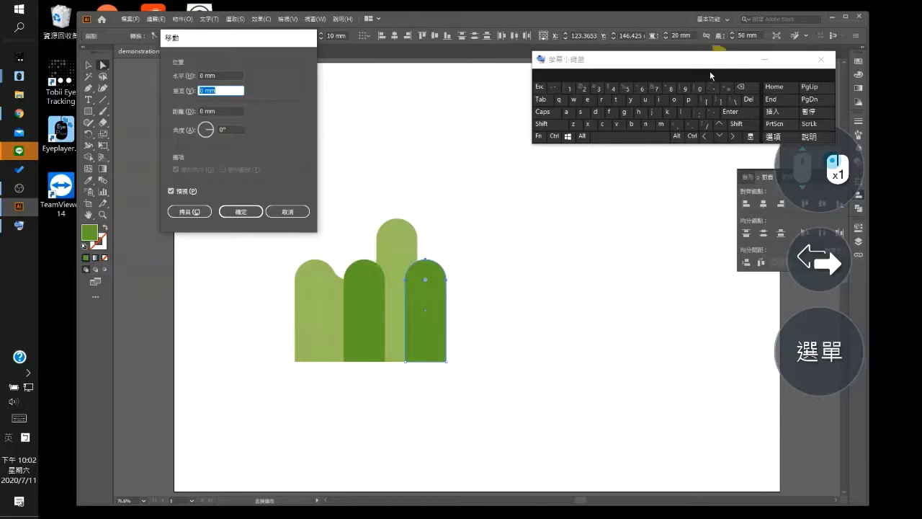
click(710, 88)
click(584, 88)
click(699, 88)
click(245, 212)
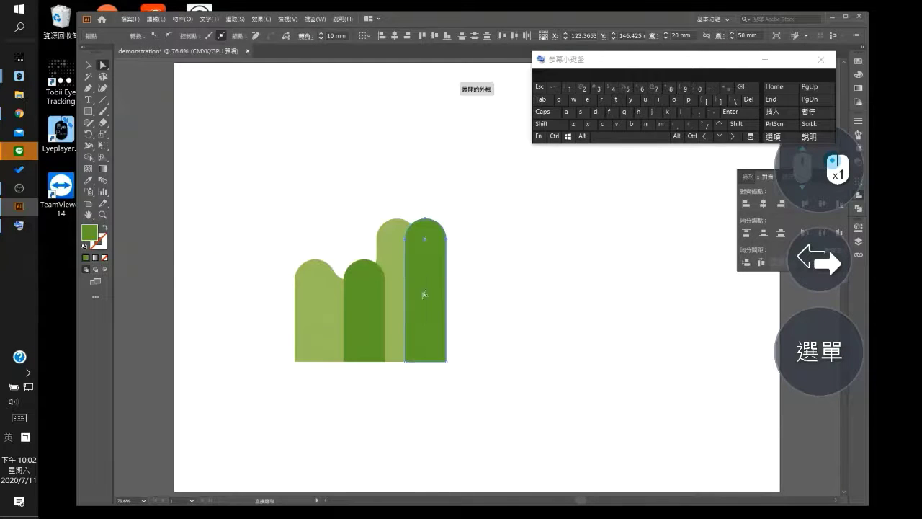
Undo the last anchor move on the rightmost dark green shape
click(156, 18)
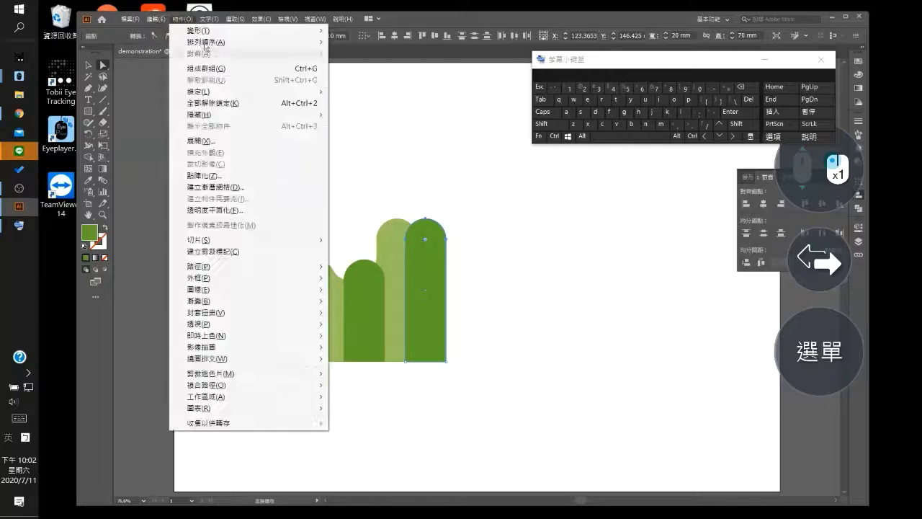
click(182, 18)
click(184, 15)
click(156, 19)
click(212, 14)
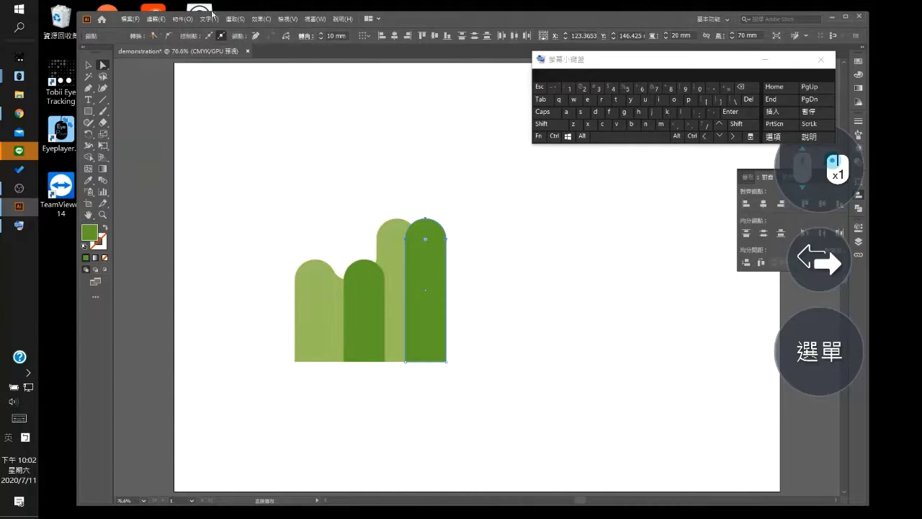
click(156, 19)
click(170, 31)
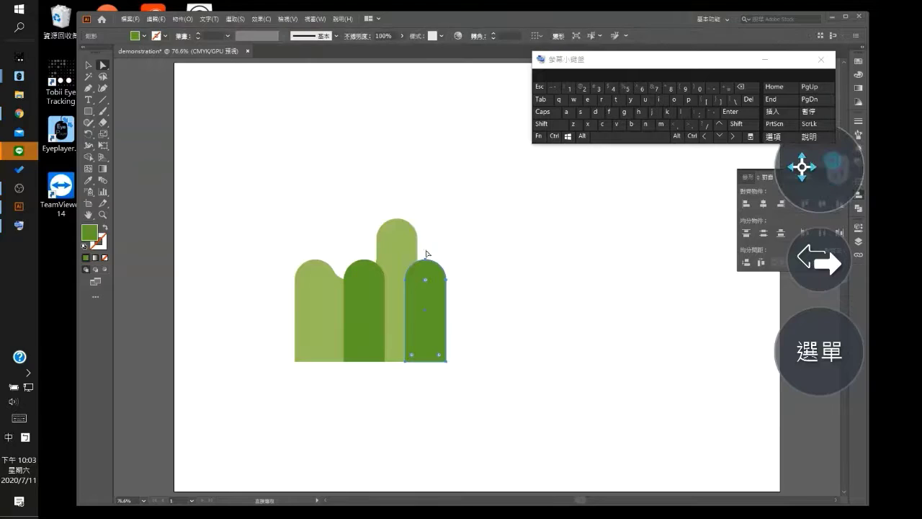
Shorten the rightmost dark green shape by moving its top anchor points 0 mm horizontally and 15 mm vertically
drag(395, 246, 463, 292)
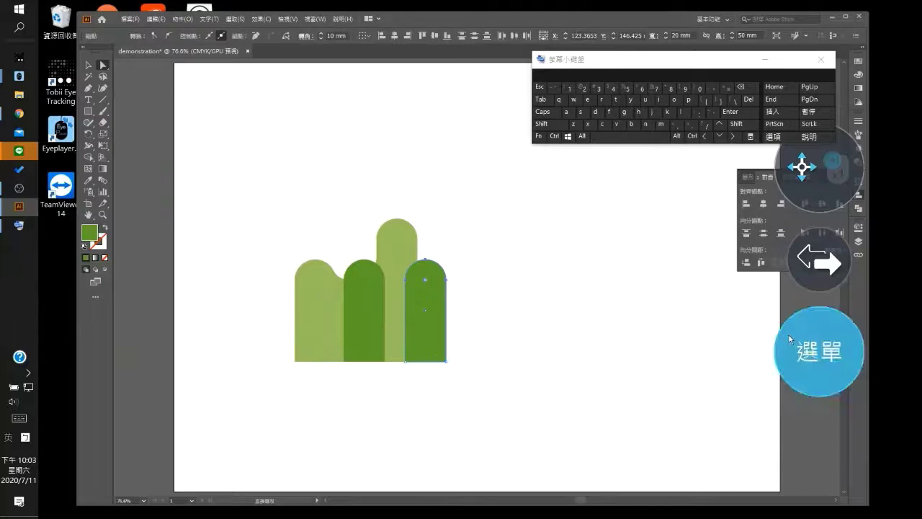
click(818, 353)
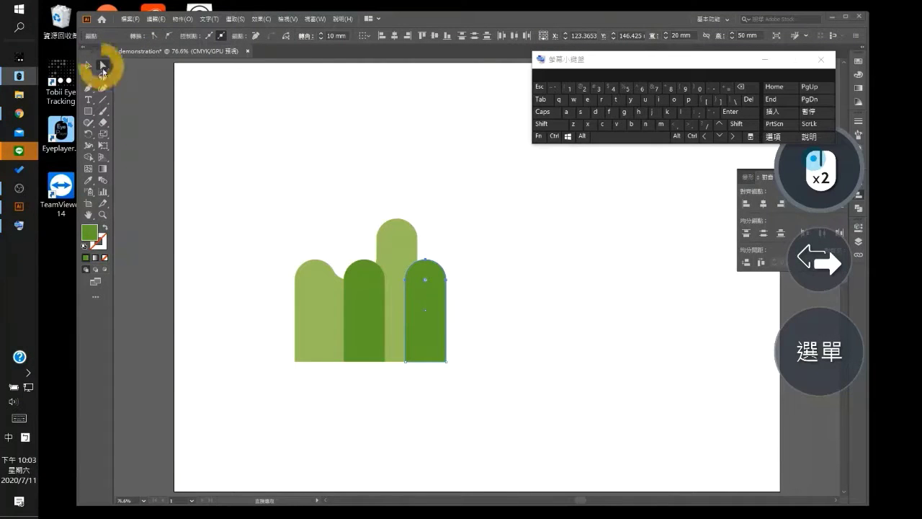
double_click(103, 65)
text(0)
key(Tab)
text(15)
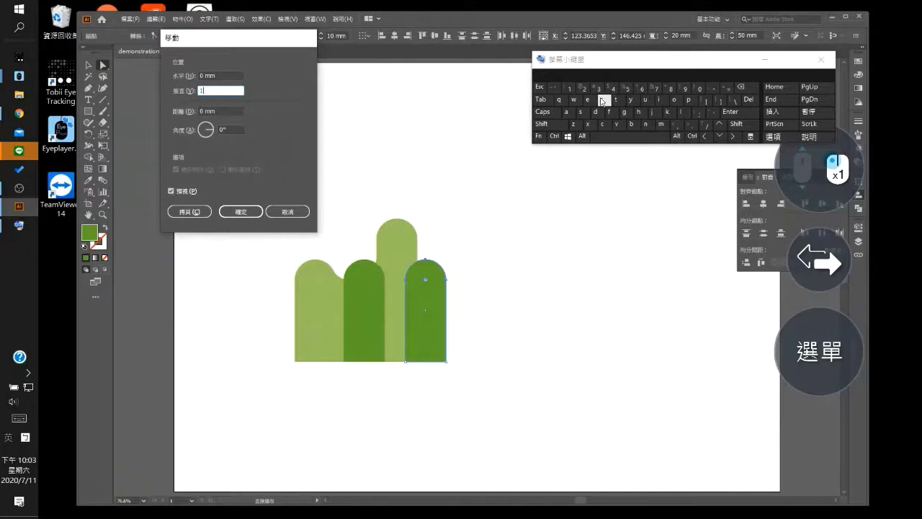
click(231, 75)
click(241, 211)
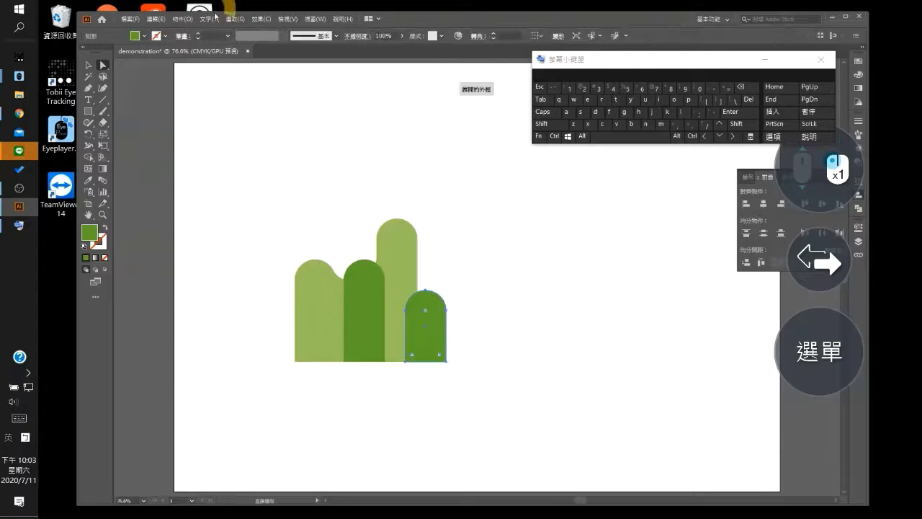
Send the shortened dark green shape to the back, behind the light green shape, and clear the selection
click(183, 19)
mouse_move(247, 45)
click(367, 77)
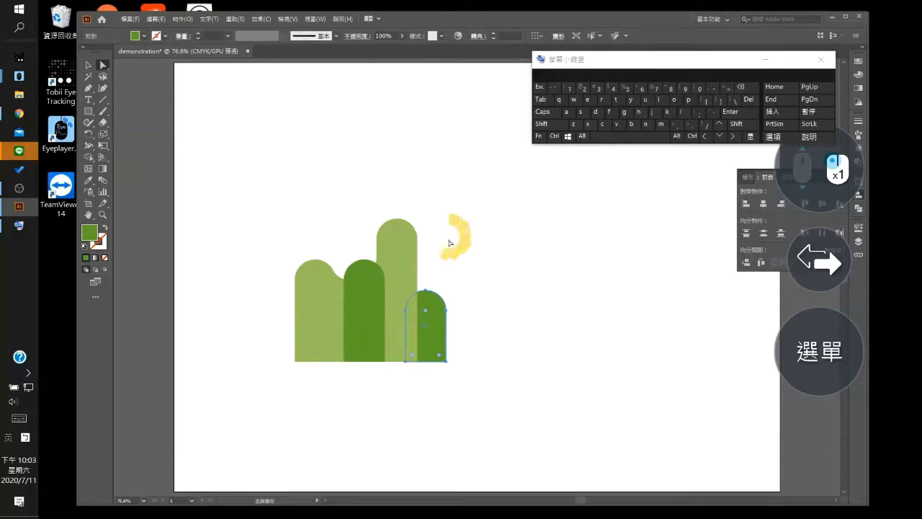
click(361, 320)
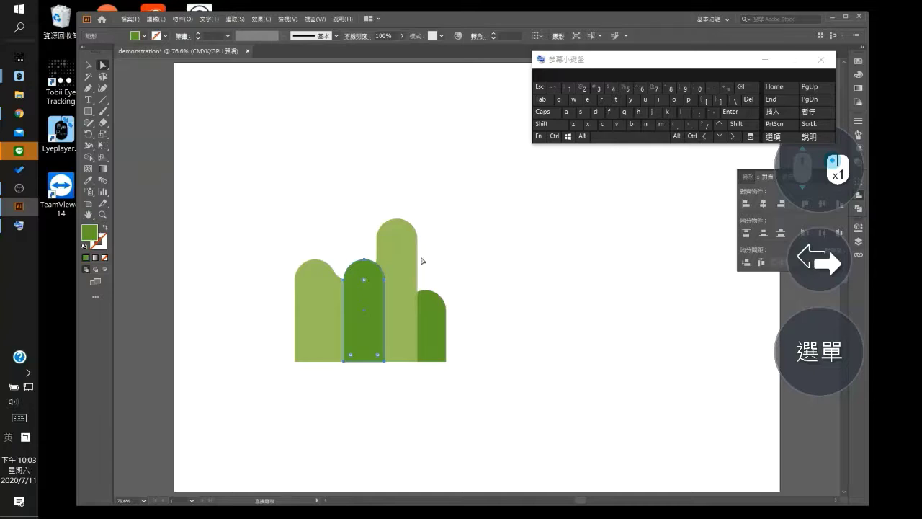
click(423, 261)
Unlock all locked objects in the artwork and clear the selection
click(182, 19)
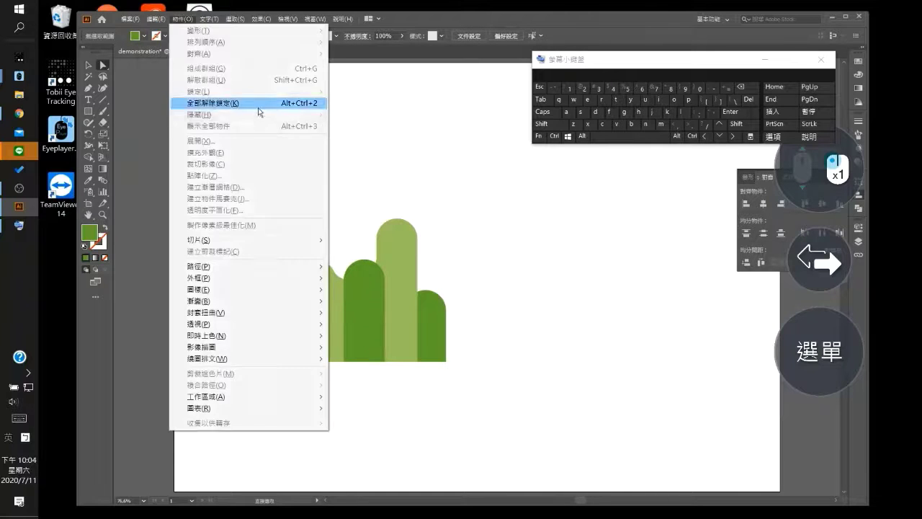
click(258, 107)
click(245, 394)
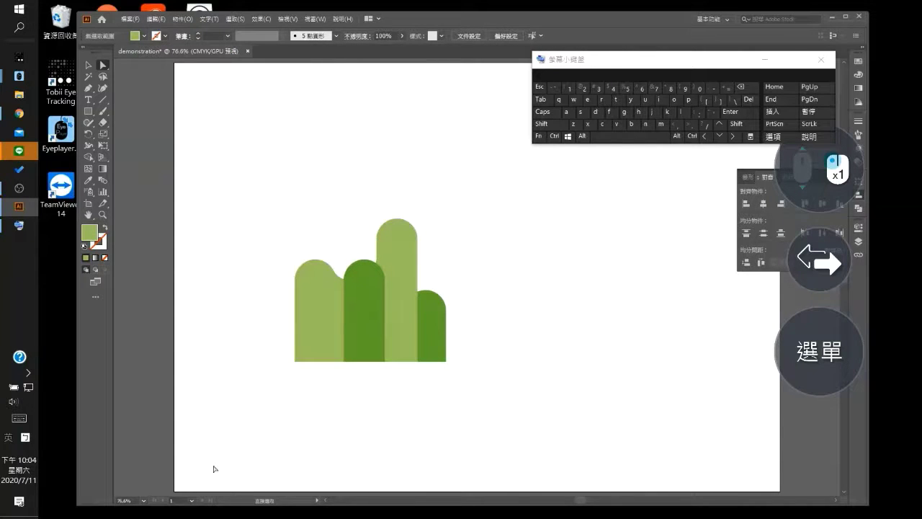
click(342, 282)
click(418, 233)
click(425, 263)
Select all the green shapes with the Selection tool, group them, and deselect the group
click(87, 66)
click(819, 352)
click(418, 117)
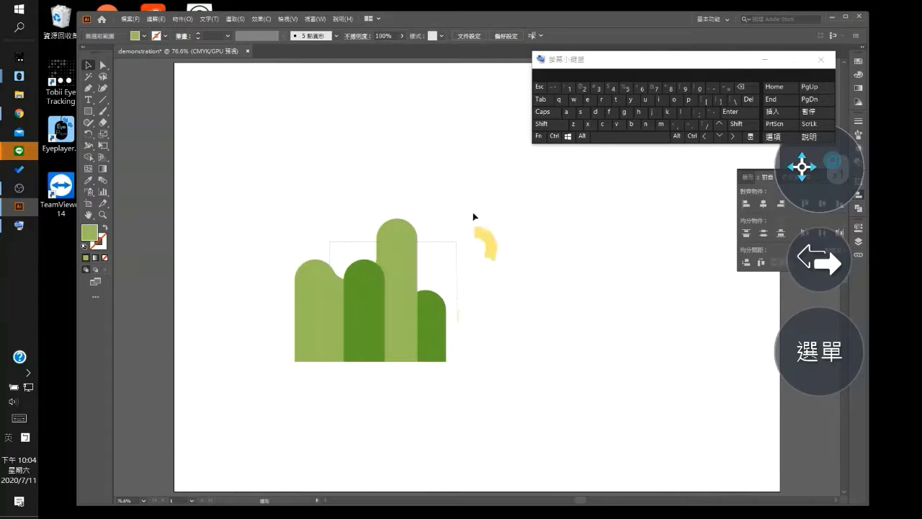
drag(330, 242, 457, 317)
click(826, 166)
click(209, 19)
mouse_move(192, 21)
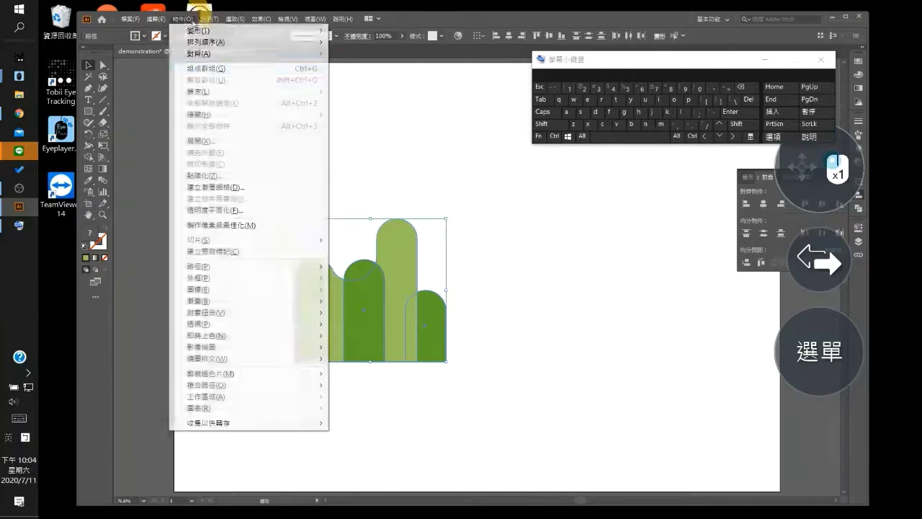
click(480, 305)
click(497, 302)
Move the green group up and to the right, to about X 166.9 mm, Y 123.4 mm, and deselect it
click(830, 166)
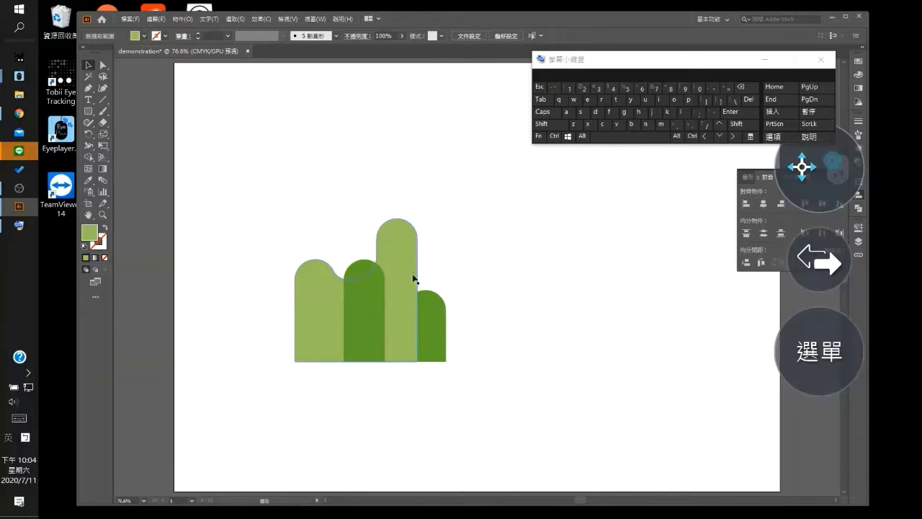
drag(406, 274, 533, 226)
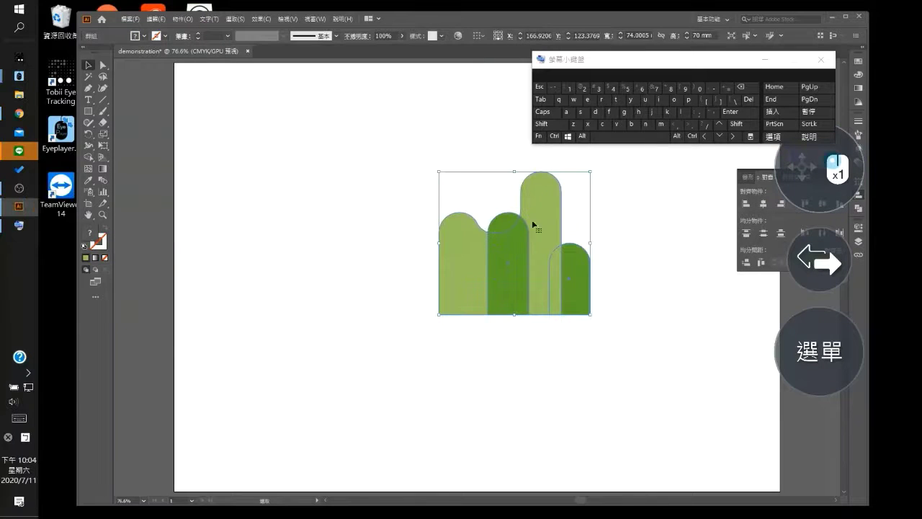
click(500, 439)
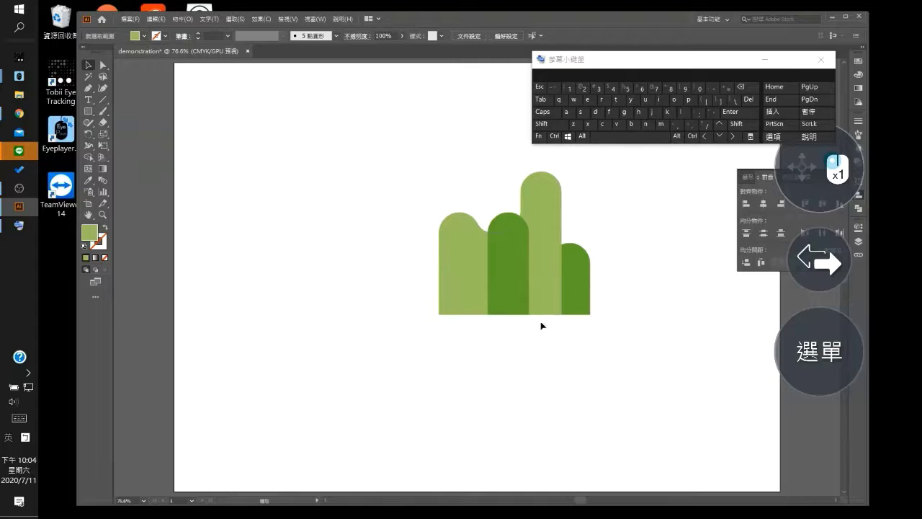
Draw a rectangle about 79.7 by 13.6 mm across the base of the green shapes and fill it with an orange swatch
click(88, 111)
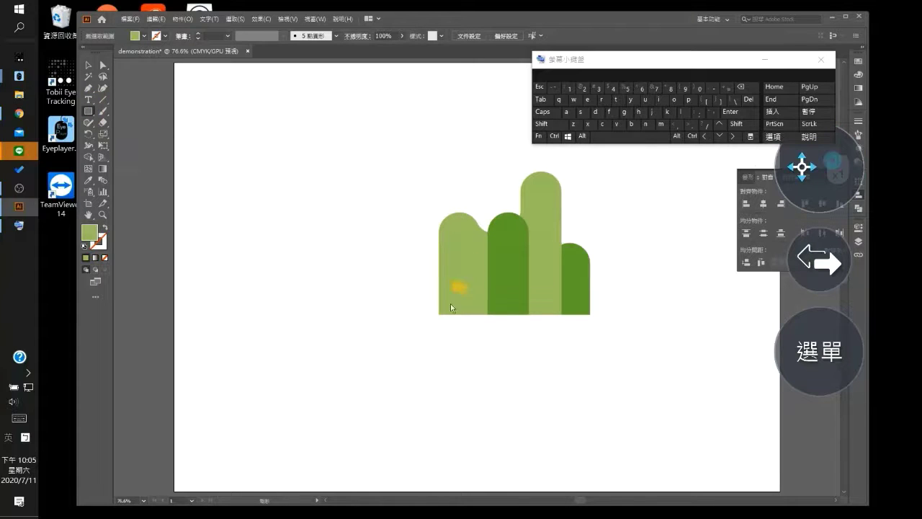
drag(433, 311, 597, 338)
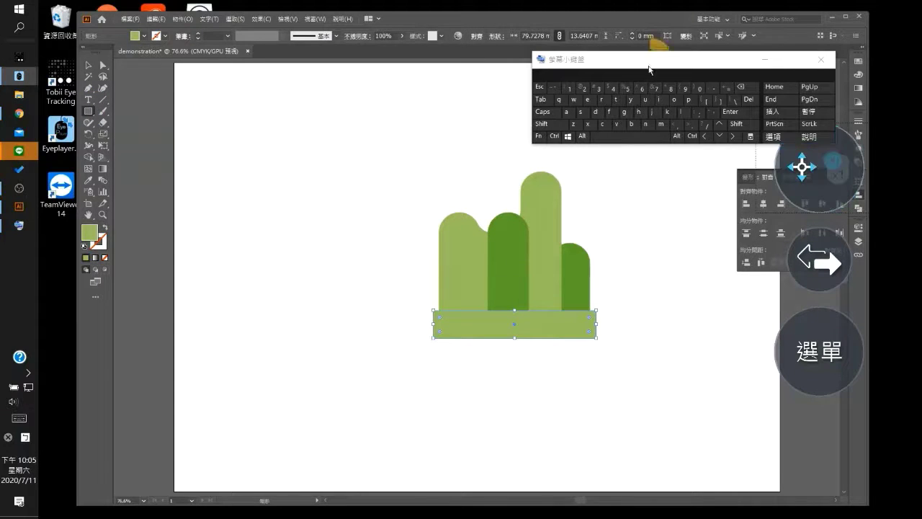
drag(648, 72, 464, 72)
click(814, 246)
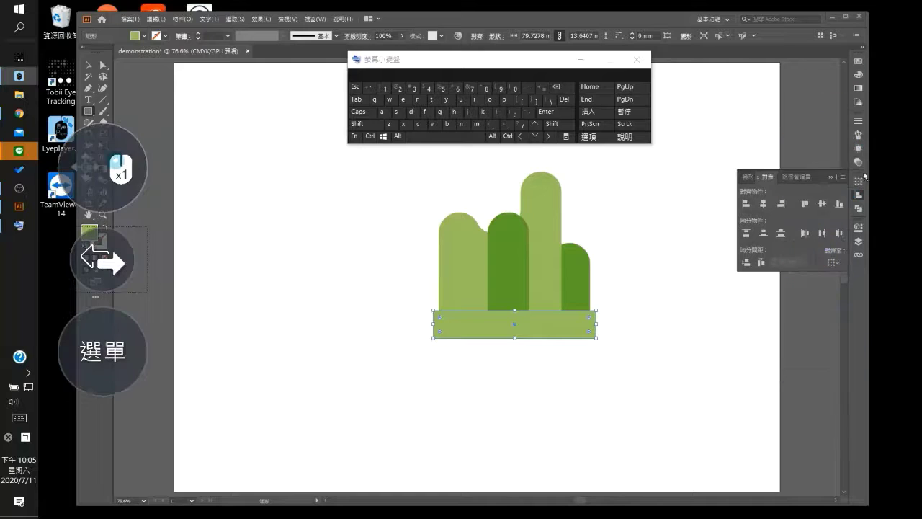
click(858, 61)
click(765, 132)
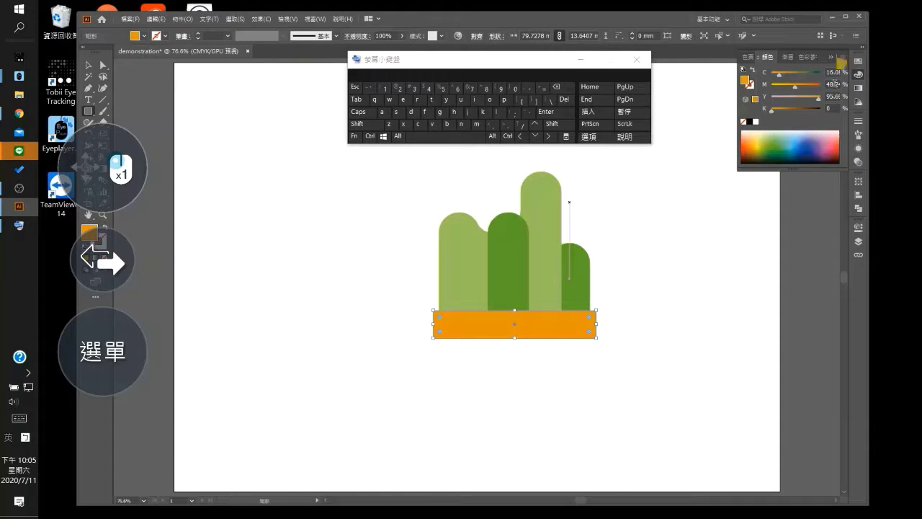
click(858, 74)
click(102, 259)
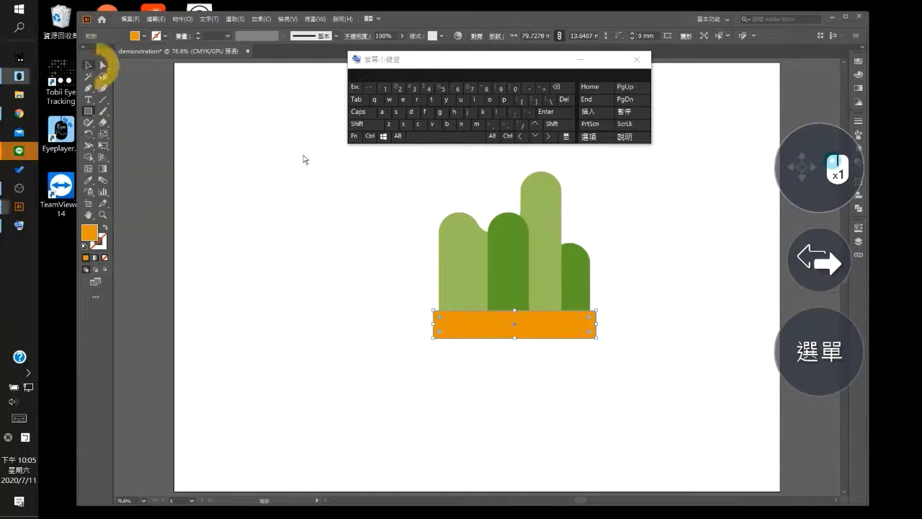
Align the horizontal centers of the green group and the orange rectangle, using the group as key object, and deselect them
click(88, 65)
click(376, 124)
click(542, 231)
click(508, 263)
click(576, 278)
click(377, 124)
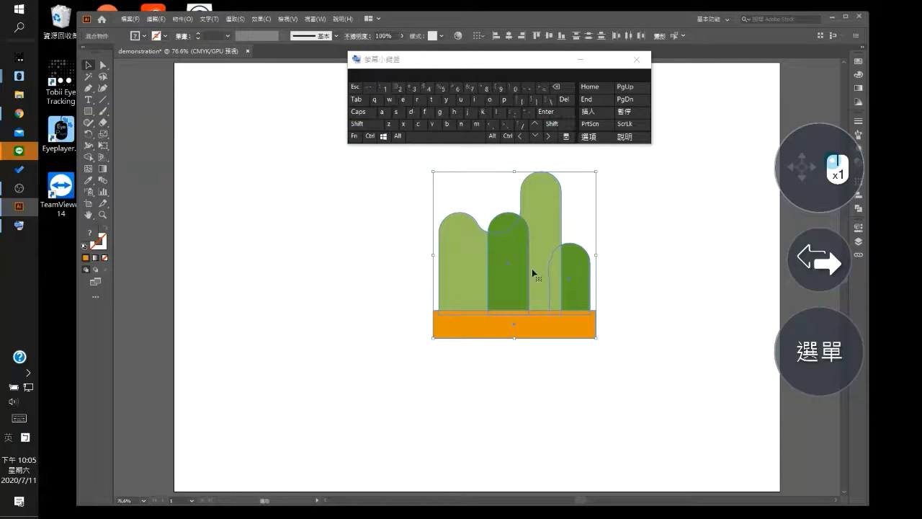
click(858, 181)
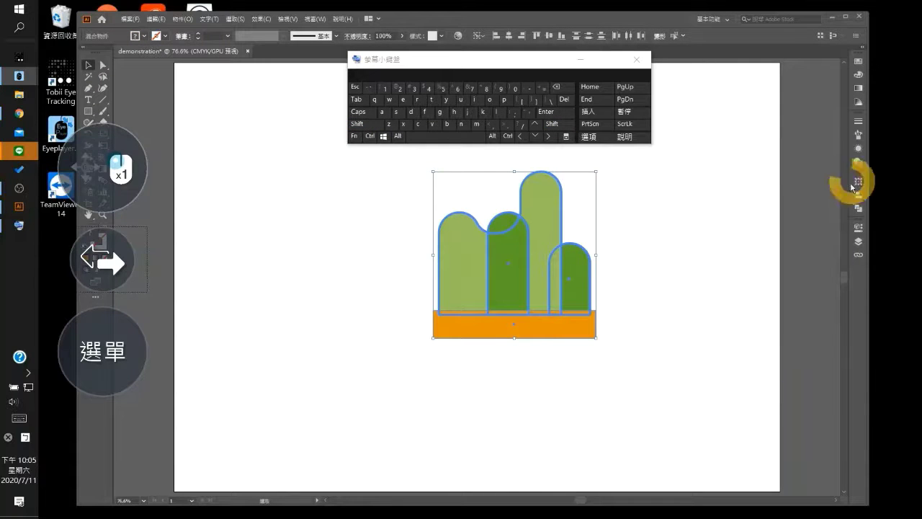
click(859, 194)
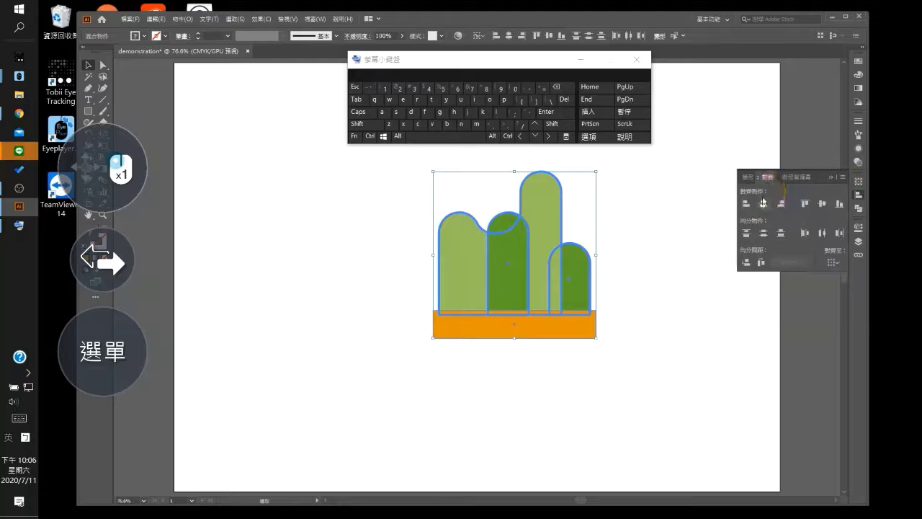
click(591, 358)
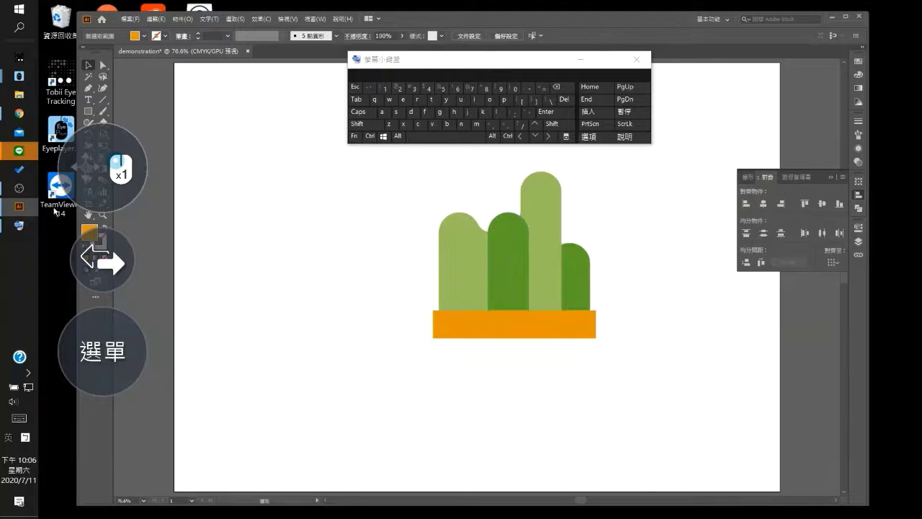
drag(422, 59, 649, 64)
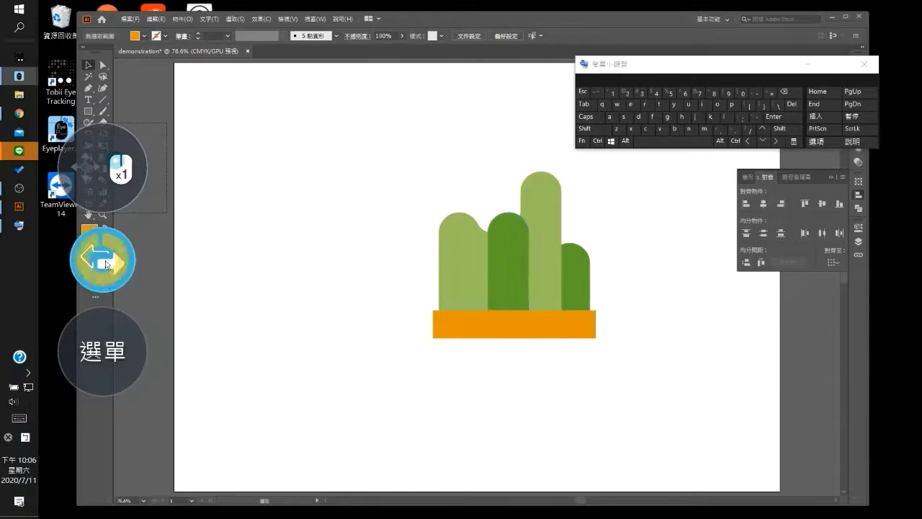
Draw an orange rectangle about 75 by 43.5 mm for the pot body, overlapping the lower part of the rim rectangle
click(88, 111)
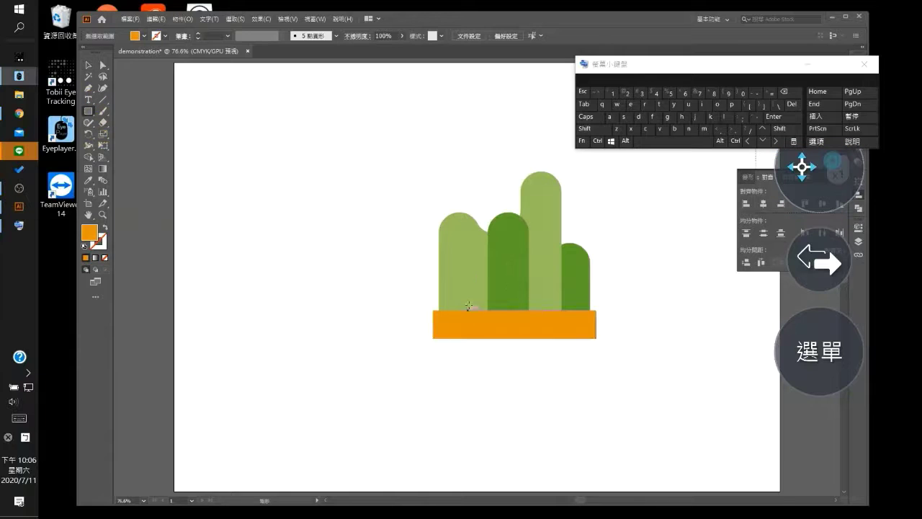
drag(439, 320, 593, 409)
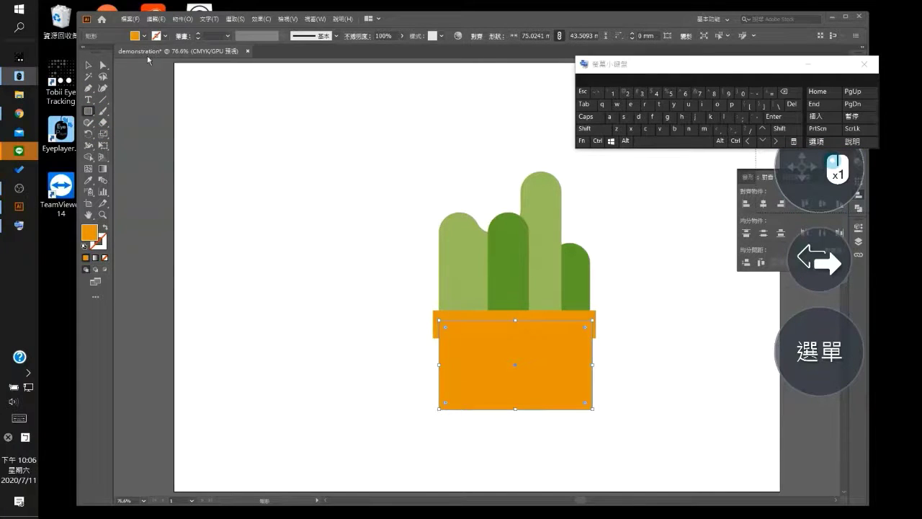
Try to reshape the large orange rectangle's two bottom anchors with the Rotate tool, and undo the distortion
click(103, 66)
drag(422, 383, 618, 443)
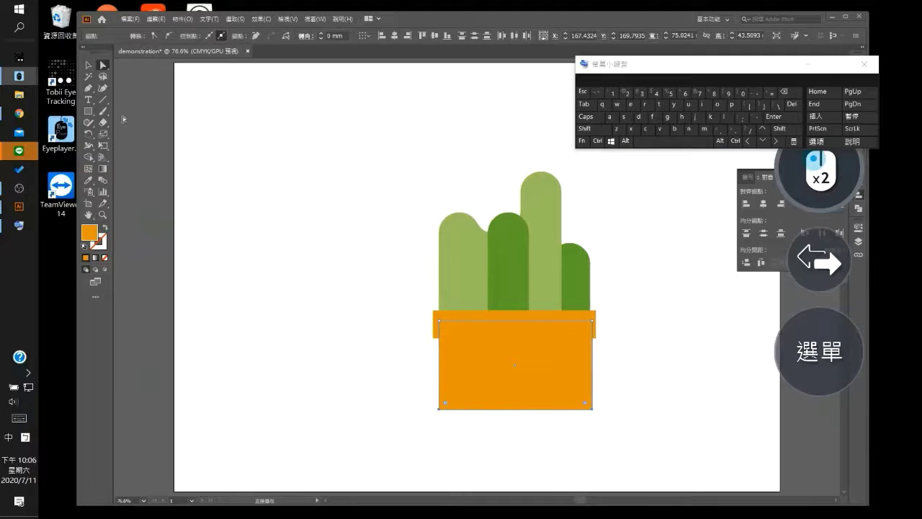
double_click(91, 146)
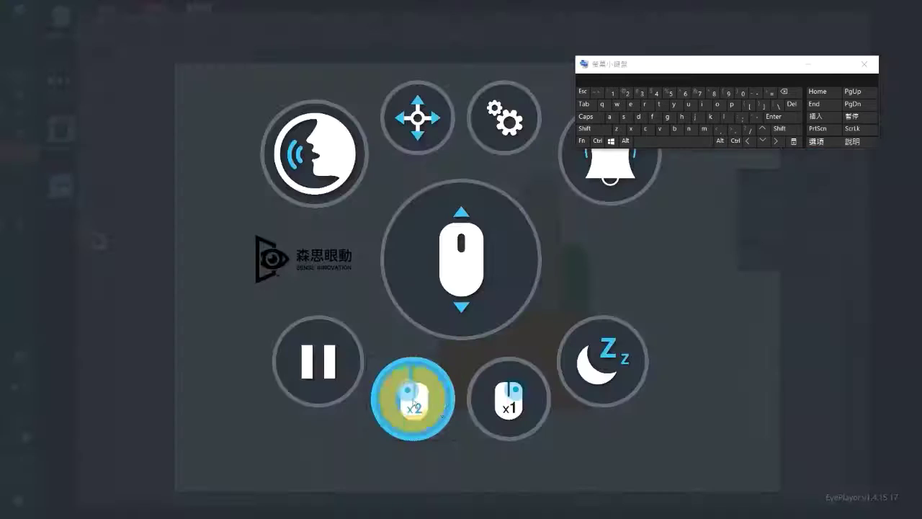
click(414, 401)
double_click(88, 135)
click(514, 135)
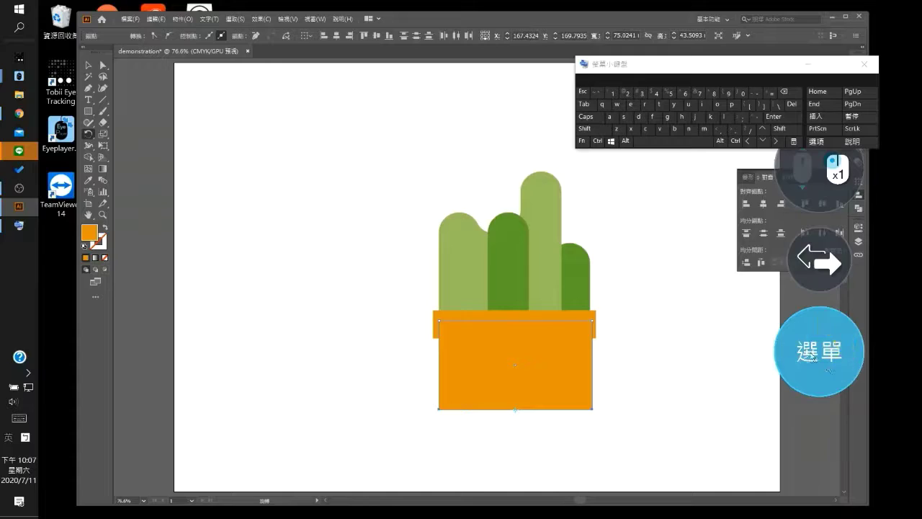
click(812, 356)
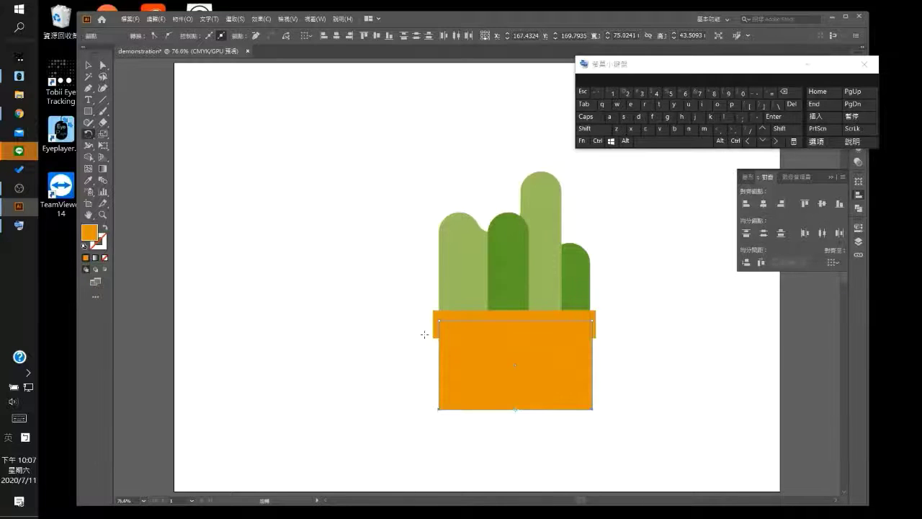
scroll(461, 288, down, 3)
scroll(461, 288, up, 4)
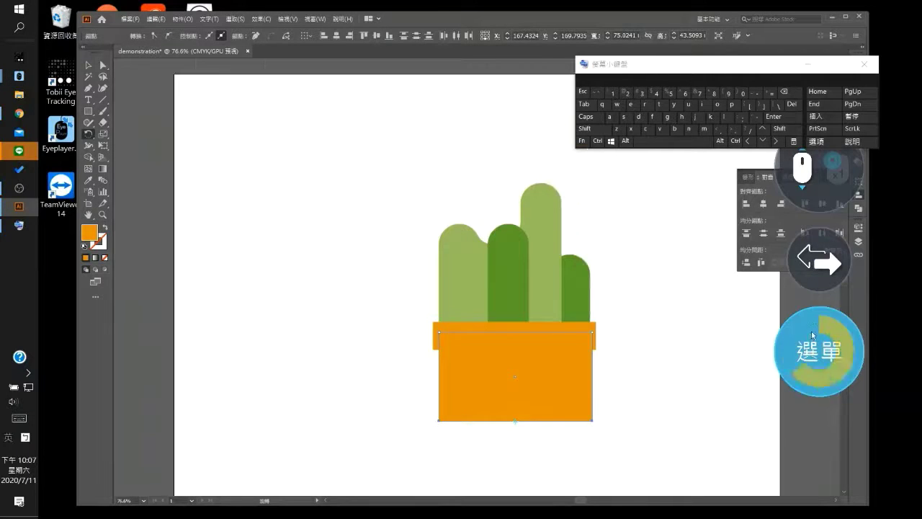
click(808, 362)
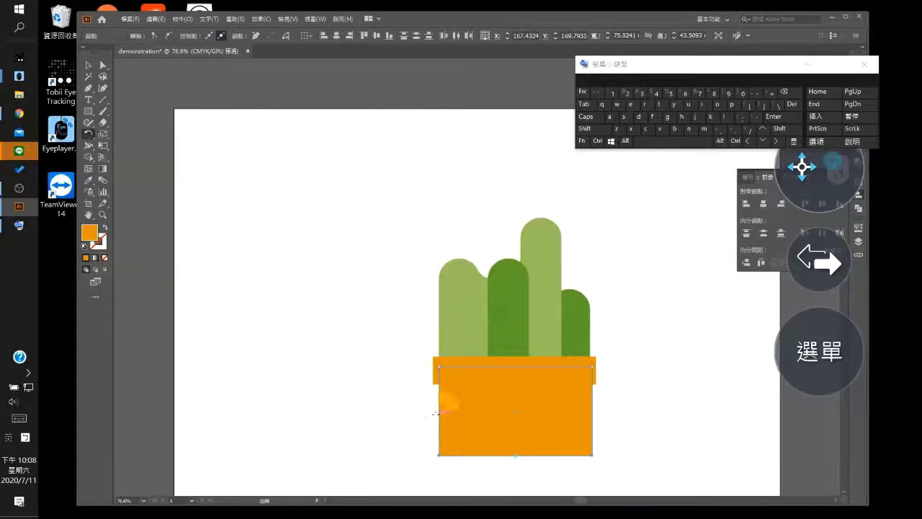
drag(418, 424, 632, 444)
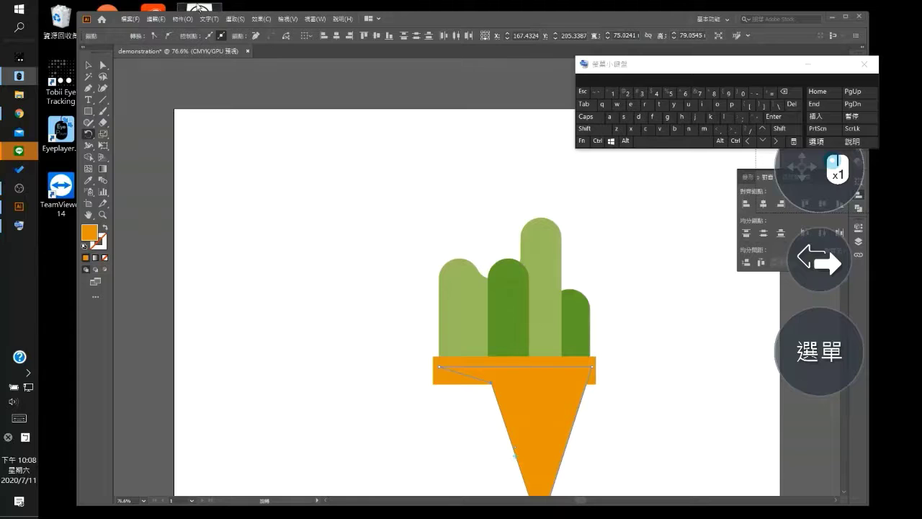
click(156, 19)
click(184, 29)
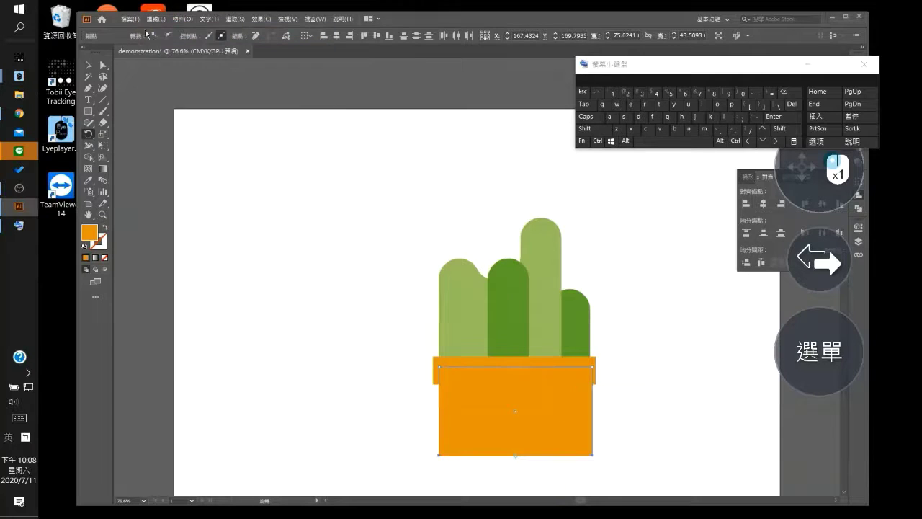
click(102, 65)
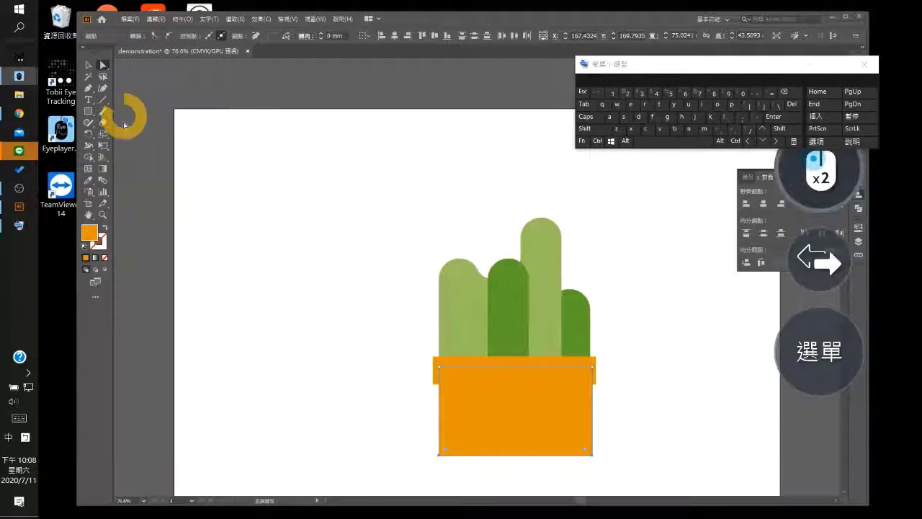
double_click(123, 117)
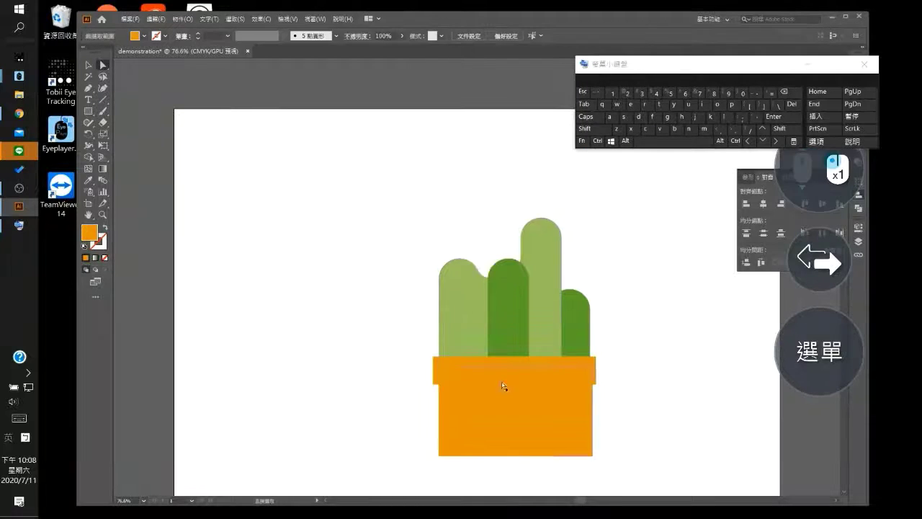
scroll(661, 420, down, 3)
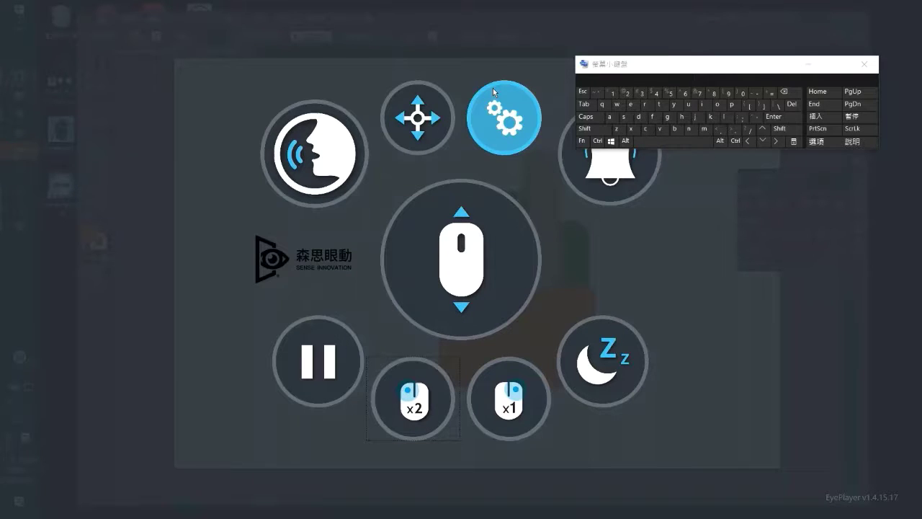
click(492, 194)
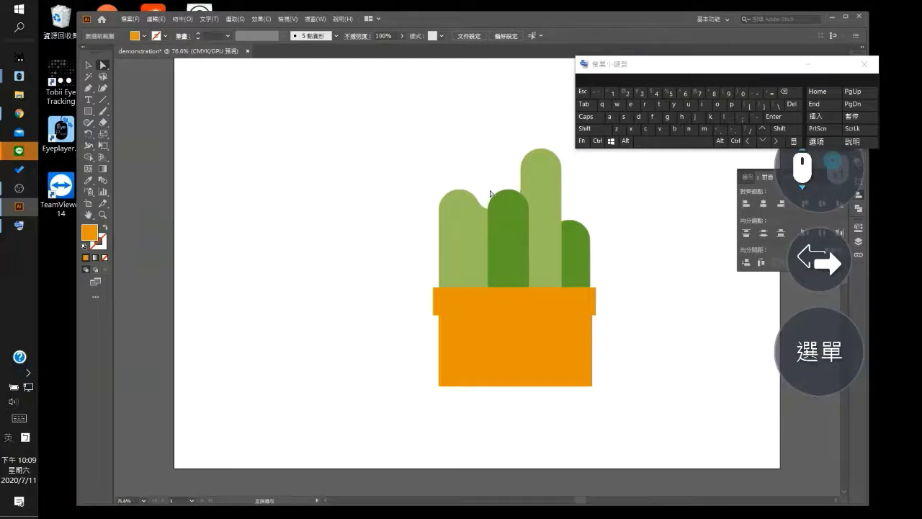
click(20, 62)
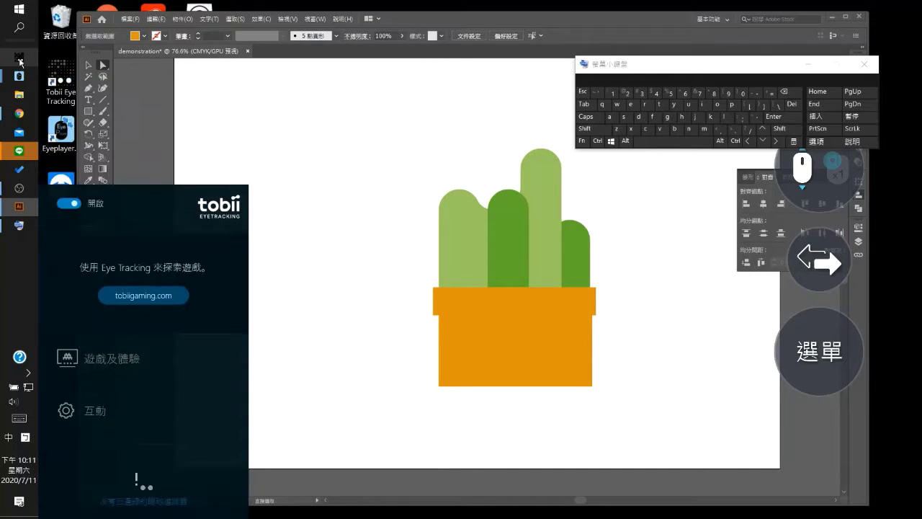
click(586, 214)
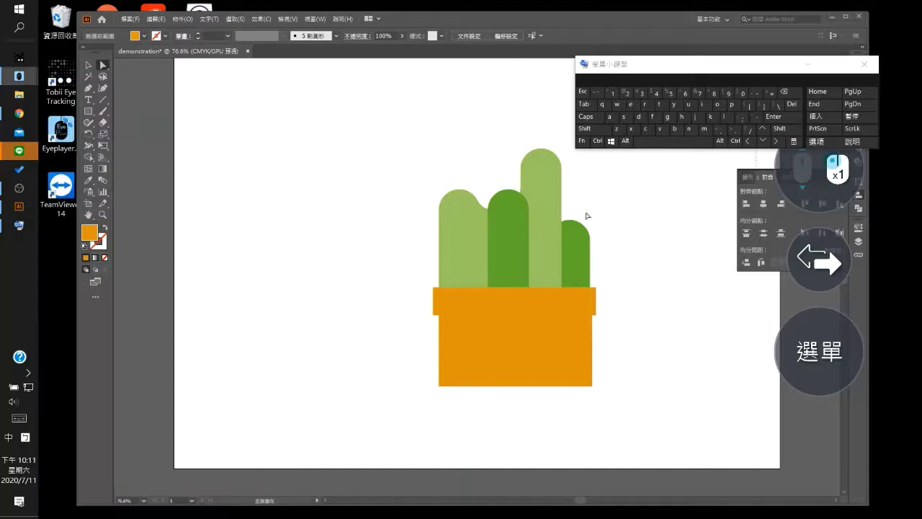
mouse_move(819, 352)
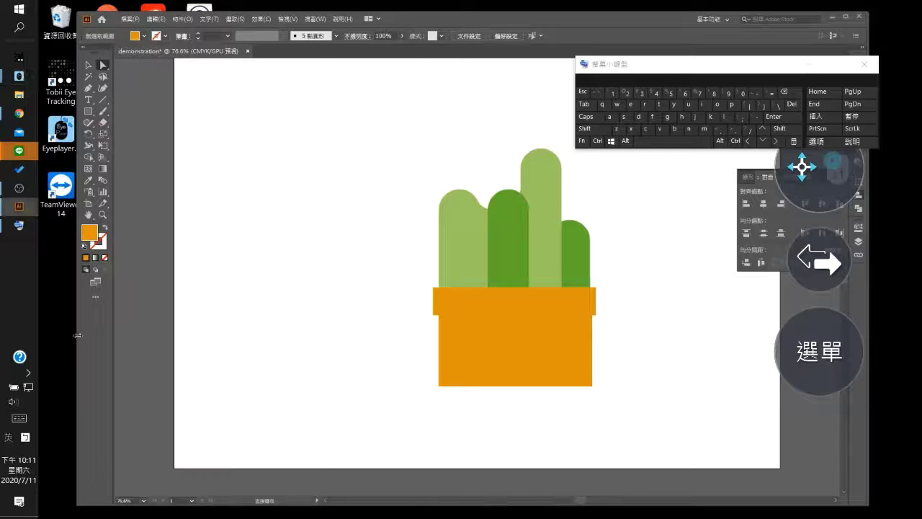
Narrow the drawing window to free desktop space, move the on-screen keyboard beside it, and bring the plant artwork back into view
drag(77, 335, 373, 324)
click(829, 254)
drag(670, 68, 179, 65)
drag(262, 62, 241, 56)
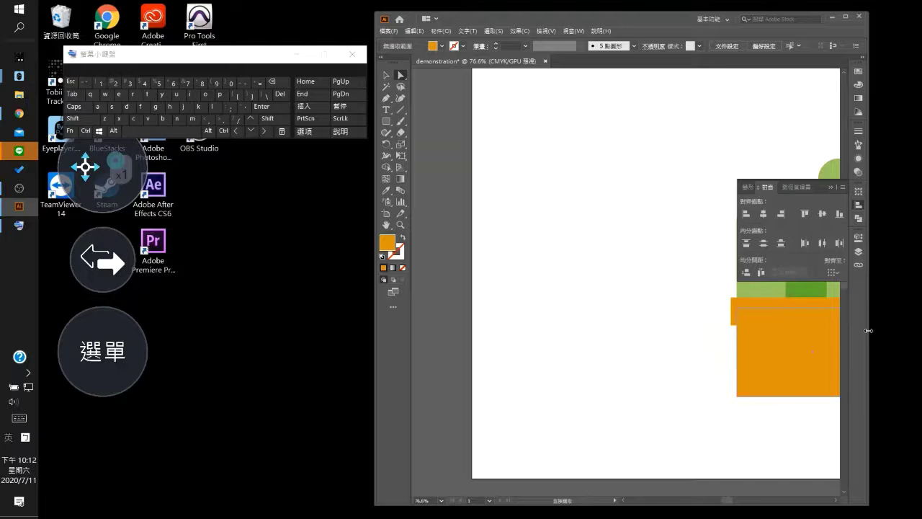
drag(869, 330, 884, 330)
click(102, 169)
click(744, 501)
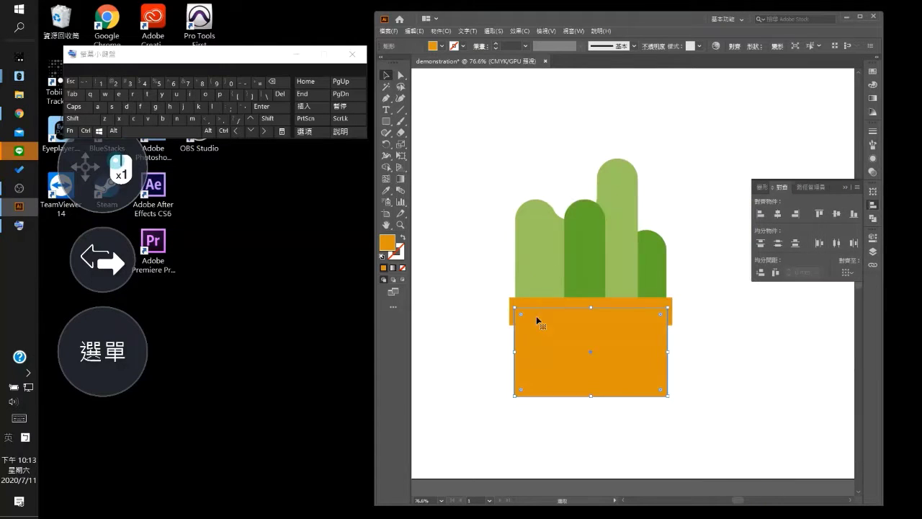
Directly select the large orange rectangle's two bottom anchors and scale them uniformly to 80% to taper the pot body
click(539, 319)
click(400, 75)
click(103, 168)
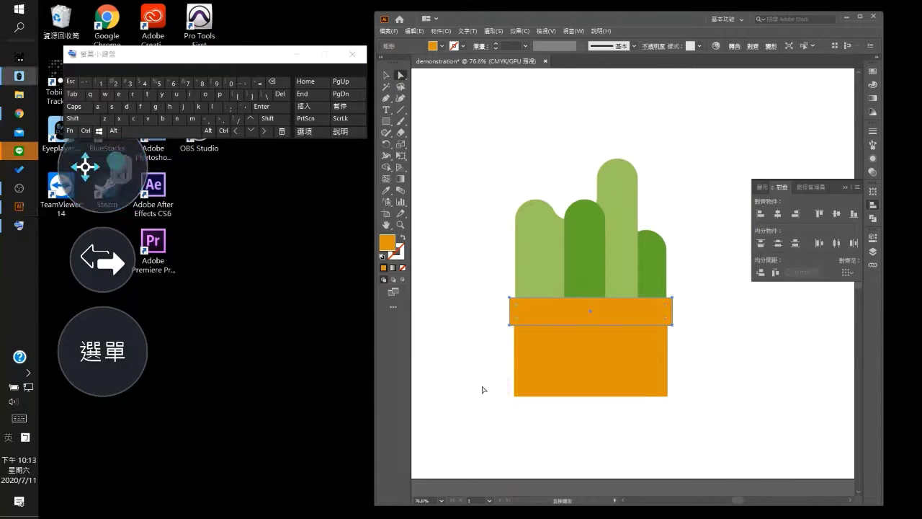
drag(693, 399, 418, 445)
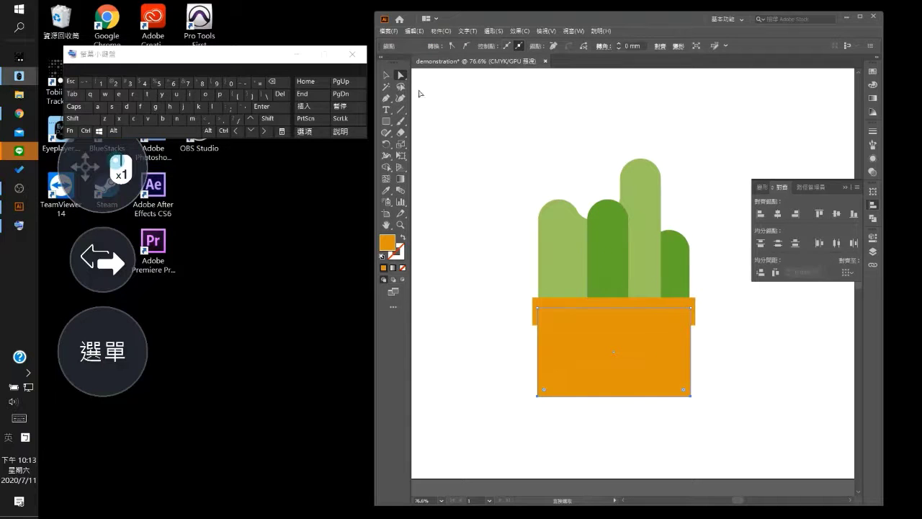
click(103, 351)
click(317, 361)
click(819, 351)
click(413, 399)
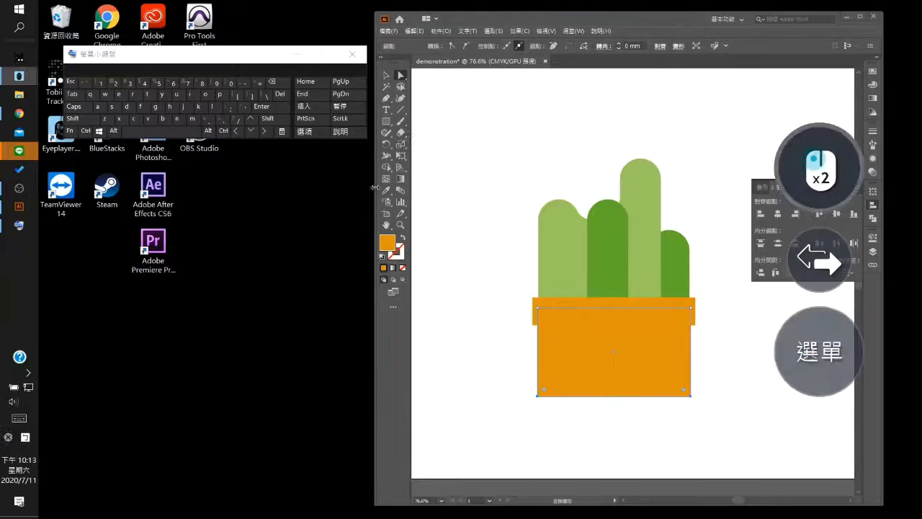
double_click(400, 145)
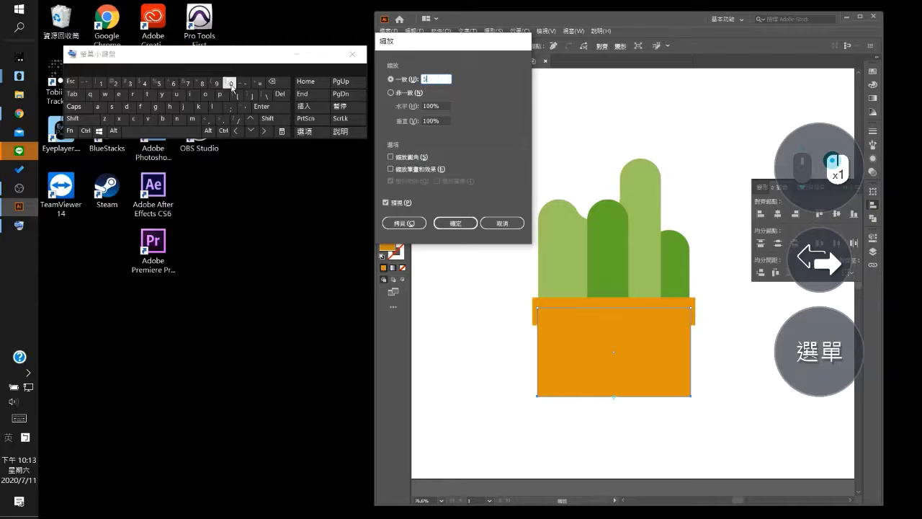
click(400, 205)
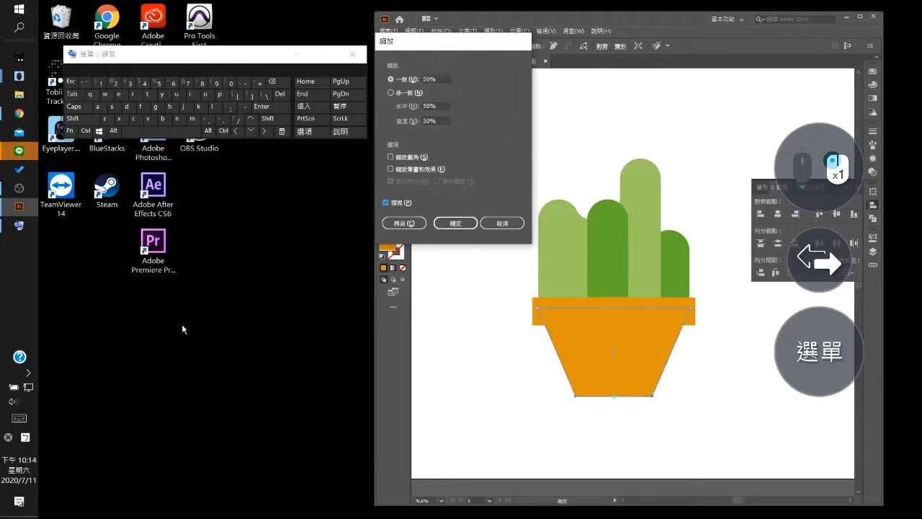
click(431, 78)
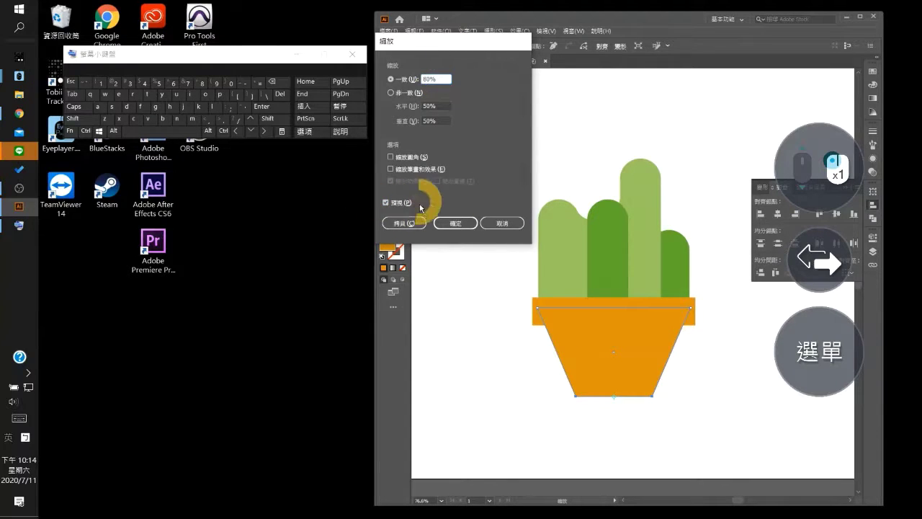
click(456, 223)
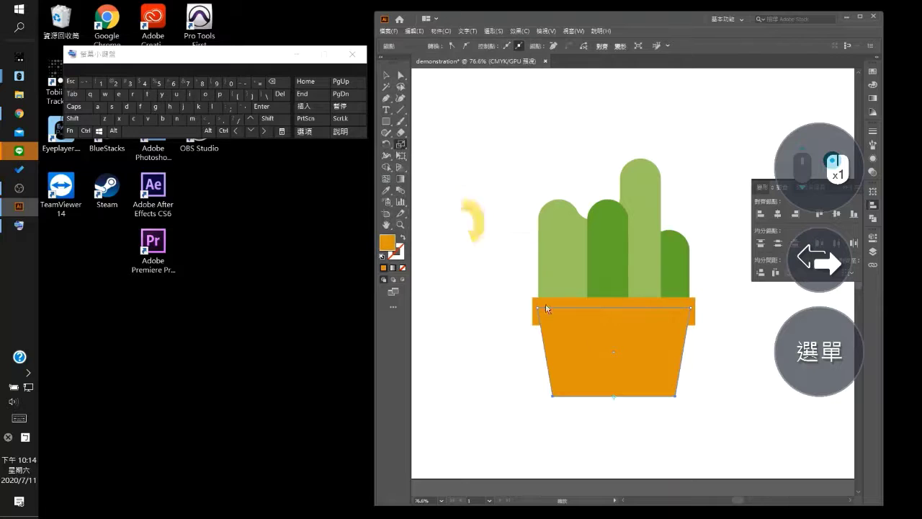
Apply the Round Corners effect to the tapered pot body with a 5 mm radius
click(521, 31)
mouse_move(620, 194)
text(5)
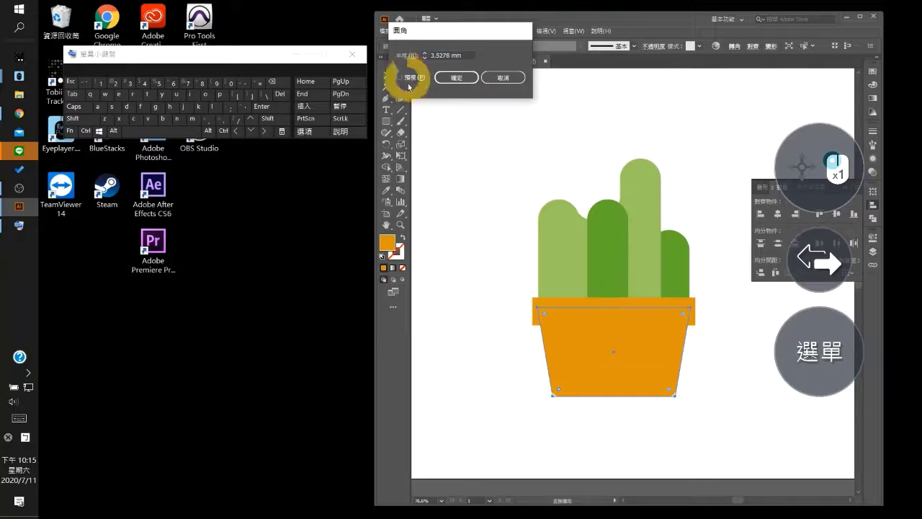
click(400, 76)
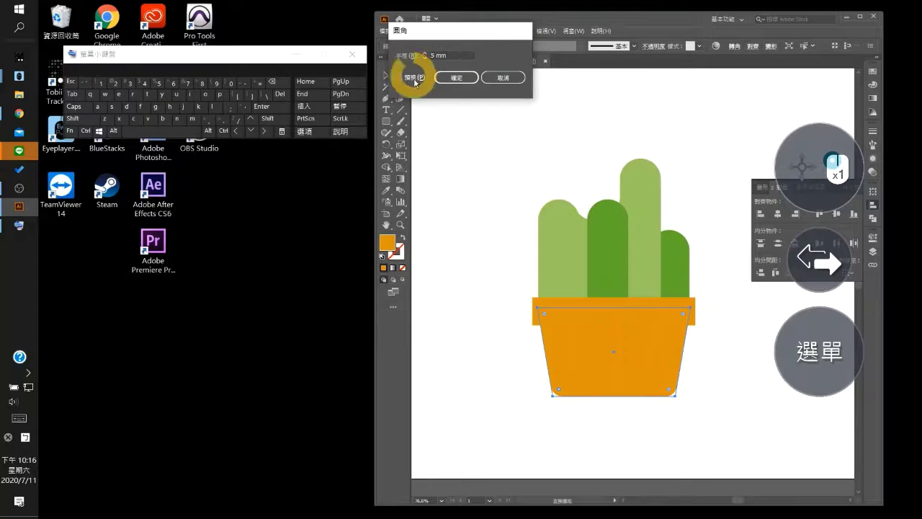
click(457, 77)
Directly select the pot rim's two bottom anchors and scale them inward to taper the rim slightly
click(533, 324)
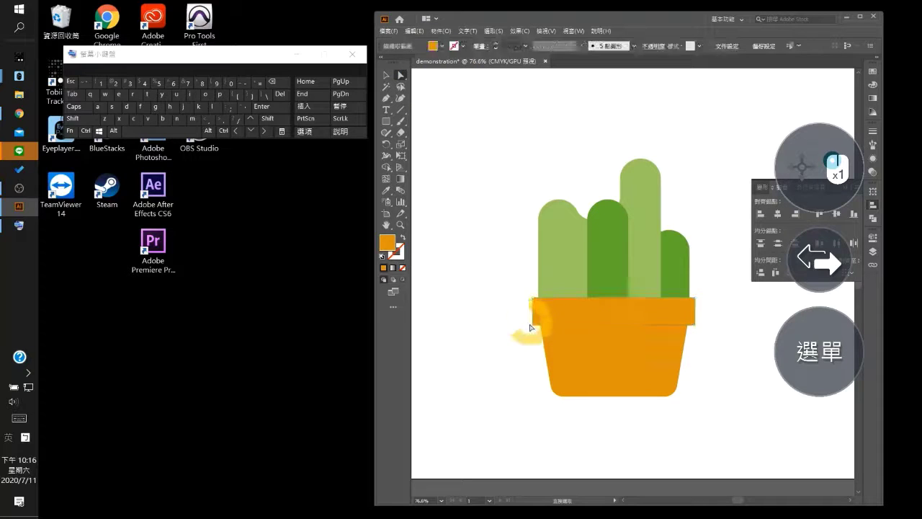
shift+click(694, 325)
click(269, 119)
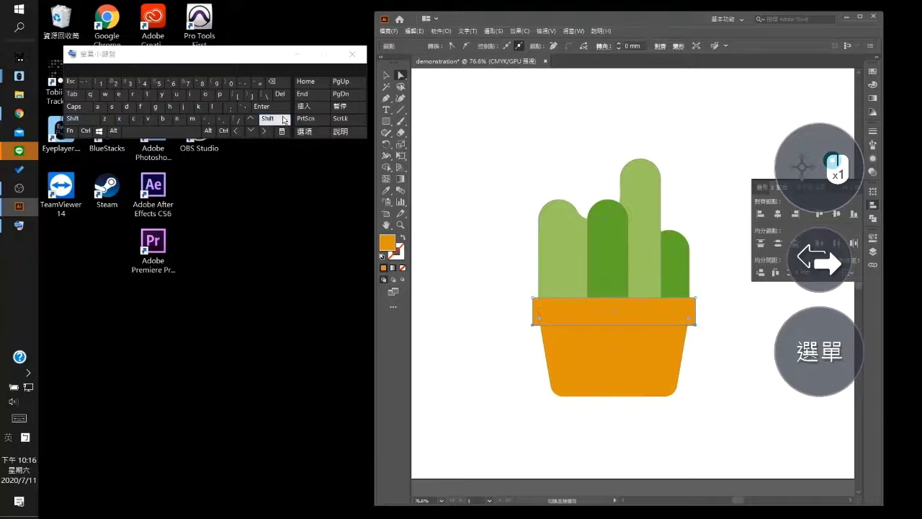
click(819, 352)
click(411, 398)
double_click(400, 144)
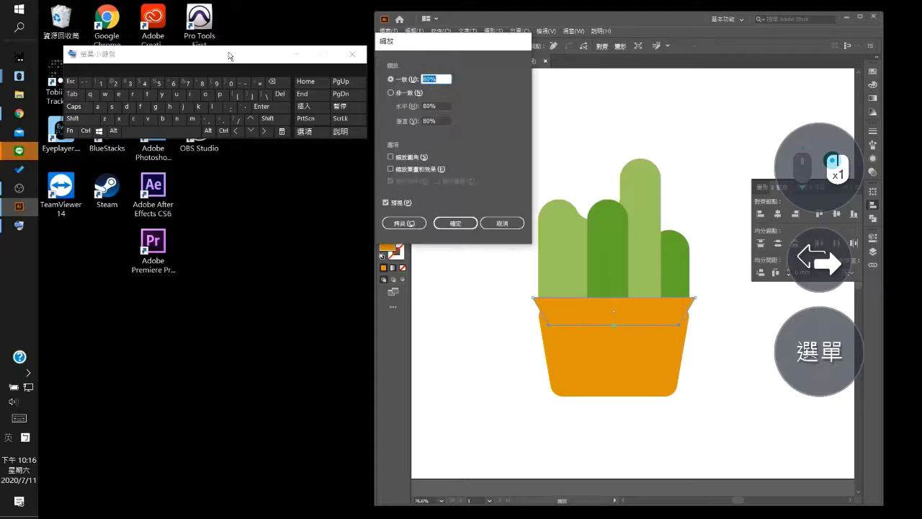
click(455, 225)
Apply the Round Corners effect to the pot rim with a 5 mm radius
click(400, 75)
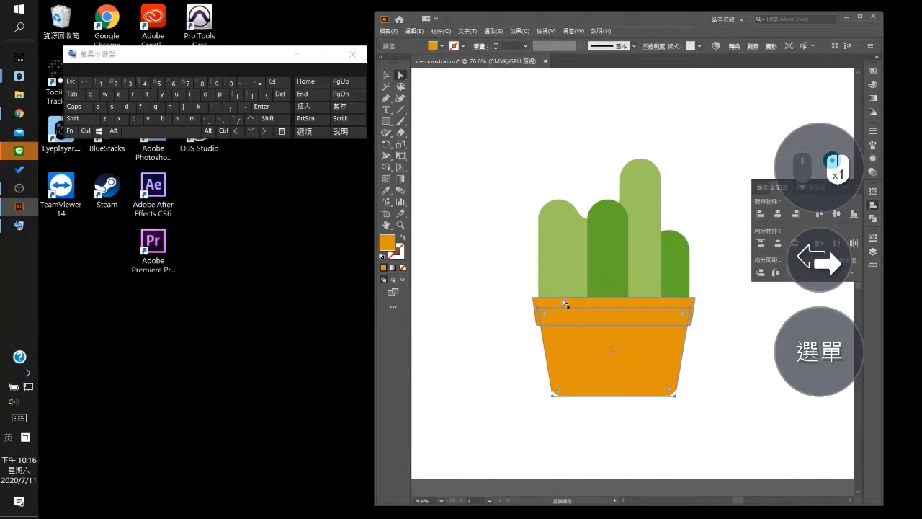
click(513, 30)
click(520, 52)
click(410, 80)
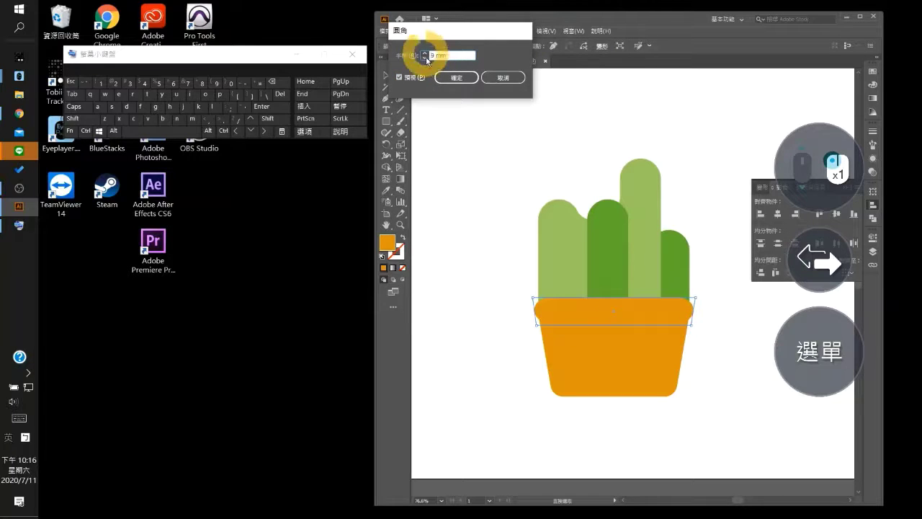
click(426, 59)
click(408, 77)
click(426, 58)
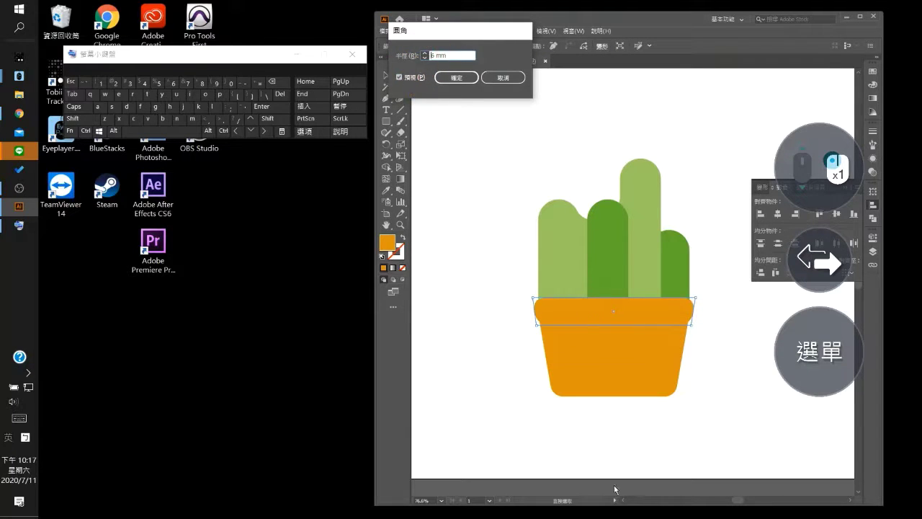
click(456, 77)
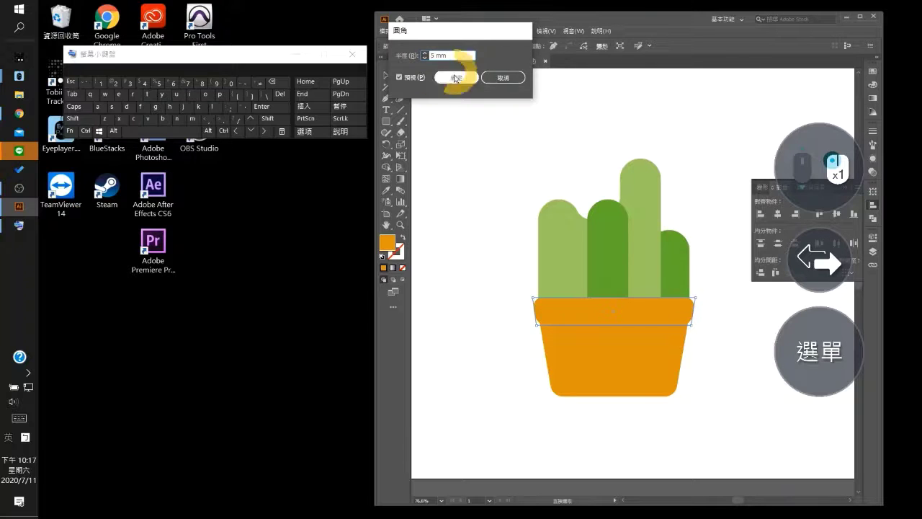
Darken the pot body's orange fill by setting its black (K) value to 18%
click(626, 348)
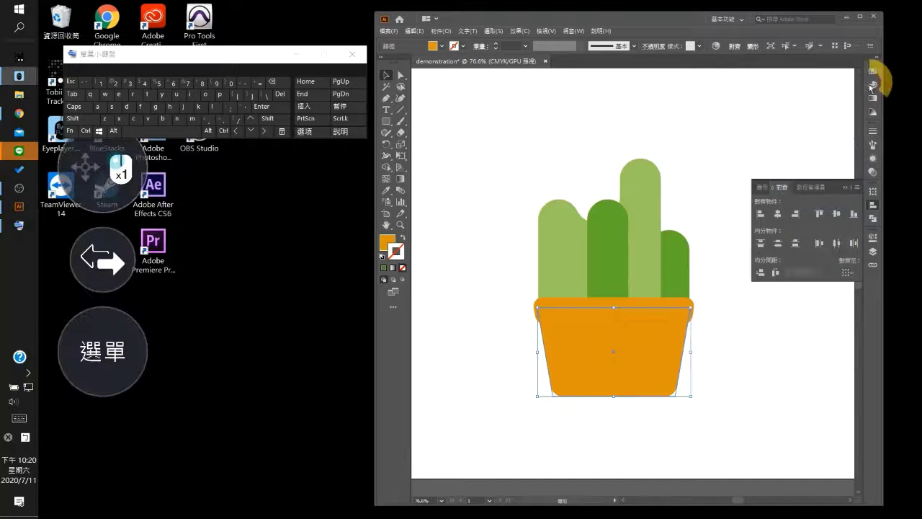
click(870, 86)
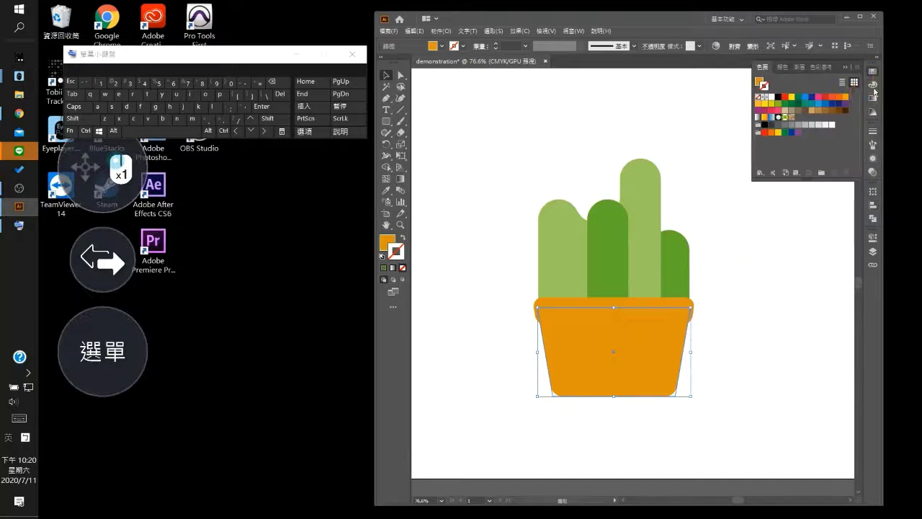
click(759, 91)
click(794, 119)
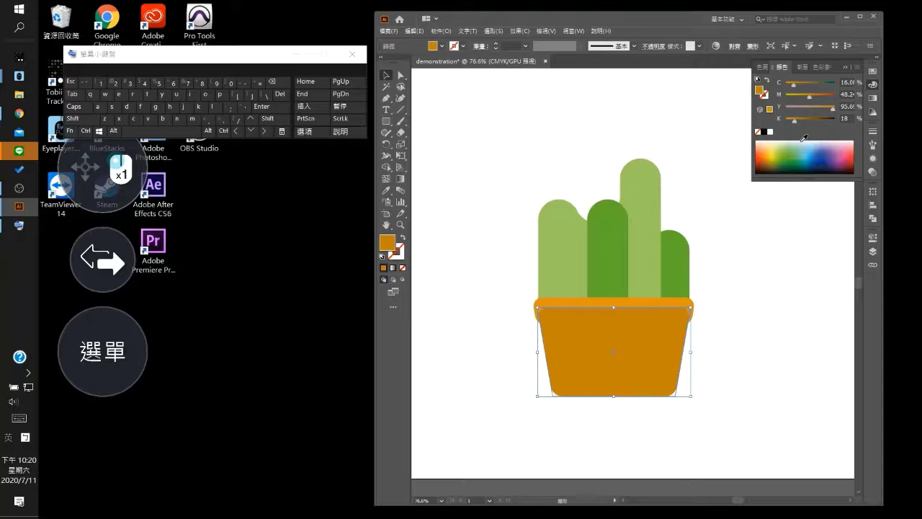
click(594, 165)
click(845, 68)
Send the pot body to the back of the stacking order, behind the rim
click(629, 321)
click(441, 31)
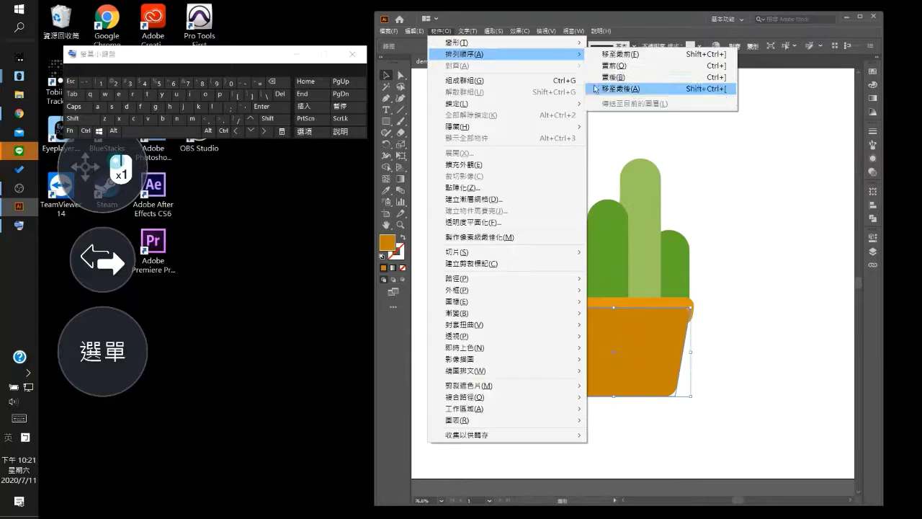
click(621, 86)
click(597, 161)
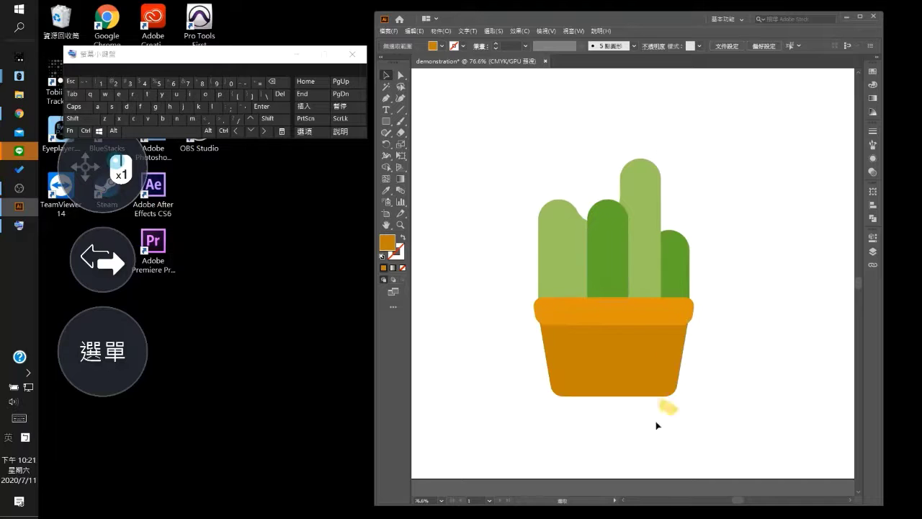
Copy the pot rim and paste the duplicate directly behind it
click(624, 377)
click(529, 373)
click(613, 324)
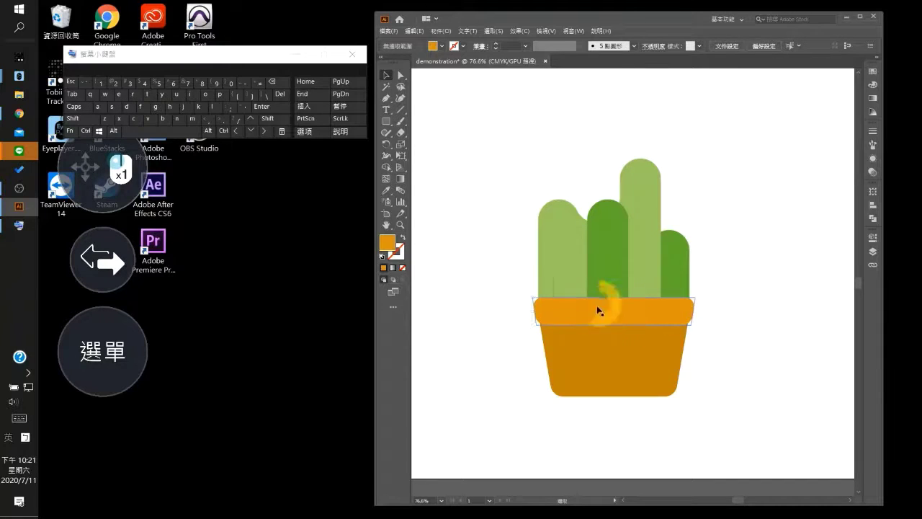
click(416, 33)
click(460, 70)
click(415, 33)
click(416, 40)
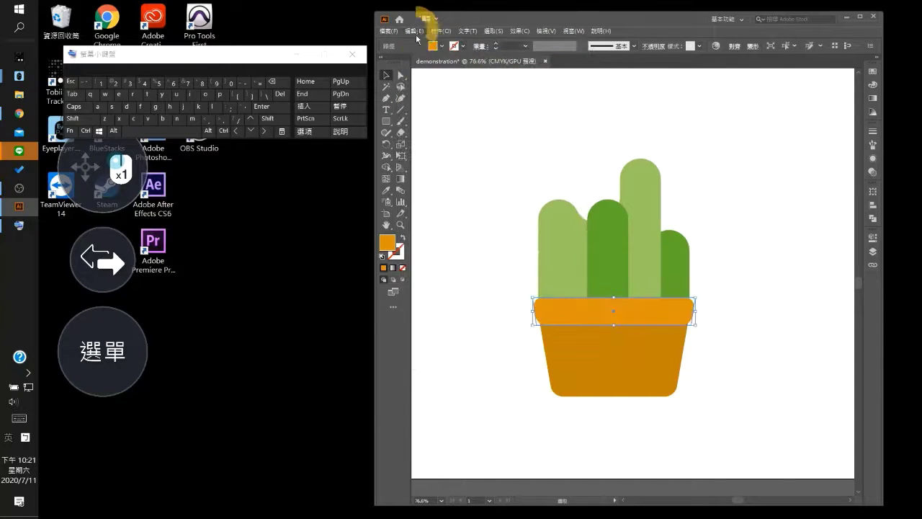
click(416, 32)
click(452, 114)
Delete the Round Corners effect from the rim copy, keeping its orange fill
click(873, 158)
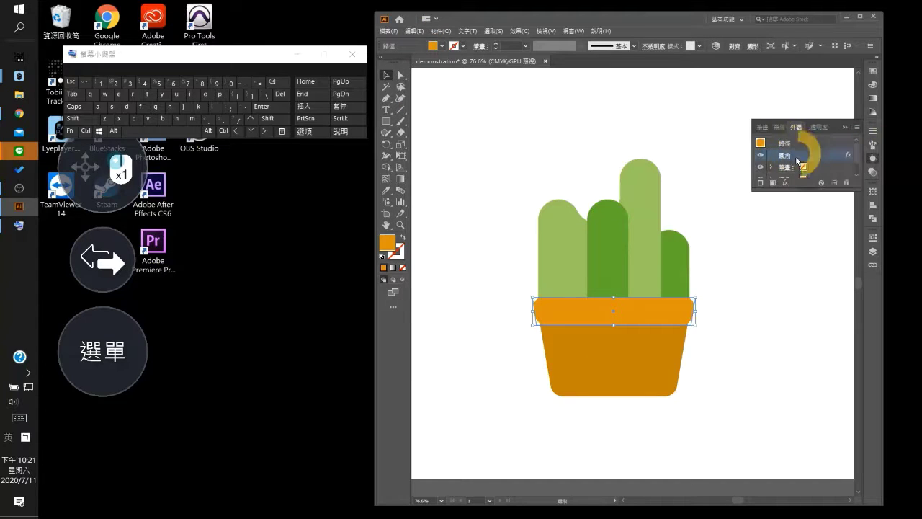
click(846, 182)
click(415, 31)
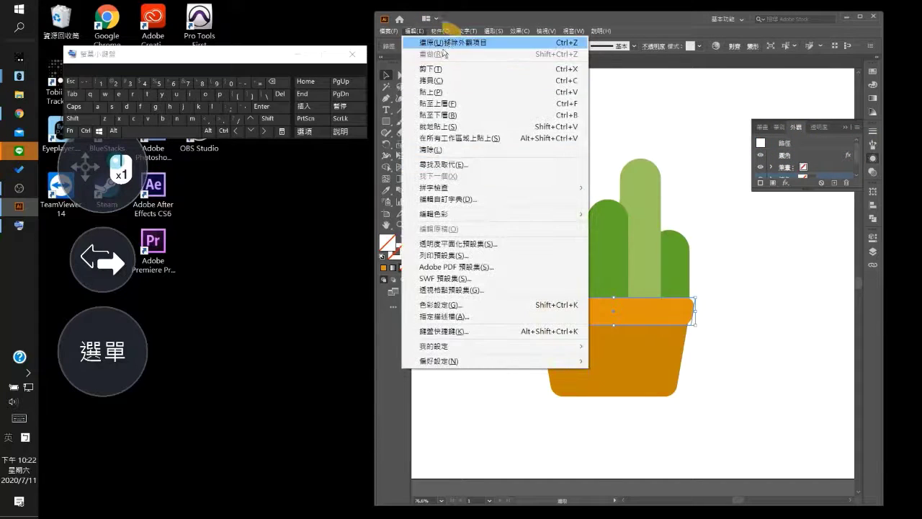
click(443, 44)
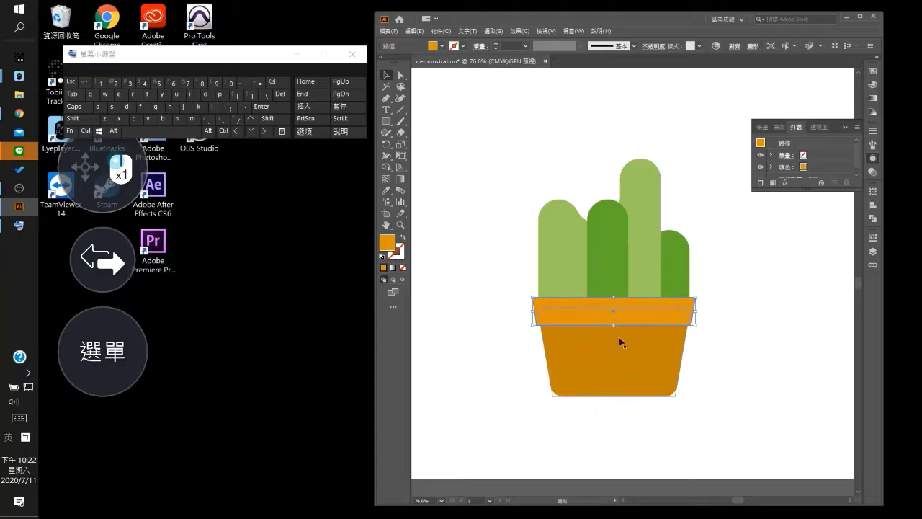
Move the rim copy 0 mm horizontally and 1 mm vertically downward
key(Return)
click(285, 119)
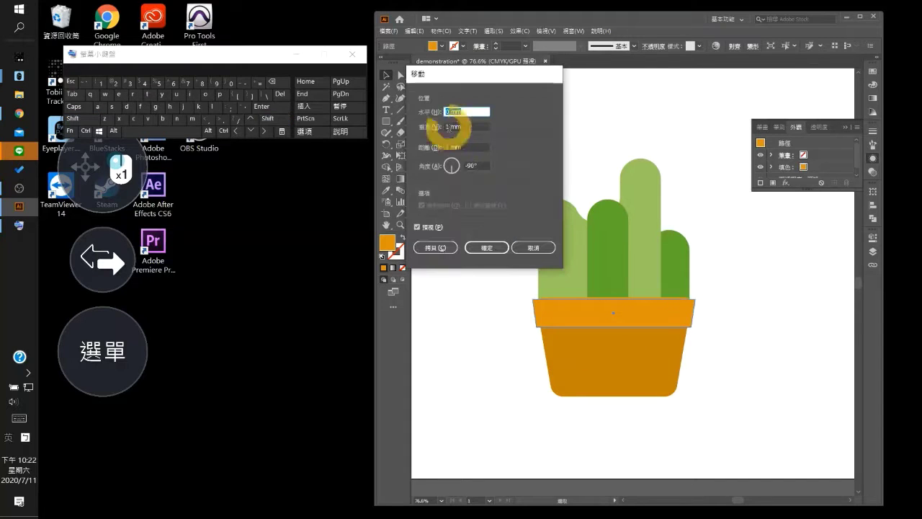
click(451, 127)
key(Return)
key(shift+p)
click(229, 135)
click(276, 124)
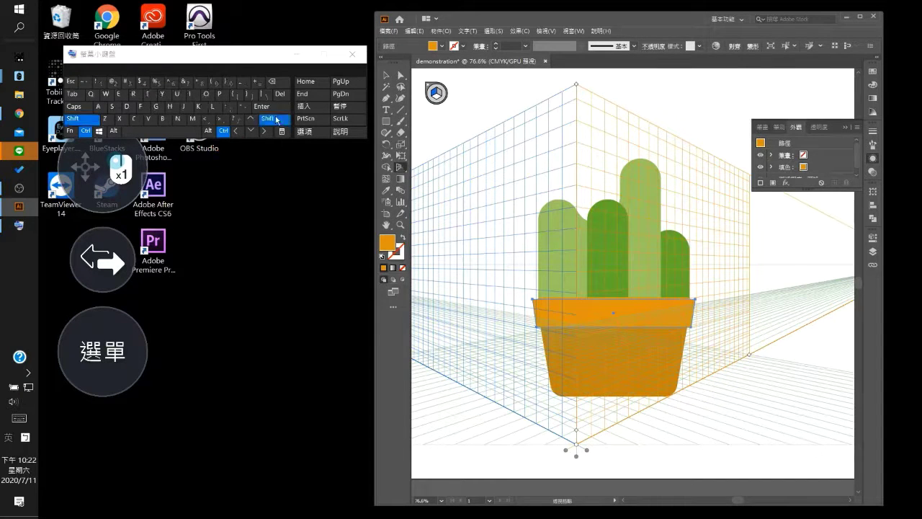
click(229, 122)
click(419, 32)
click(452, 44)
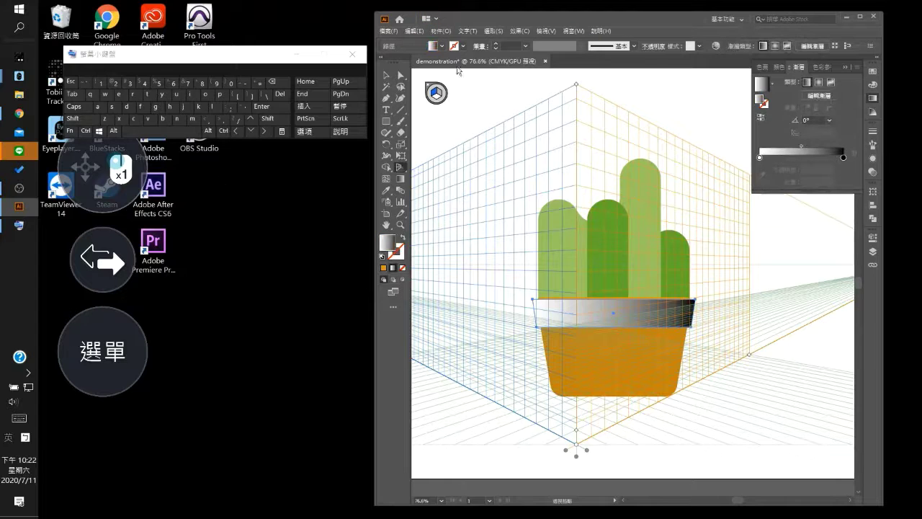
click(420, 33)
click(453, 44)
click(268, 108)
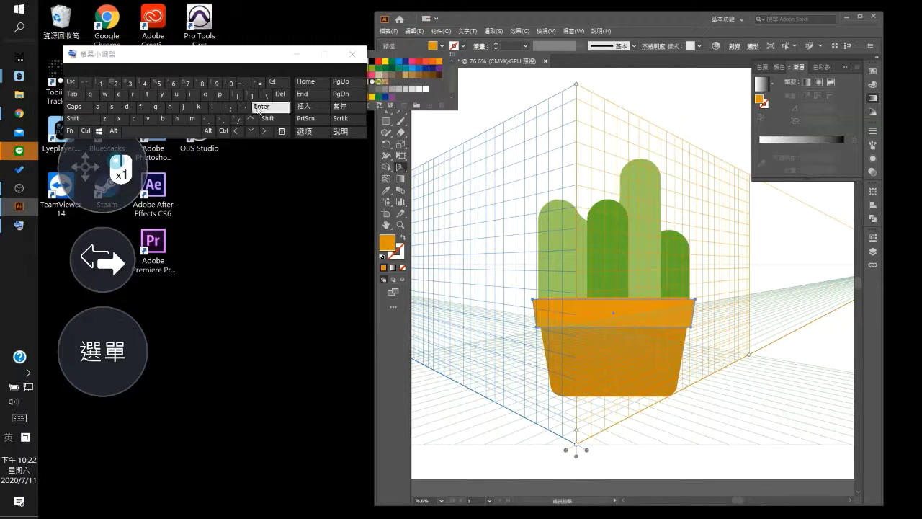
click(569, 16)
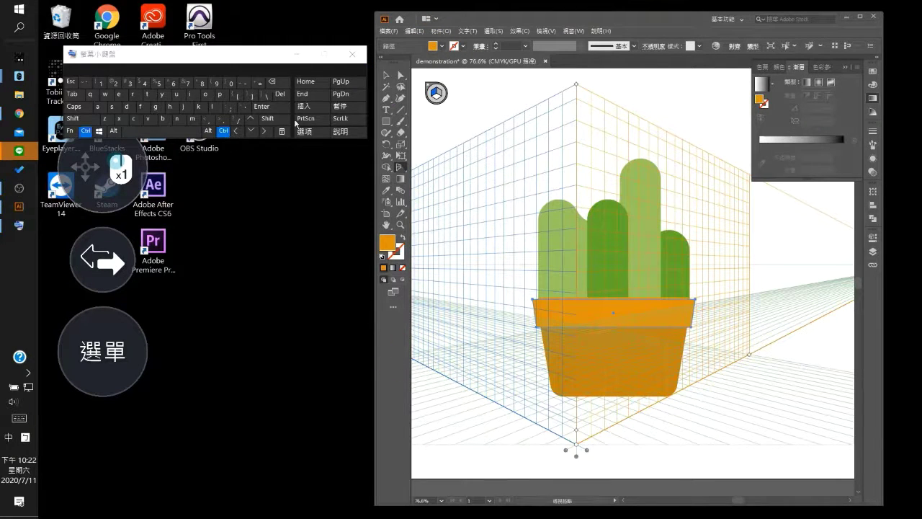
click(267, 118)
click(188, 95)
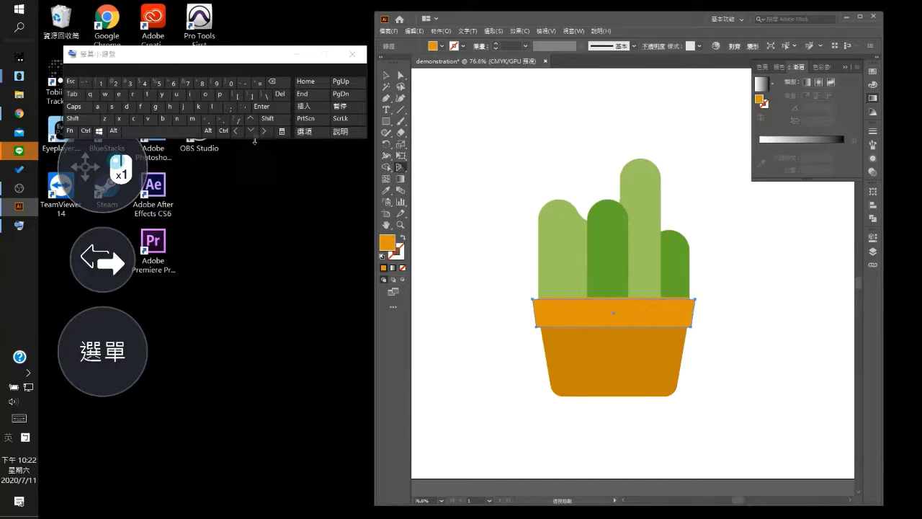
Nudge the rim copy further down below the original rim in large increments
click(268, 119)
click(252, 131)
click(268, 119)
click(253, 132)
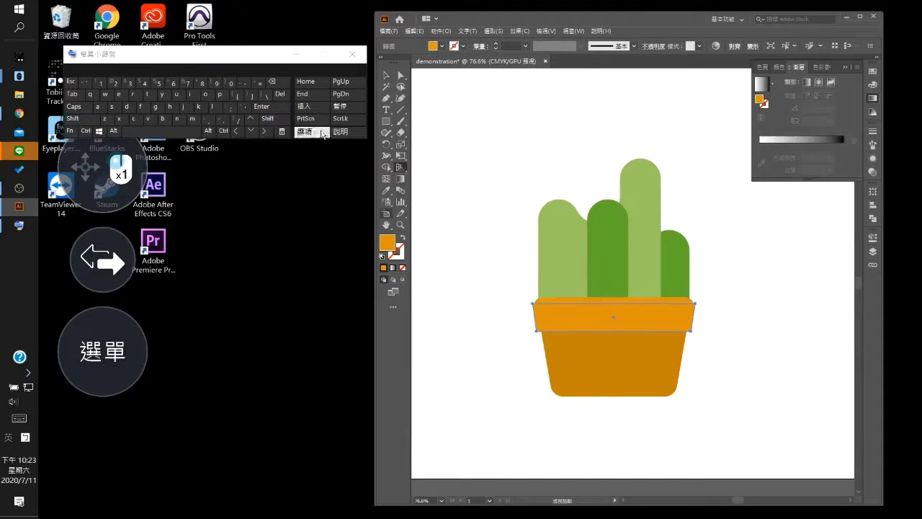
click(267, 118)
click(250, 130)
click(267, 118)
click(250, 131)
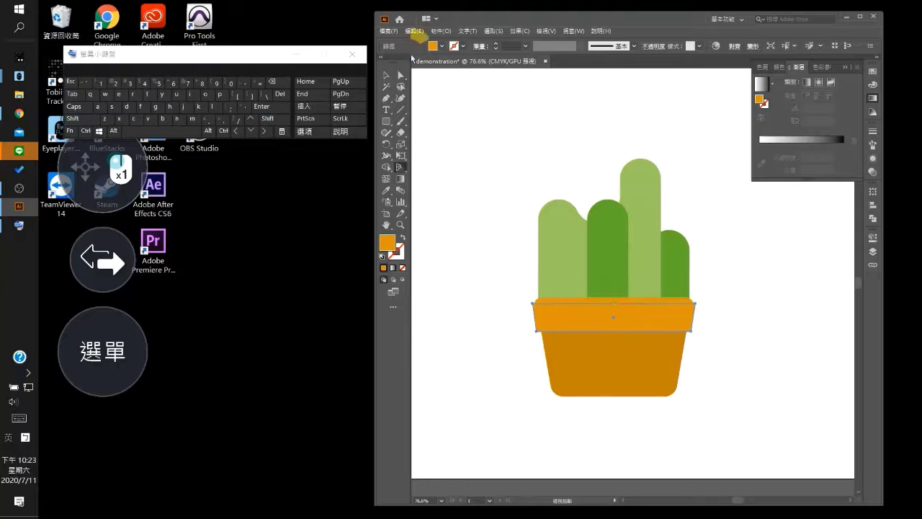
Copy the dark orange pot body and paste the duplicate in place in front of it
click(386, 75)
click(633, 362)
click(424, 32)
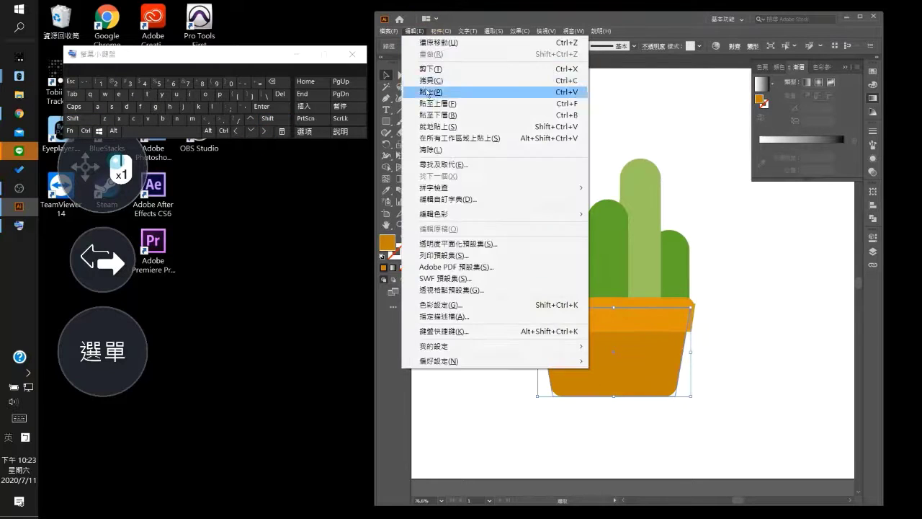
click(432, 92)
click(423, 32)
click(430, 42)
click(418, 31)
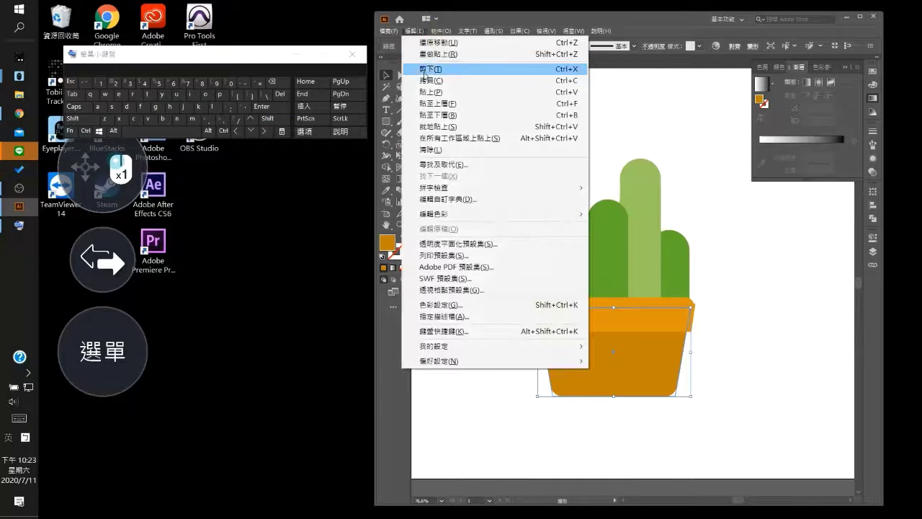
click(438, 81)
click(417, 31)
click(441, 103)
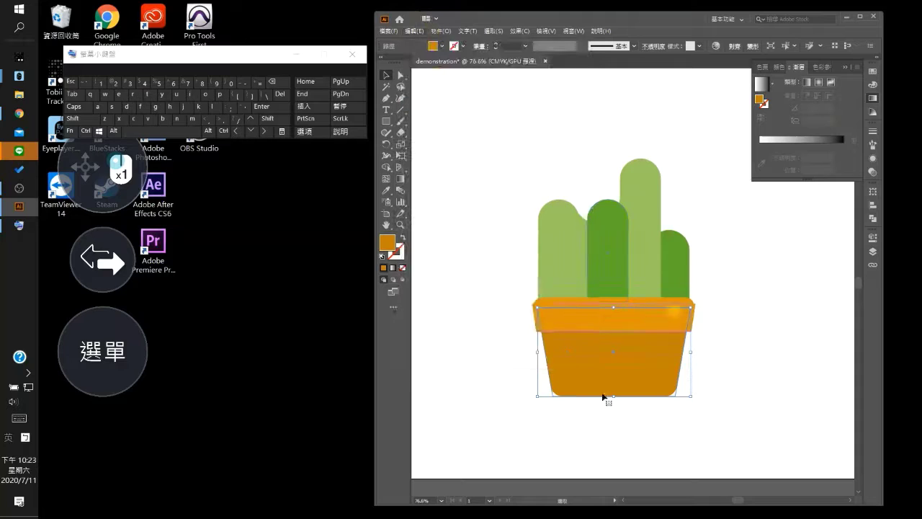
Nudge the pot body copy to the left in large increments so it is offset from the original
click(271, 118)
click(236, 131)
click(272, 119)
click(236, 131)
click(278, 119)
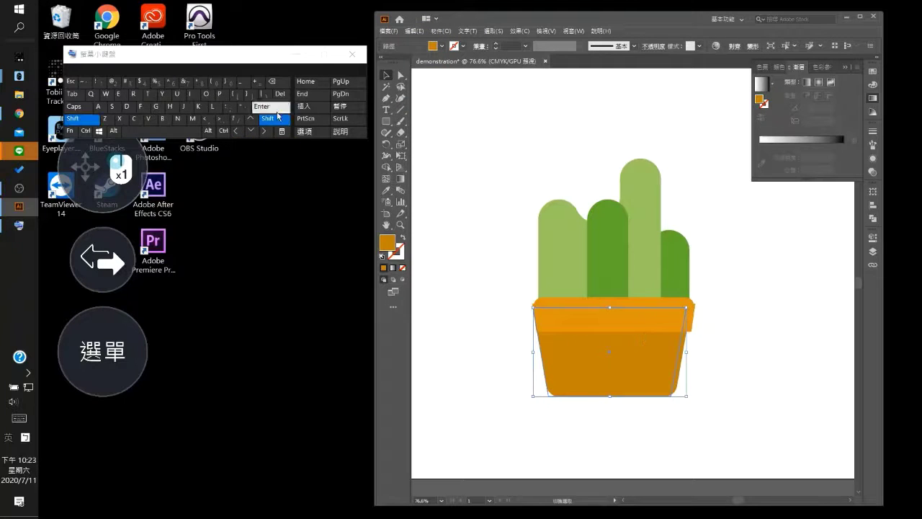
click(237, 132)
click(273, 109)
click(274, 118)
click(531, 248)
click(238, 131)
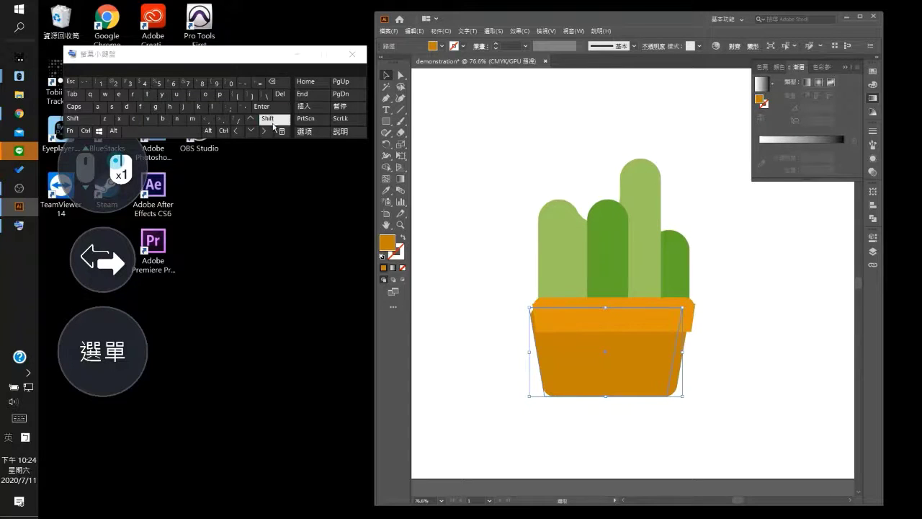
click(236, 130)
Move the rim copy slightly further down with the Move command, keeping it horizontally aligned with the original rim
click(681, 318)
key(Return)
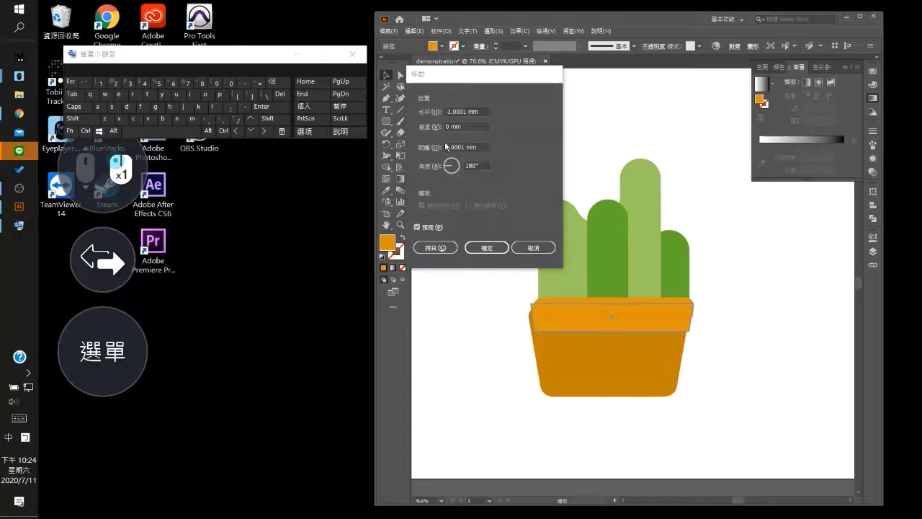
click(446, 112)
click(264, 121)
shift+click(445, 111)
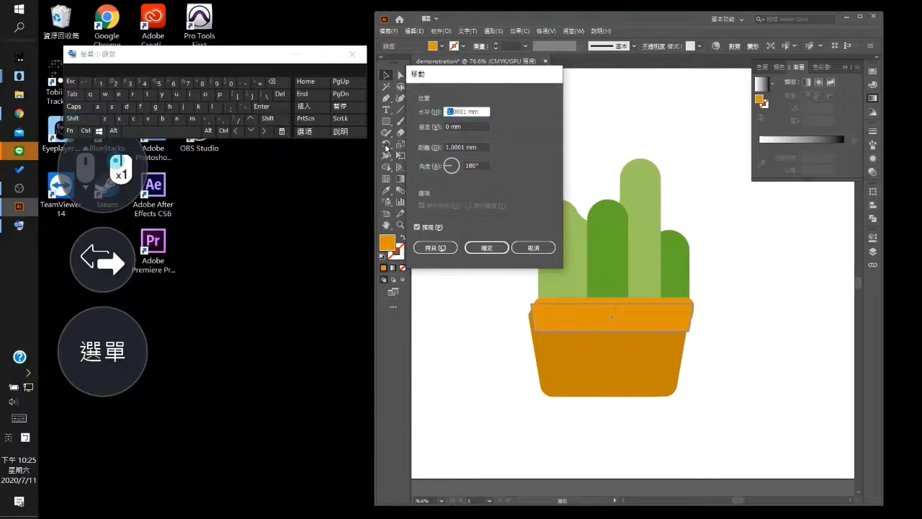
click(252, 121)
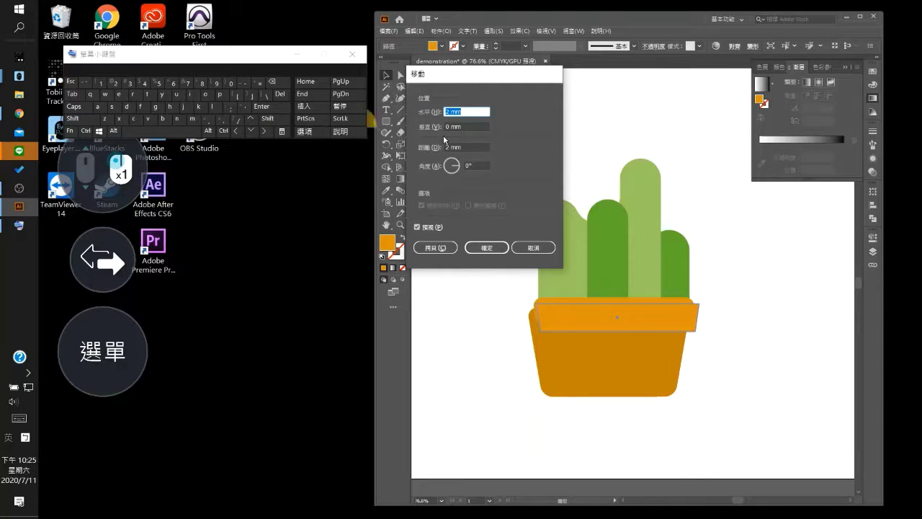
click(252, 134)
click(469, 127)
click(251, 120)
click(487, 248)
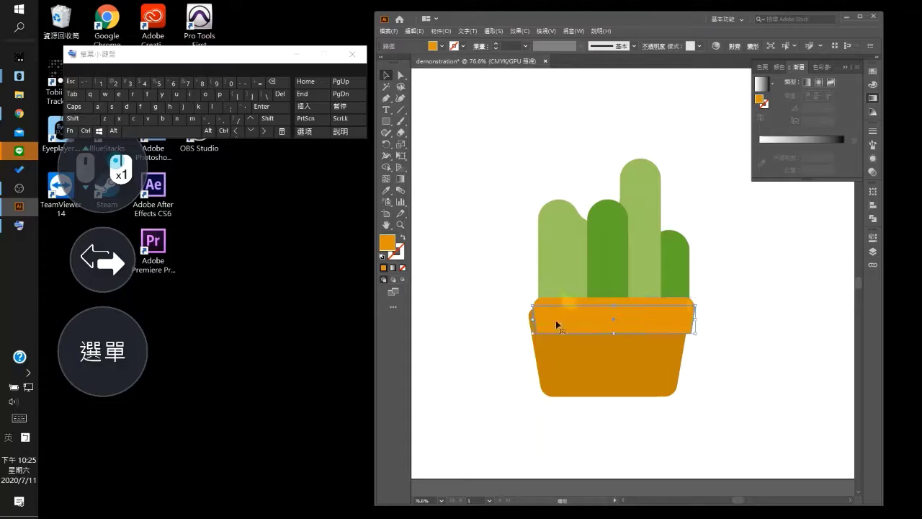
Expand the appearance of the original pot body and delete the Round Corners effect from its left-shifted copy
click(676, 382)
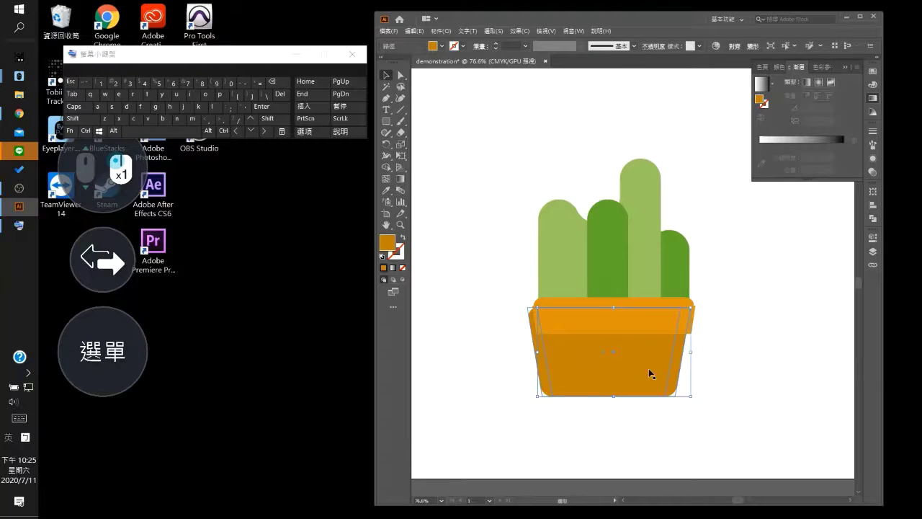
click(441, 31)
click(476, 164)
click(542, 351)
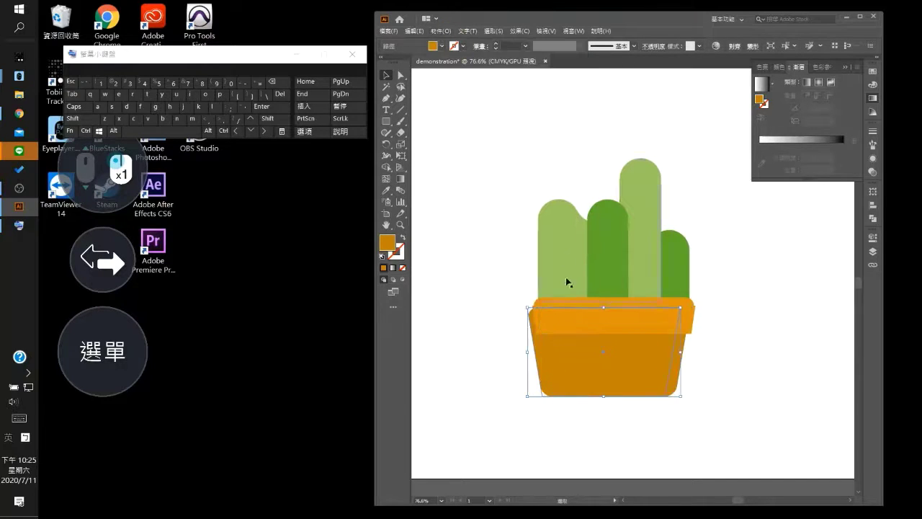
click(873, 157)
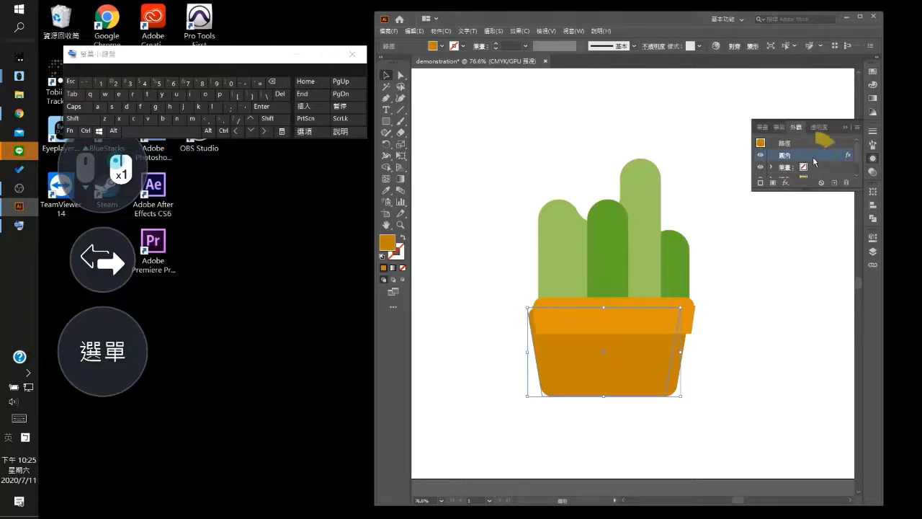
Copy the expanded original pot body and paste the duplicate in place in front of it
click(679, 379)
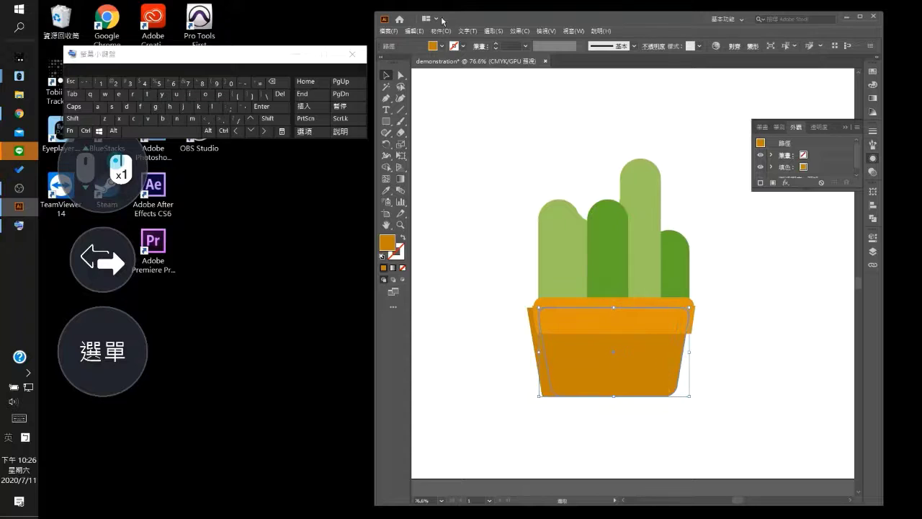
click(417, 34)
click(425, 43)
click(685, 366)
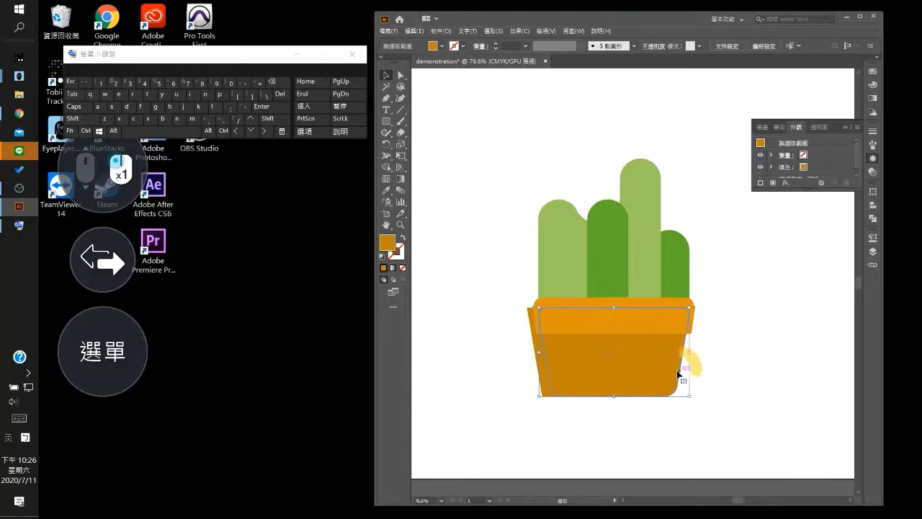
click(413, 31)
click(441, 79)
click(413, 31)
click(452, 106)
Subtract the lowered rim copy from the new pot body duplicate with Pathfinder, leaving only the part below the rim
click(271, 120)
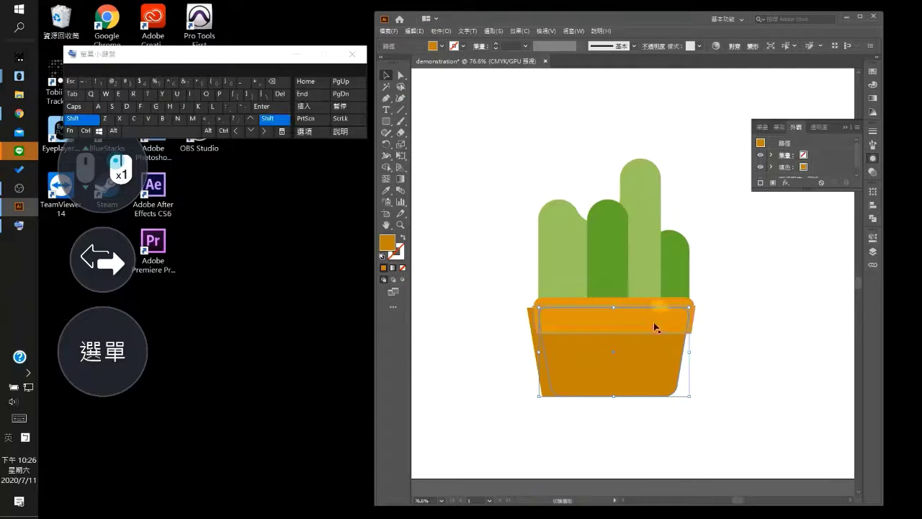
shift+click(686, 334)
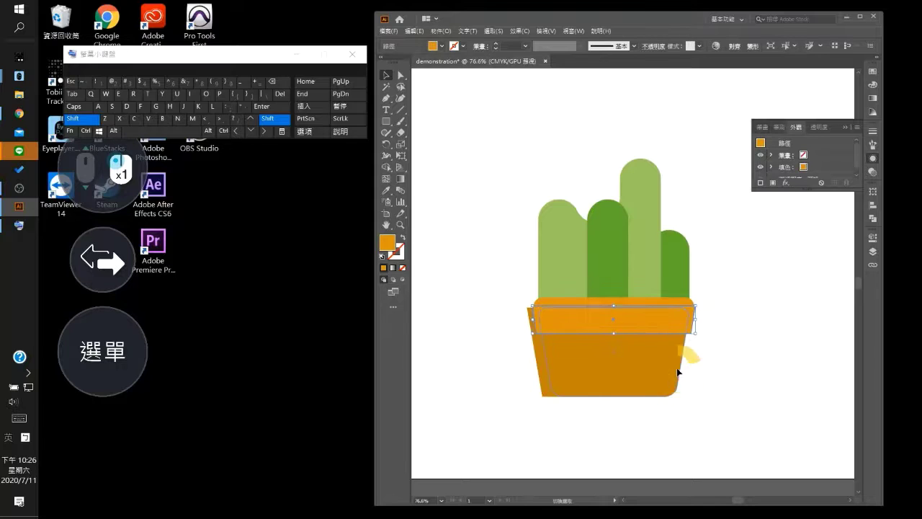
click(872, 218)
click(628, 355)
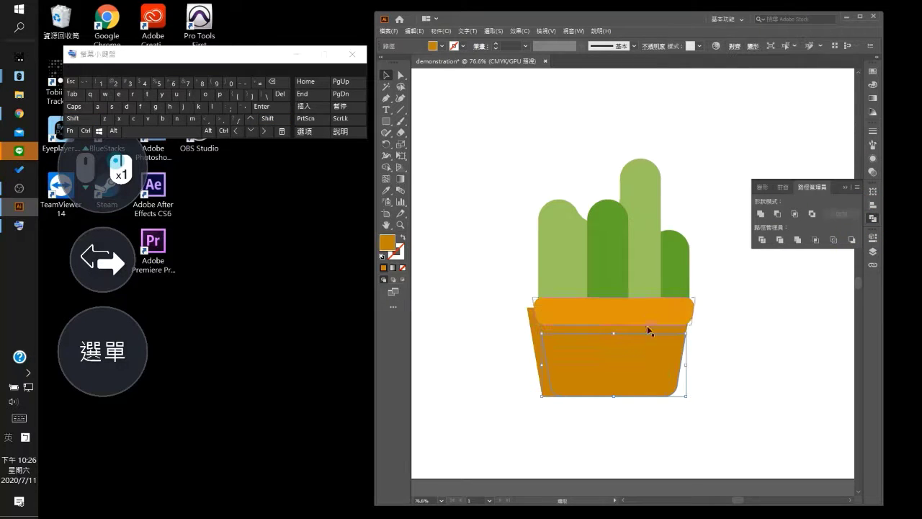
Undo the Pathfinder subtraction and intersect the lowered rim copy with the pot body duplicate instead
click(415, 31)
click(629, 278)
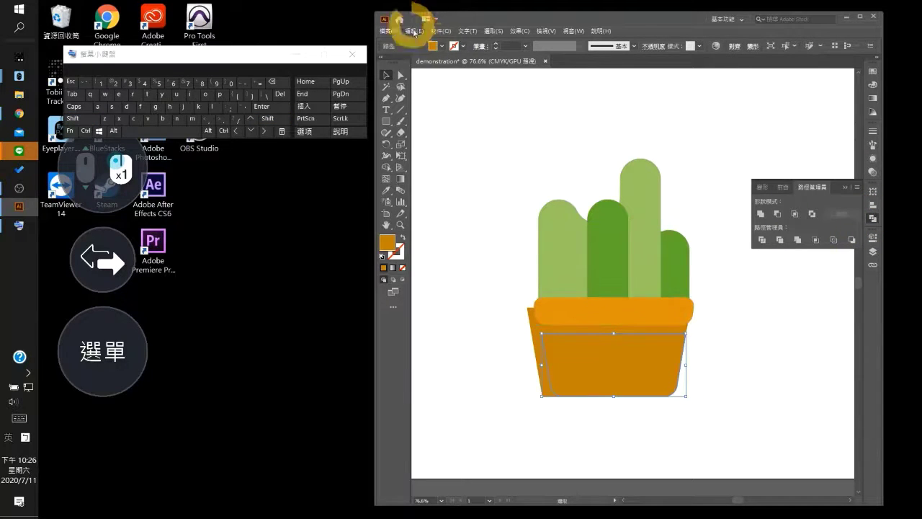
click(414, 31)
click(432, 43)
click(795, 214)
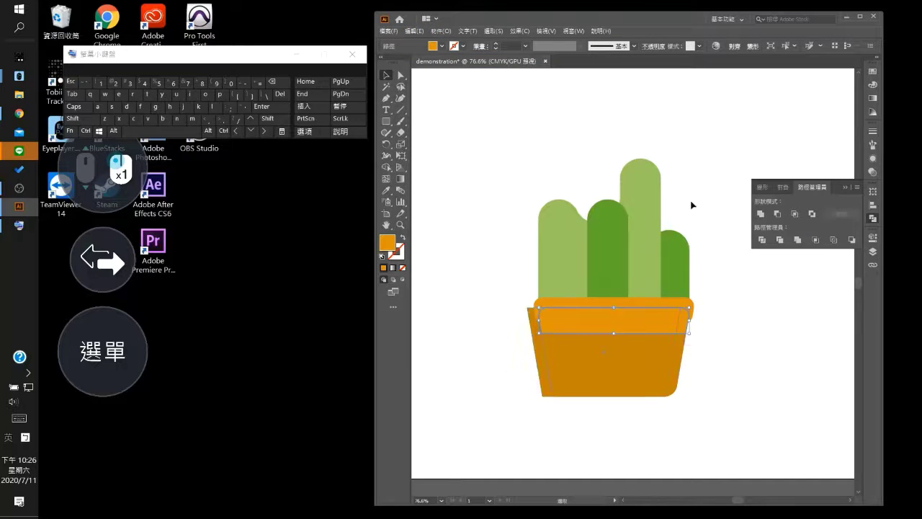
Copy the original pot body and paste the duplicate in place behind it
click(680, 374)
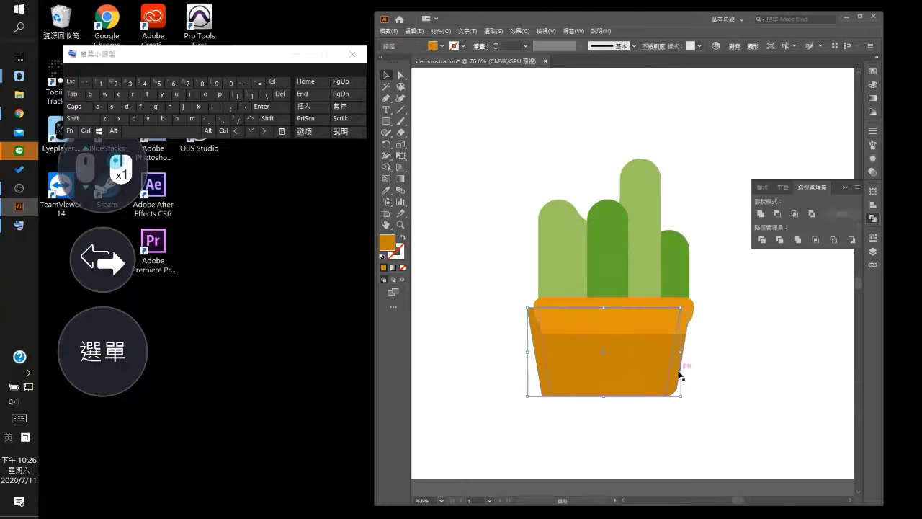
click(420, 31)
click(447, 81)
click(417, 31)
click(446, 115)
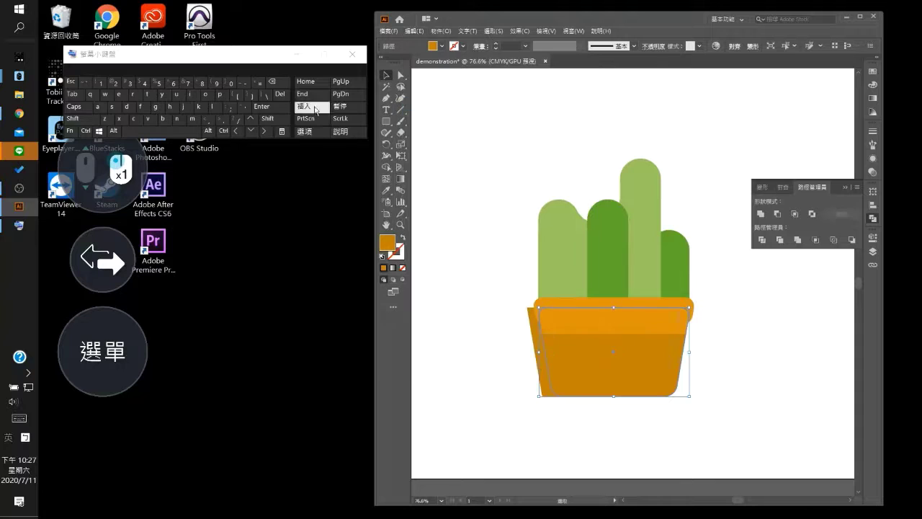
click(285, 122)
shift+click(530, 347)
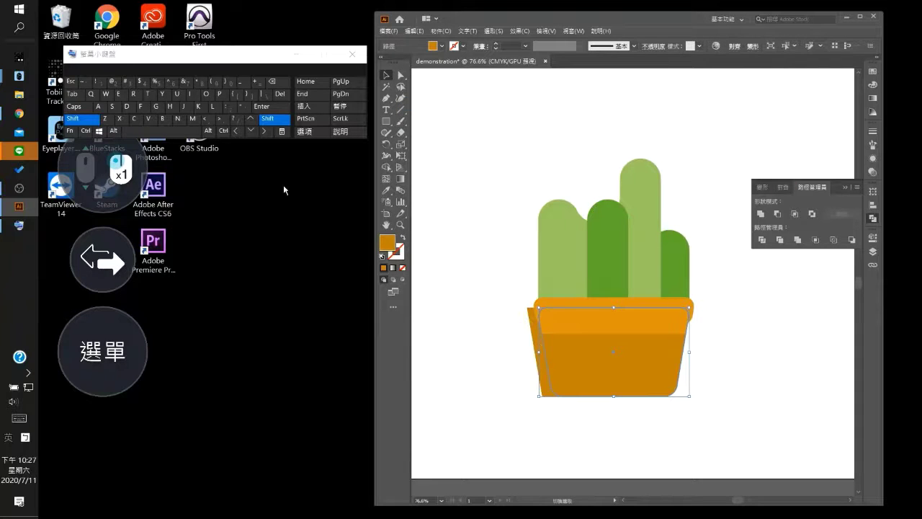
click(287, 122)
click(671, 218)
Bring the left-shifted pot body copy to the front
click(533, 330)
click(446, 30)
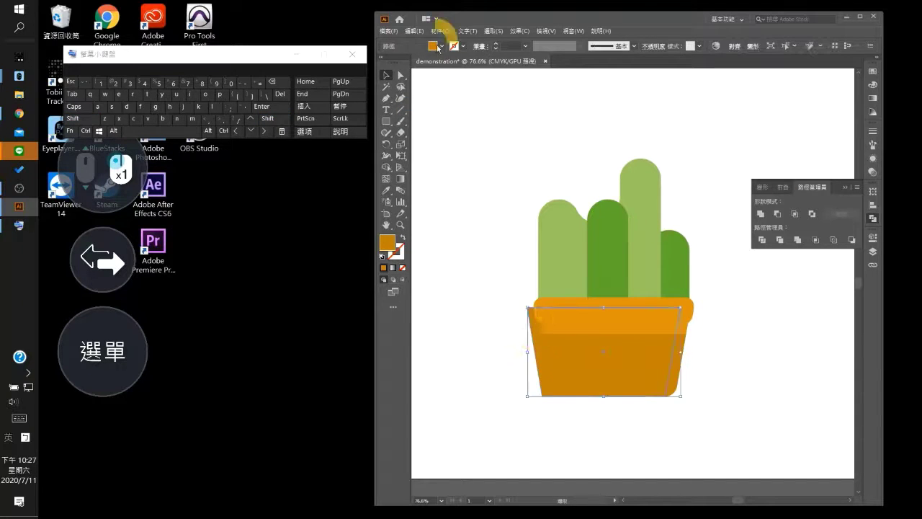
click(468, 54)
click(620, 54)
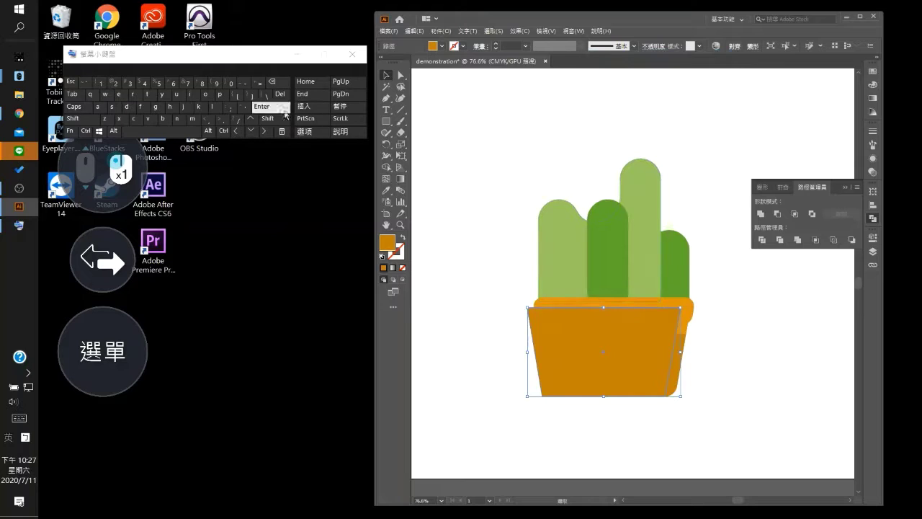
Subtract the left-shifted copy from the pot body duplicate with Pathfinder, leaving a narrow strip along the pot's right edge
click(283, 111)
click(519, 251)
click(285, 121)
click(682, 342)
click(285, 121)
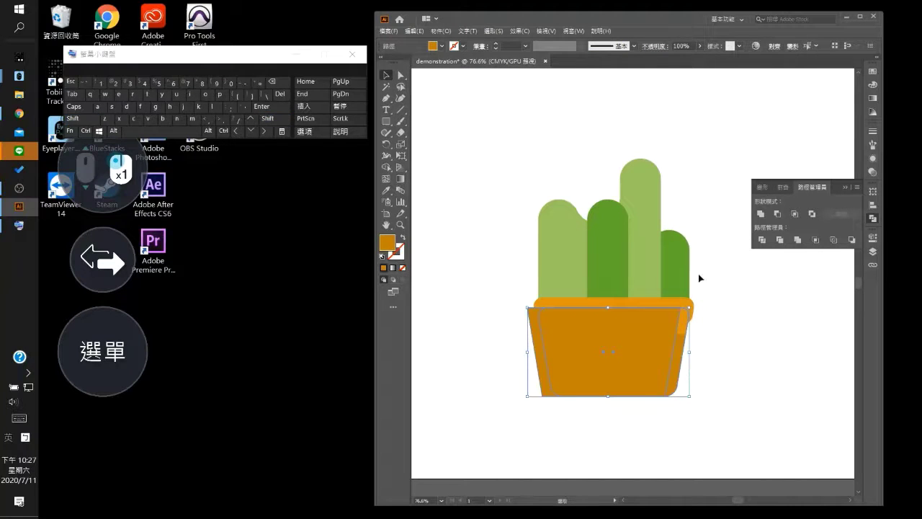
click(778, 214)
Unite the right-edge strip with the intersected band under the rim into a single shading shape using Pathfinder
click(281, 121)
click(585, 328)
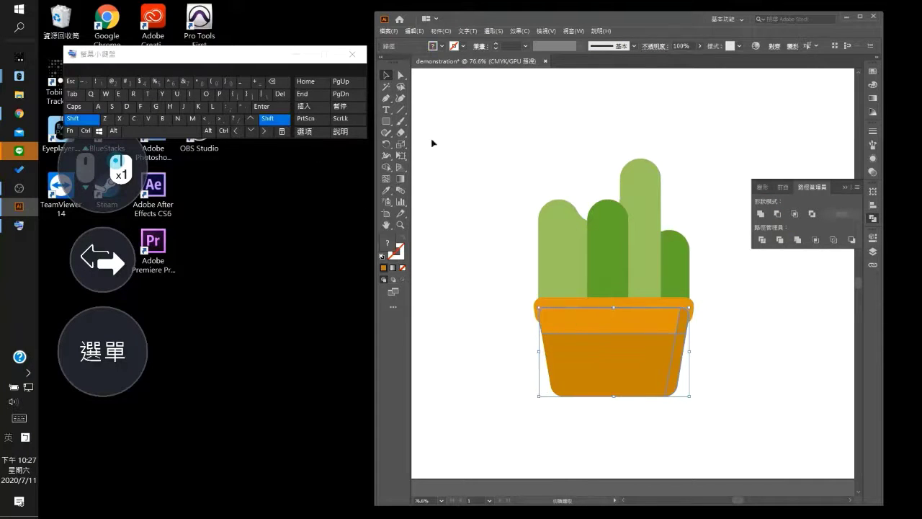
click(274, 109)
click(533, 248)
click(278, 119)
click(761, 214)
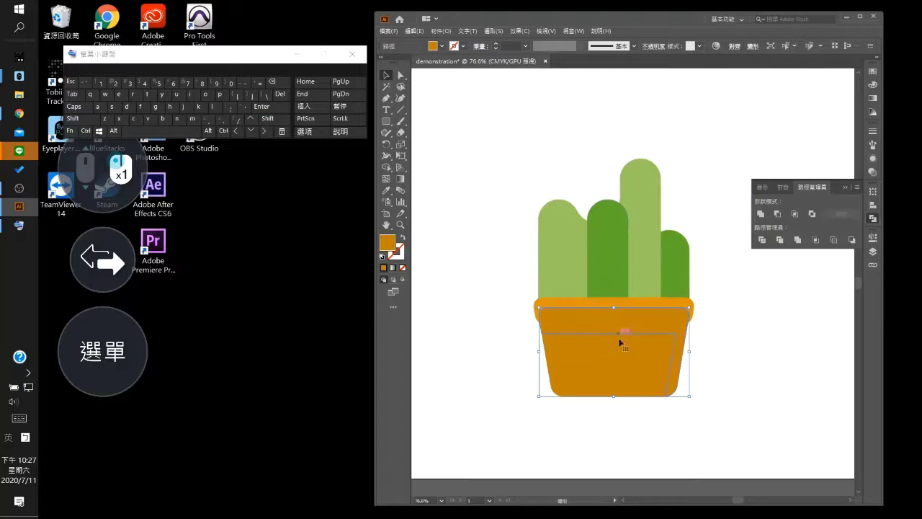
Recolor the pot body with the rim's lighter orange using the Eyedropper tool
click(603, 366)
click(387, 190)
click(577, 303)
click(387, 75)
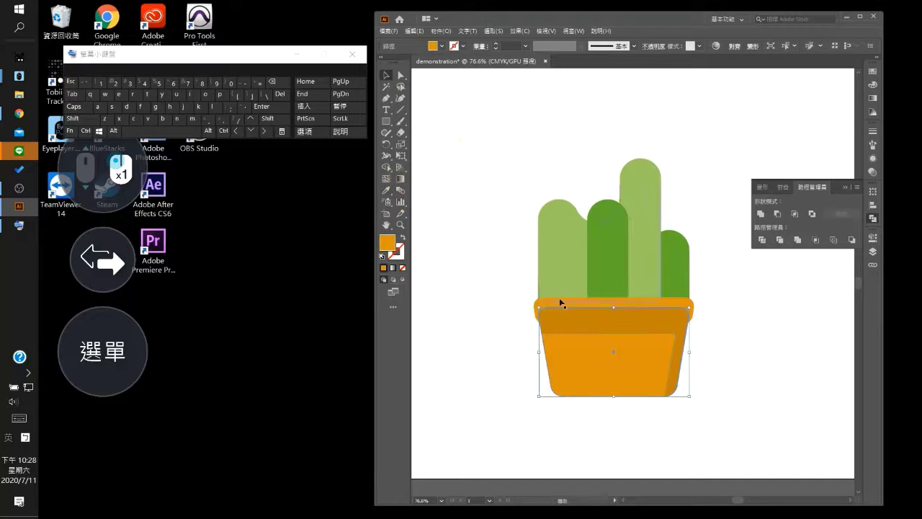
Bring the pot rim to the front so it overlaps the shading shape, and deselect it
click(551, 304)
click(442, 31)
click(476, 54)
click(621, 55)
click(692, 230)
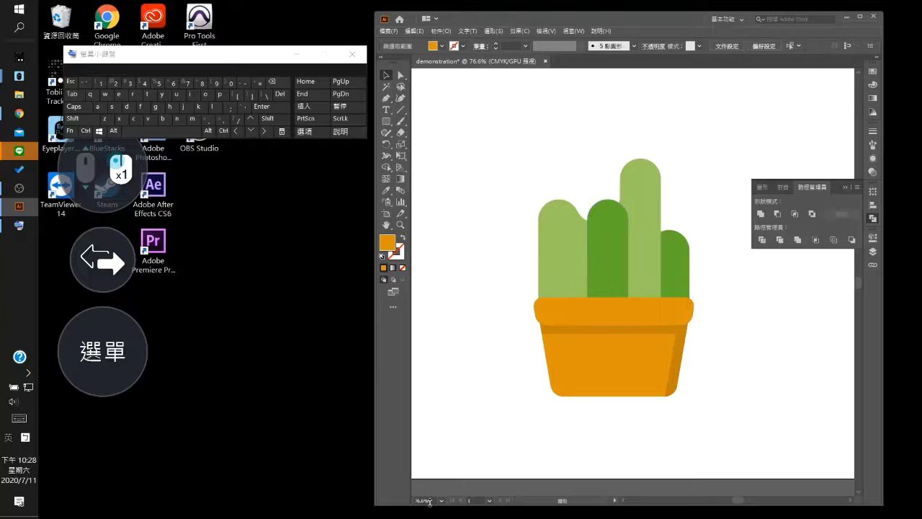
Select the inner corner point of the pot's shading shape with the Direct Selection tool
click(401, 74)
click(667, 328)
click(675, 334)
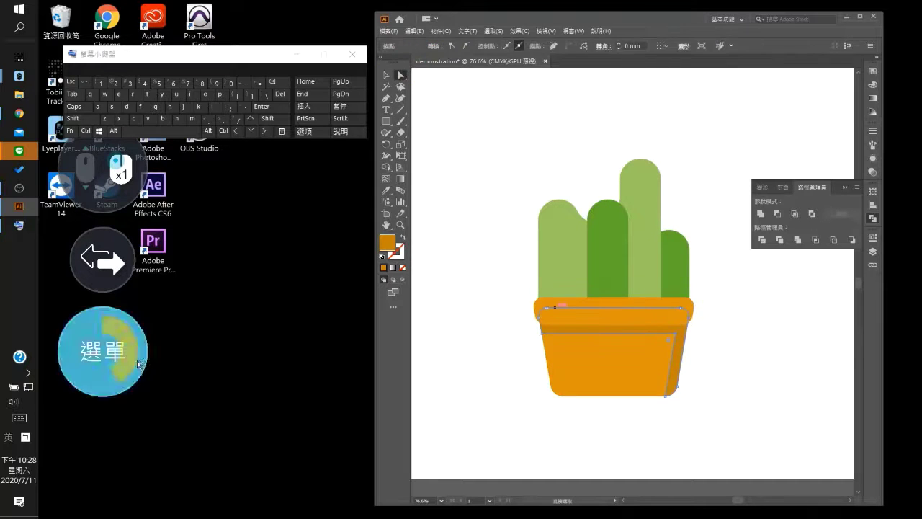
click(136, 361)
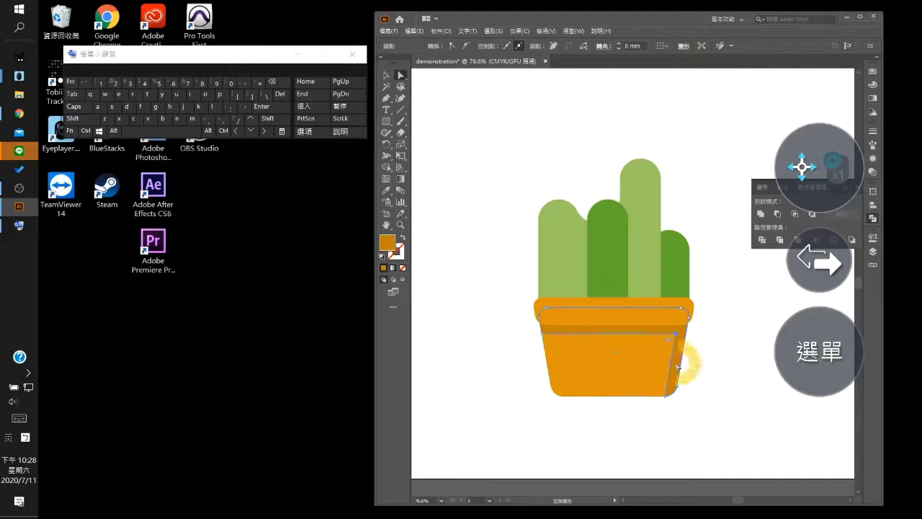
drag(678, 368, 671, 320)
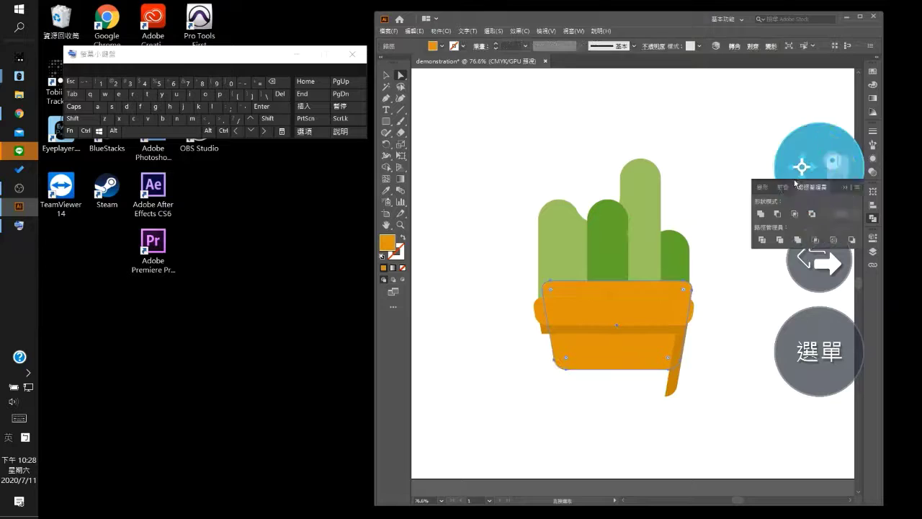
click(423, 32)
click(439, 41)
Round the inner corner of the shading shape to a radius of about 10 mm
click(669, 316)
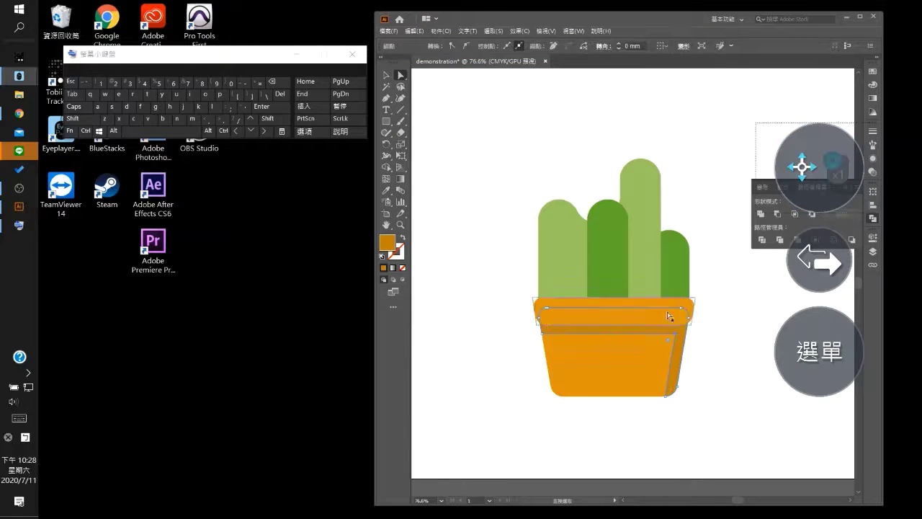
drag(669, 340, 654, 357)
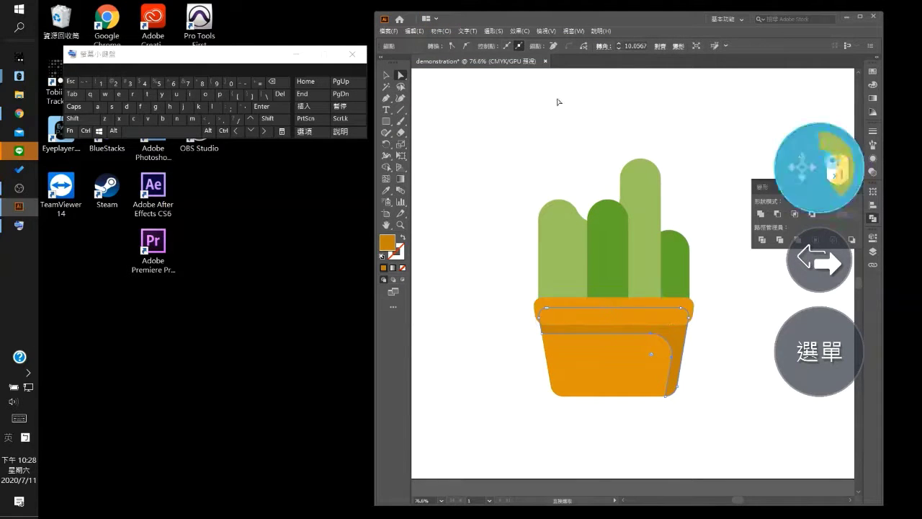
Expand the appearance of the pot rim and deselect it
click(553, 316)
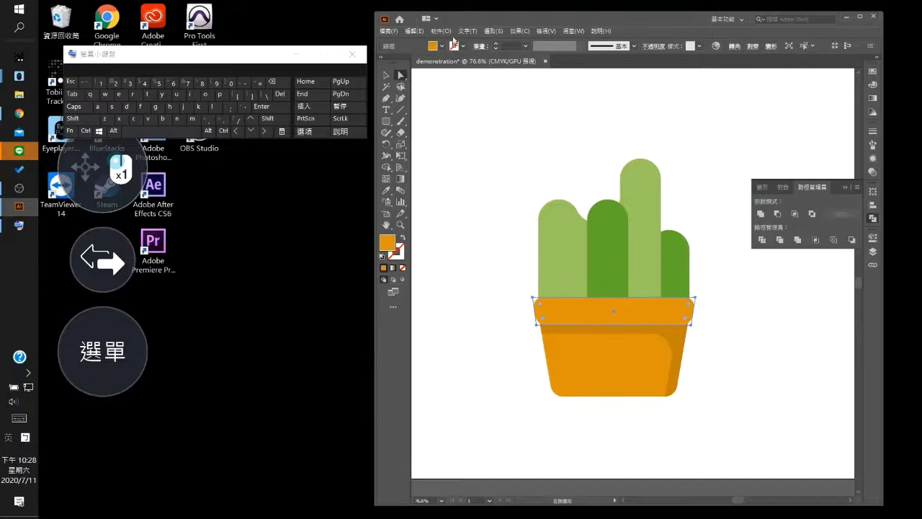
click(435, 32)
click(468, 161)
click(704, 275)
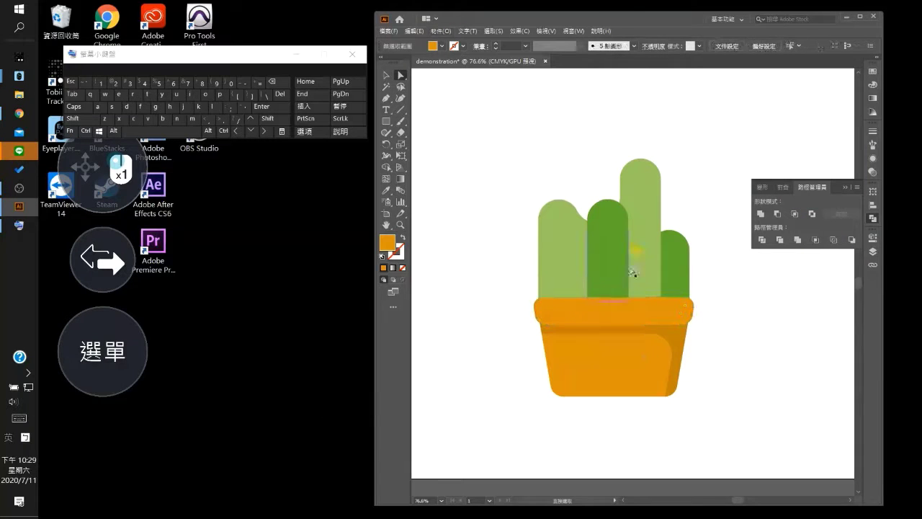
Copy the expanded pot rim and paste the duplicate in place in front of it
key(v)
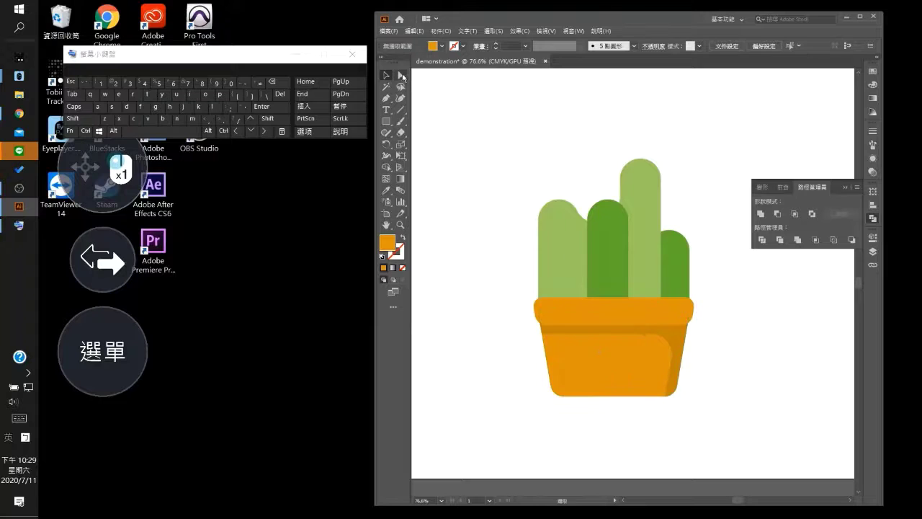
click(415, 31)
click(432, 80)
click(415, 31)
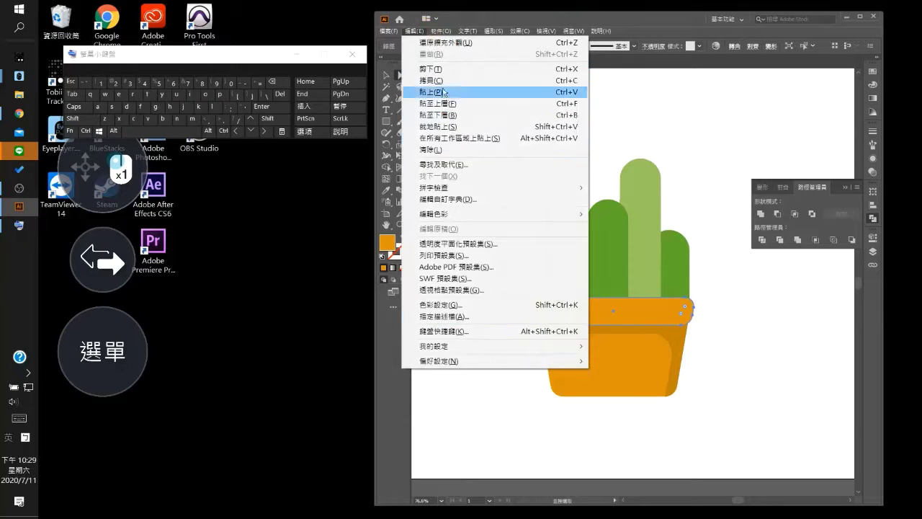
click(440, 103)
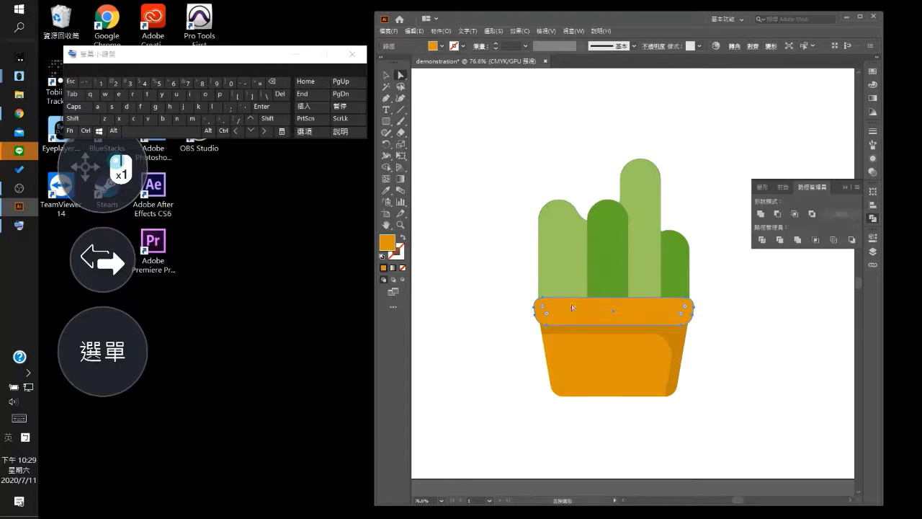
Nudge the rim copy slightly down and offset it by 3 mm horizontally and 2 mm vertically with the Move command
click(263, 107)
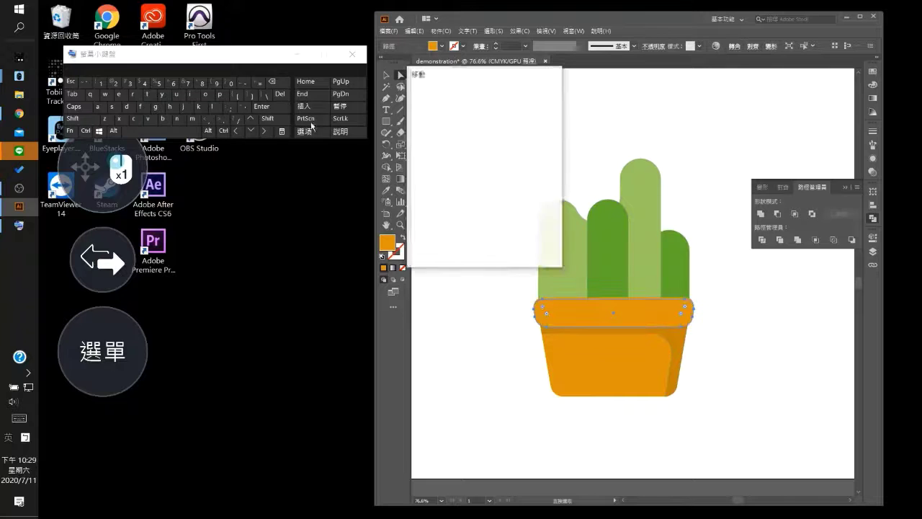
click(264, 107)
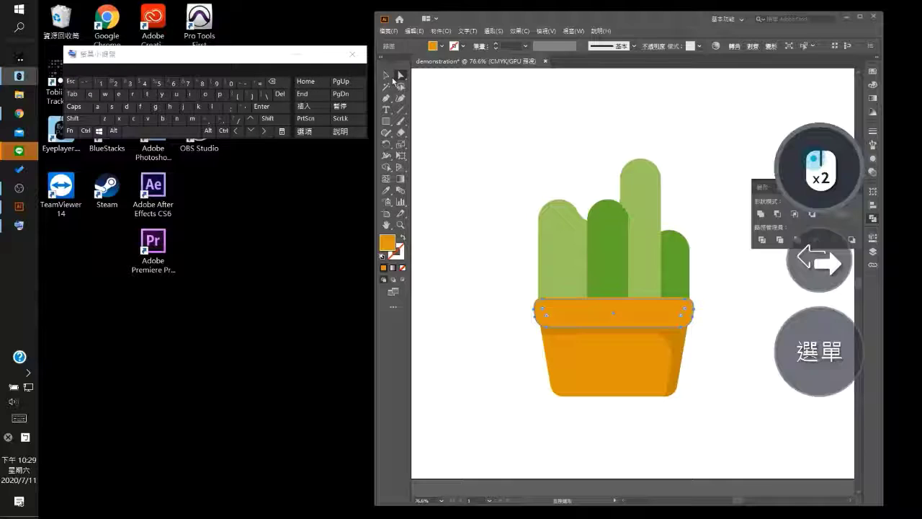
double_click(390, 76)
click(252, 119)
click(251, 119)
click(452, 126)
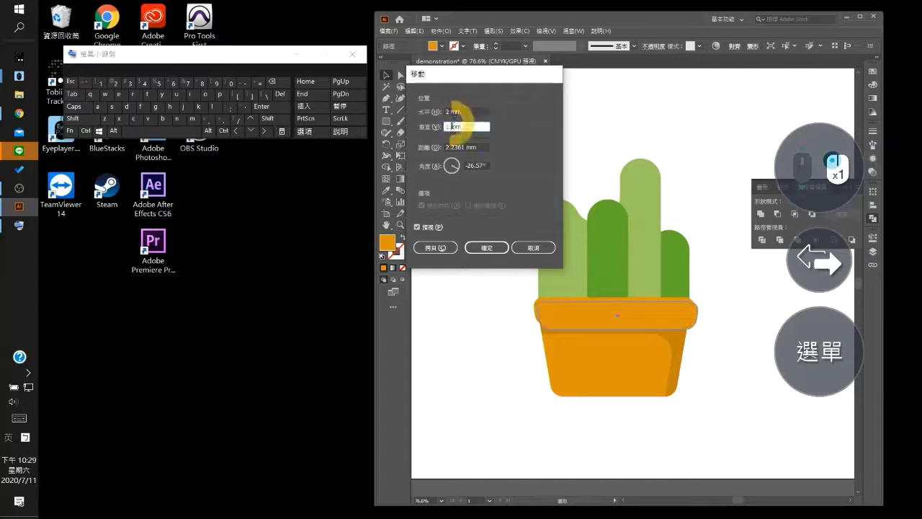
click(255, 98)
key(Up)
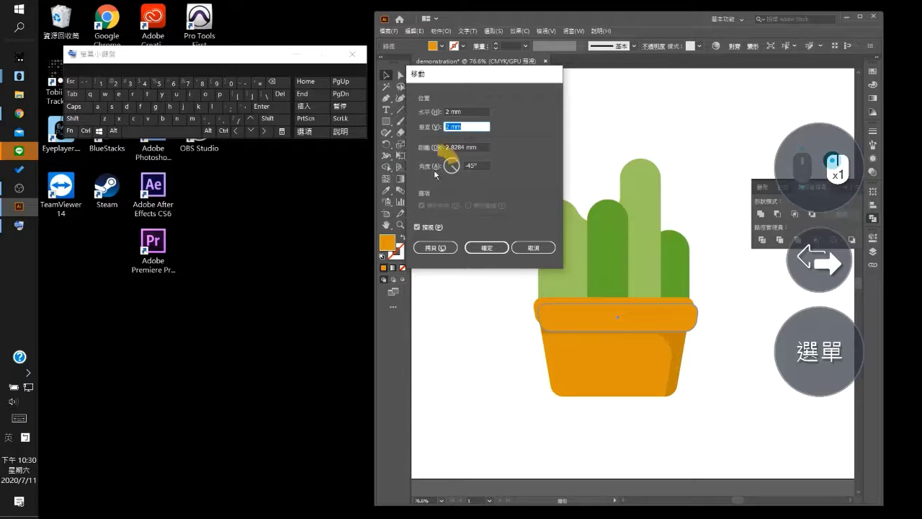
click(451, 111)
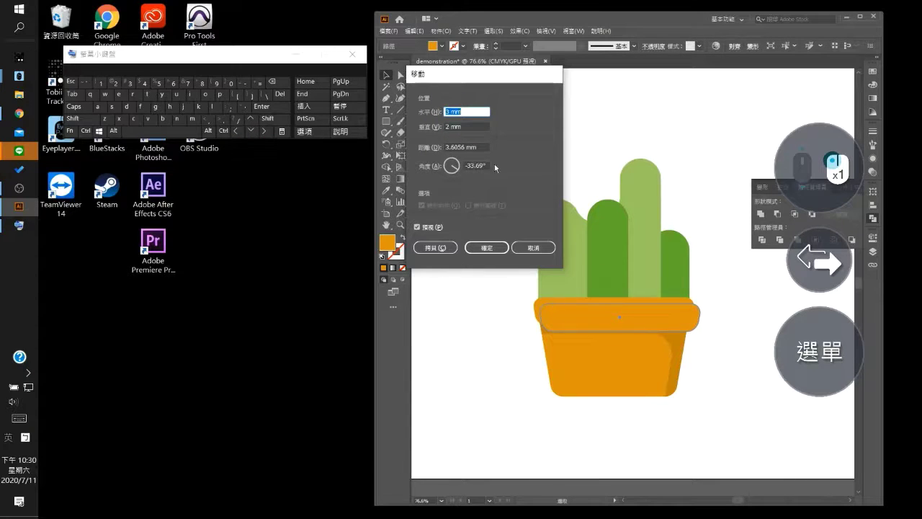
click(469, 245)
Copy the original rim and paste a duplicate in place in front of it
click(401, 74)
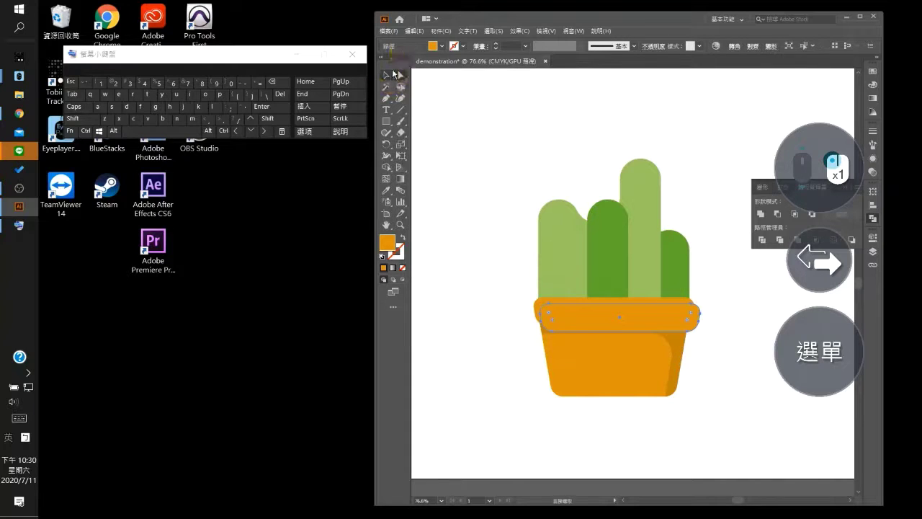
click(567, 301)
click(419, 34)
click(457, 80)
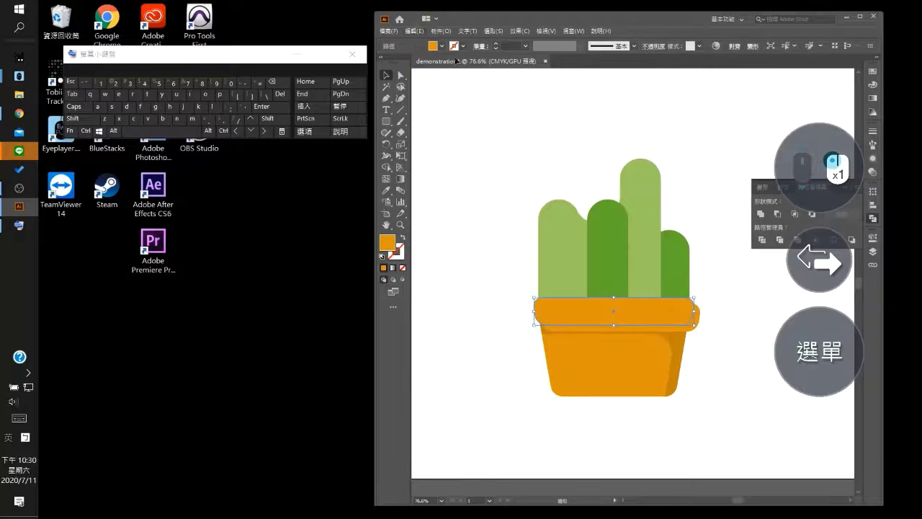
click(418, 34)
click(482, 102)
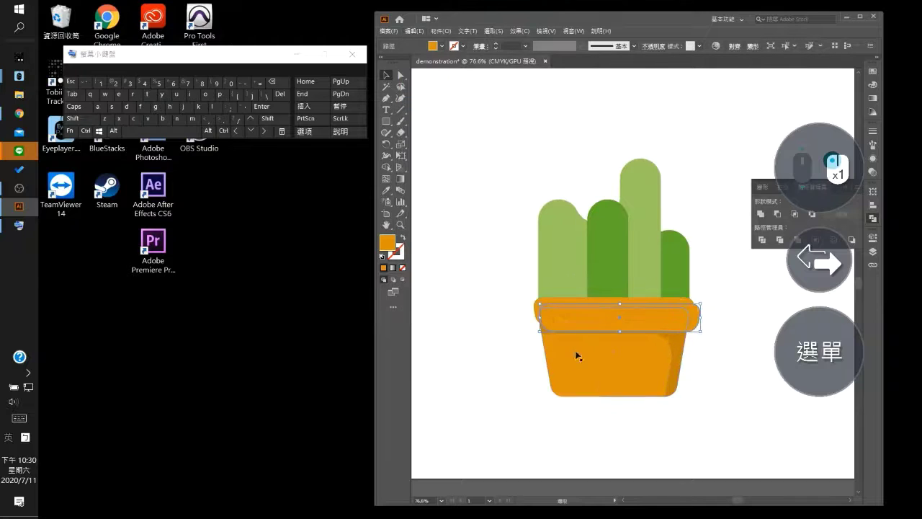
click(417, 31)
click(468, 103)
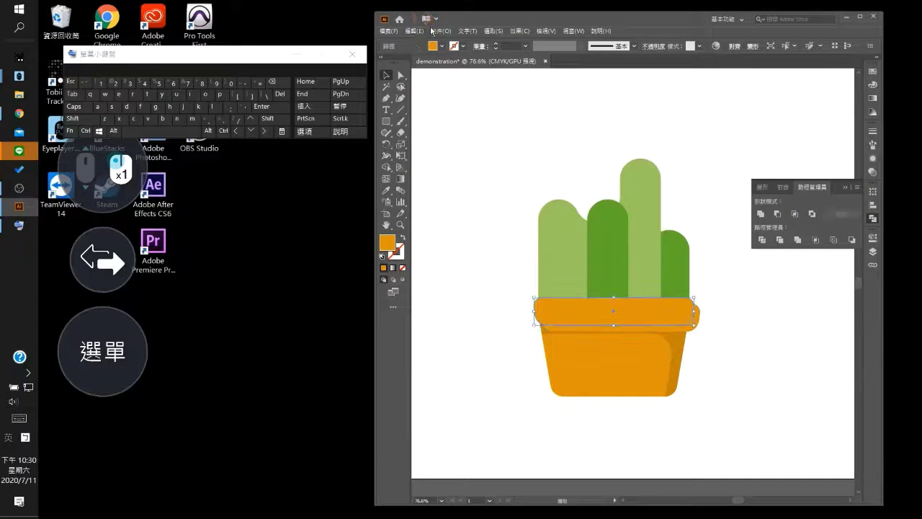
Subtract the offset rim copy from the rim duplicate with Pathfinder, leaving a thin strip along the rim's upper and left edges
click(431, 31)
click(432, 113)
shift+click(562, 323)
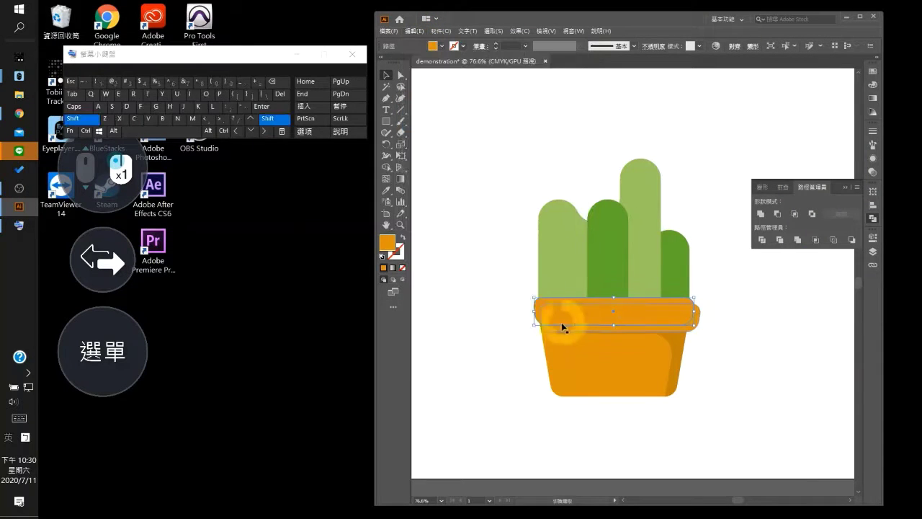
click(777, 214)
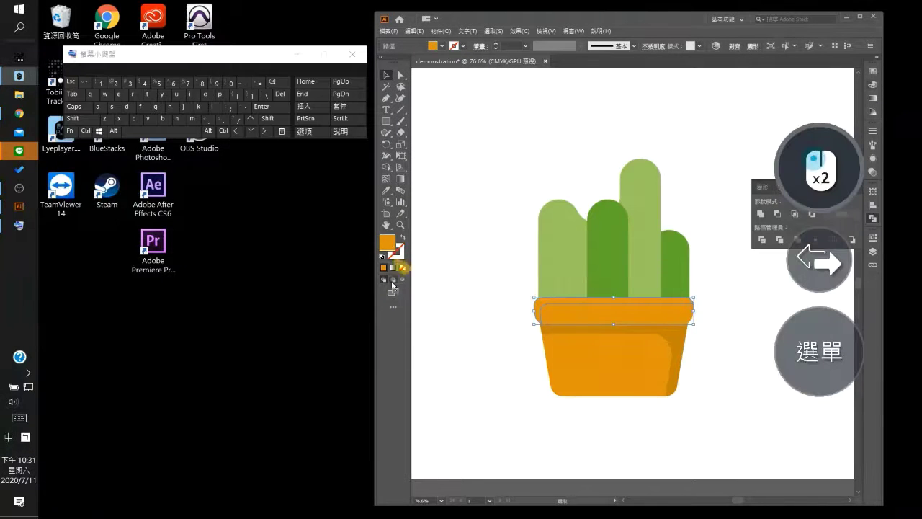
Recolour the thin rim strip to a lighter orange of about C 12, M 38, Y 72, K 0
double_click(390, 247)
click(722, 223)
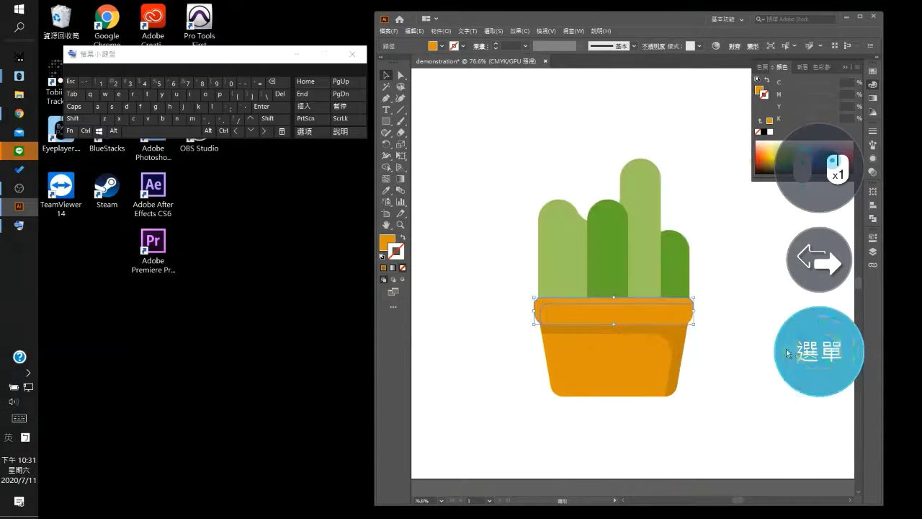
double_click(390, 245)
click(734, 206)
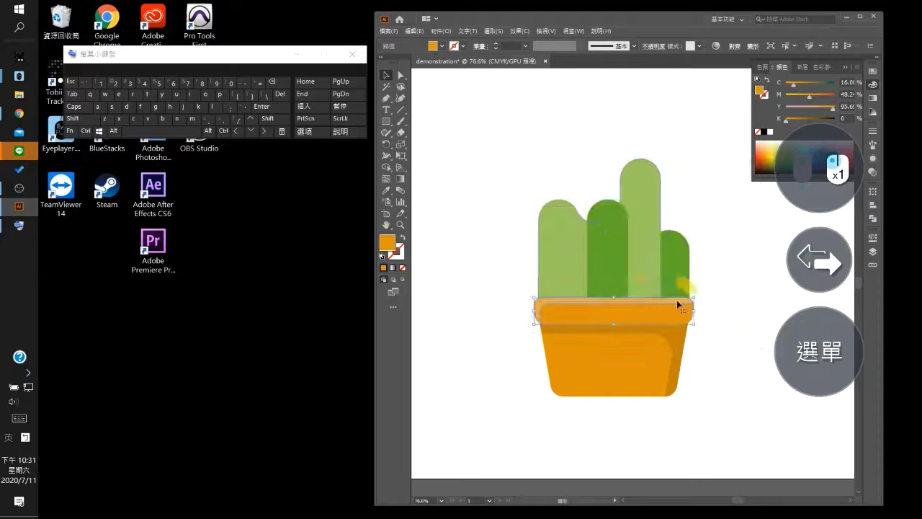
click(595, 191)
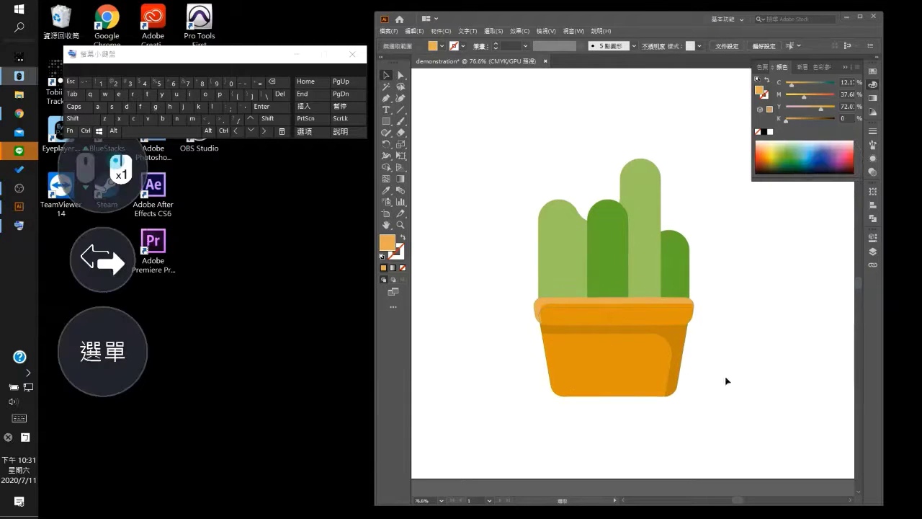
Select all the rim and body shapes of the pot together and group them
click(559, 311)
shift+click(677, 344)
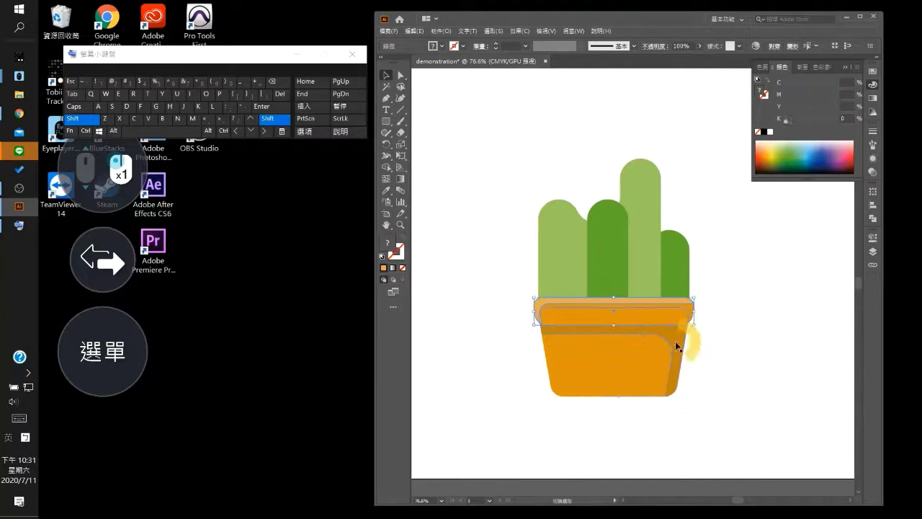
click(440, 31)
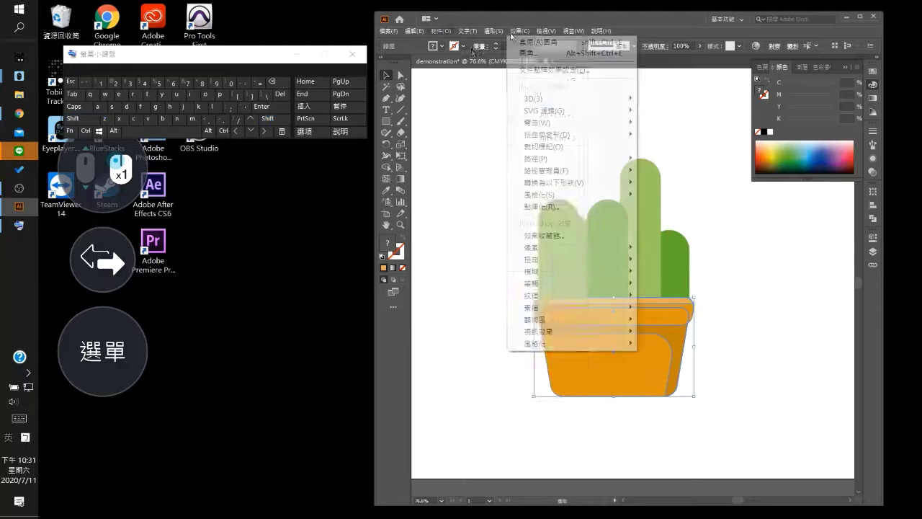
click(694, 199)
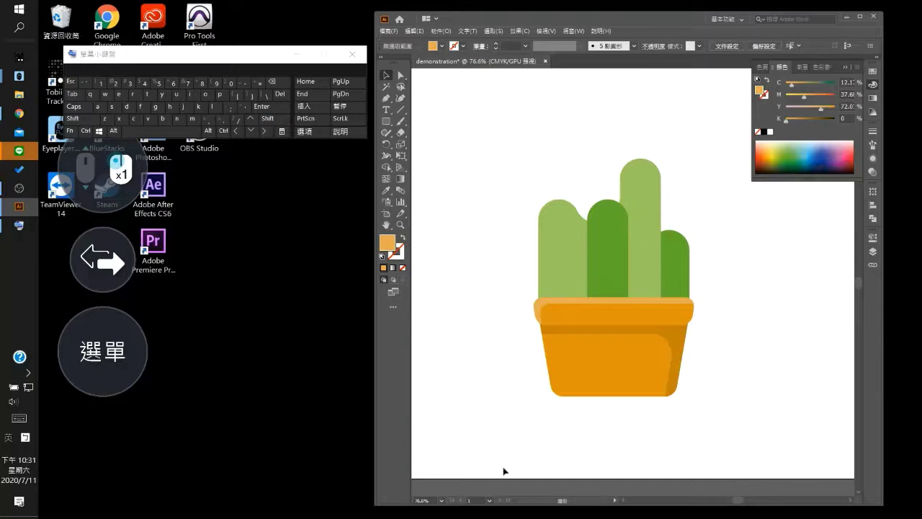
Lock the cactus group's proportions and reduce its height in small increments, so the stems sit inside the rim's width
click(619, 177)
click(873, 191)
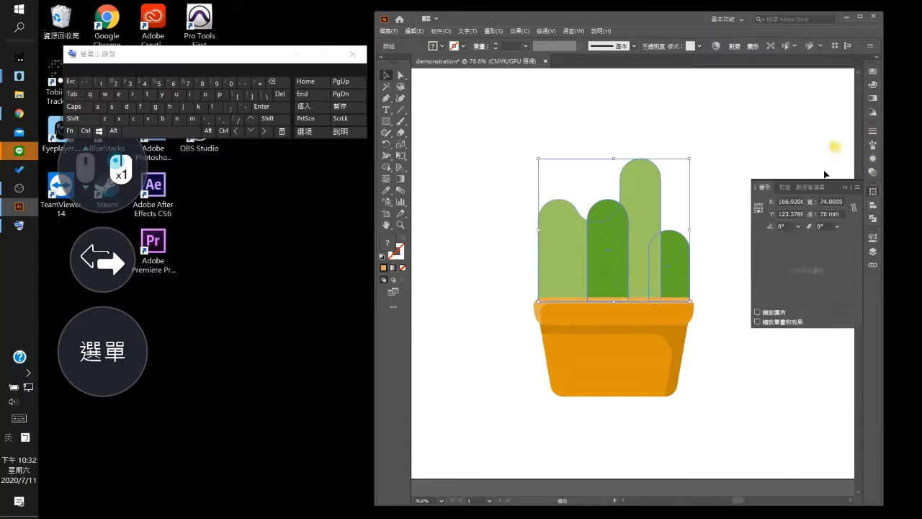
click(854, 208)
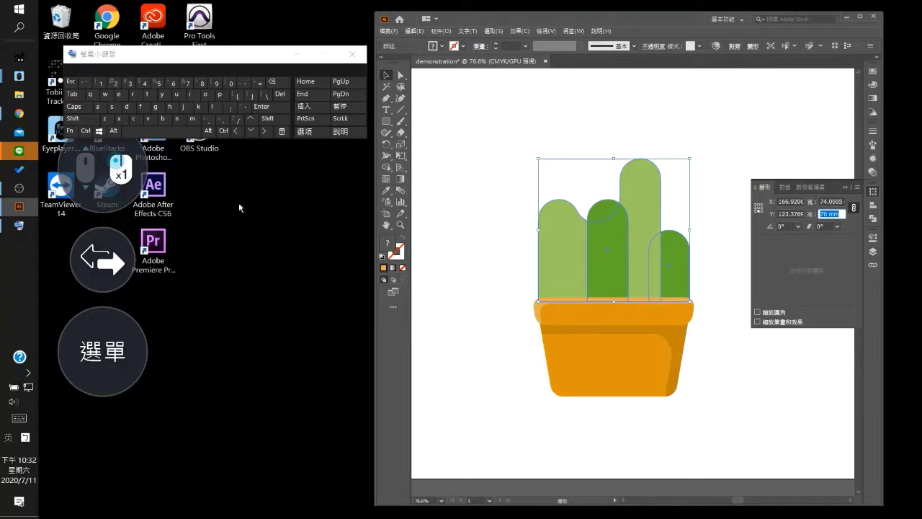
click(252, 130)
click(251, 131)
click(252, 130)
click(251, 131)
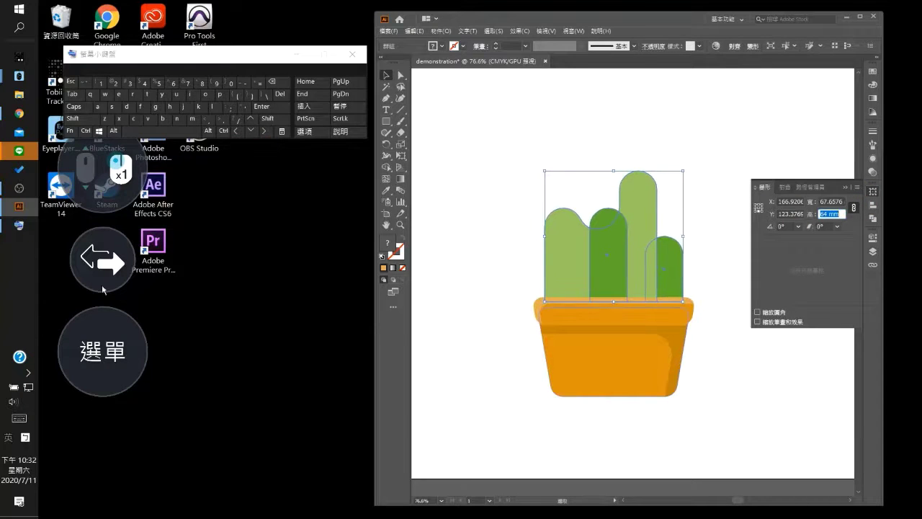
click(251, 131)
click(251, 130)
click(251, 130)
click(251, 131)
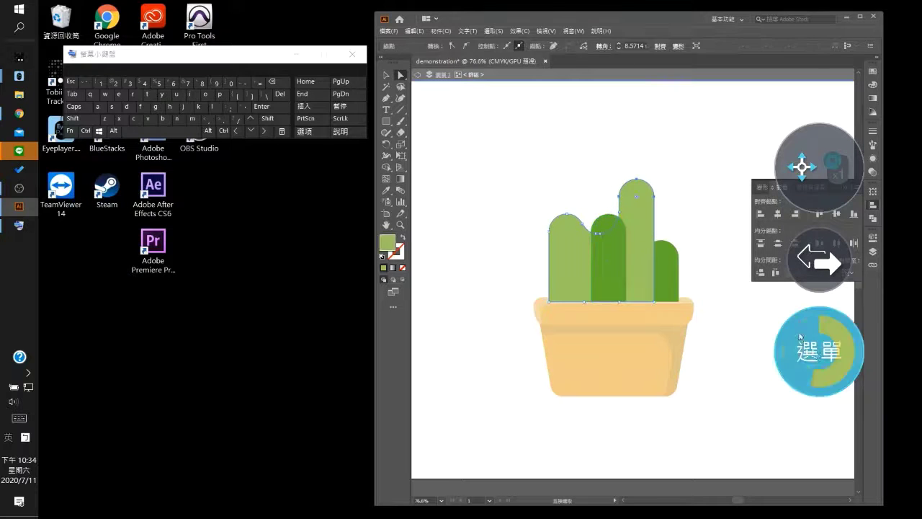
Raise the top points of the tall light-green stem by 2 mm with the Move command and leave isolation mode
click(799, 337)
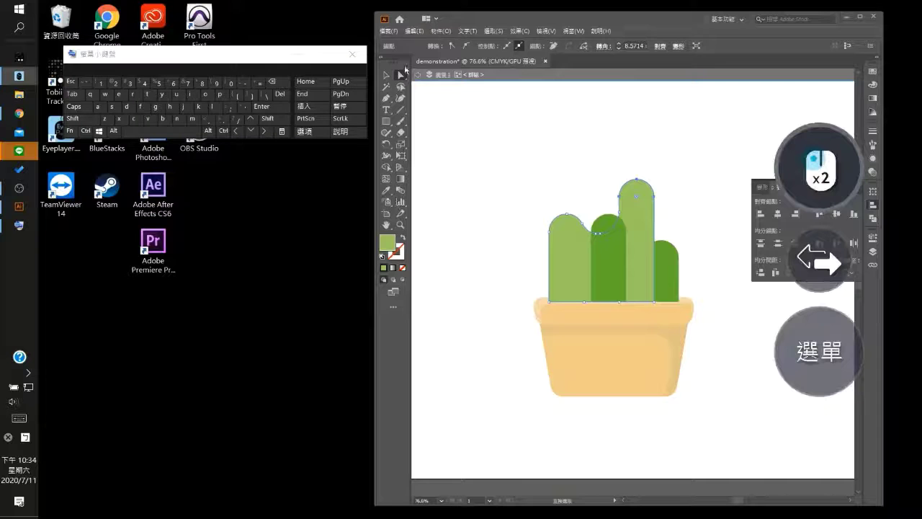
double_click(401, 75)
click(231, 84)
click(447, 127)
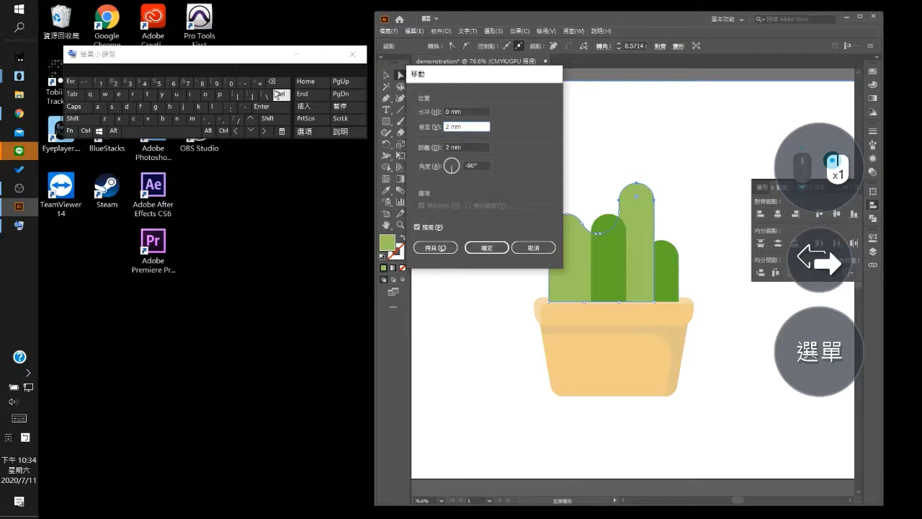
click(416, 228)
click(480, 248)
click(472, 249)
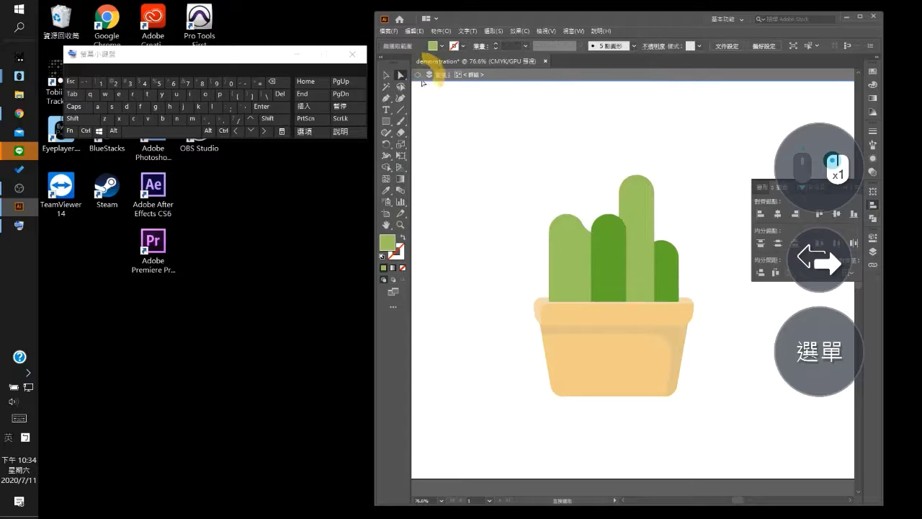
click(422, 77)
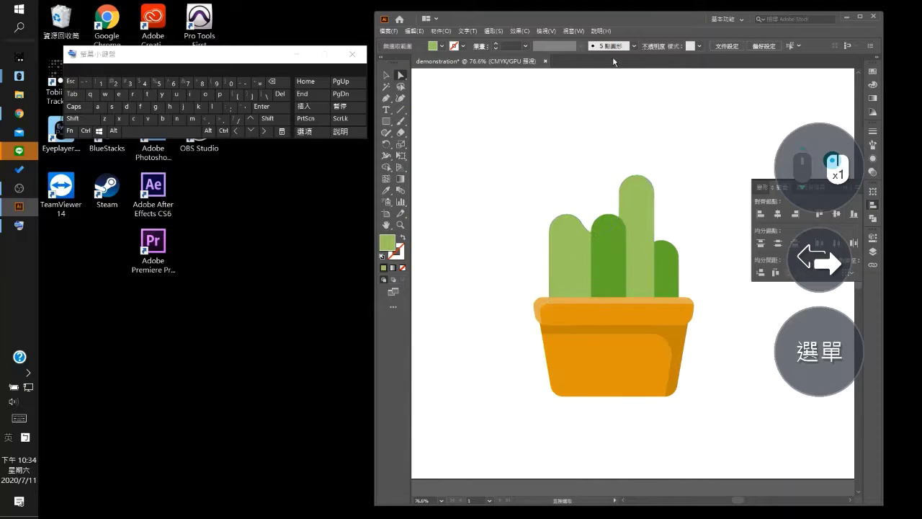
click(628, 261)
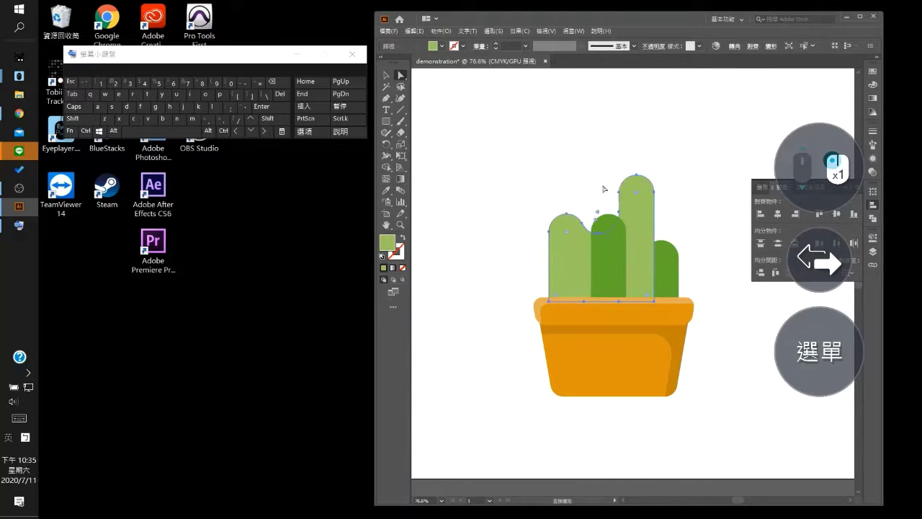
click(414, 31)
click(604, 180)
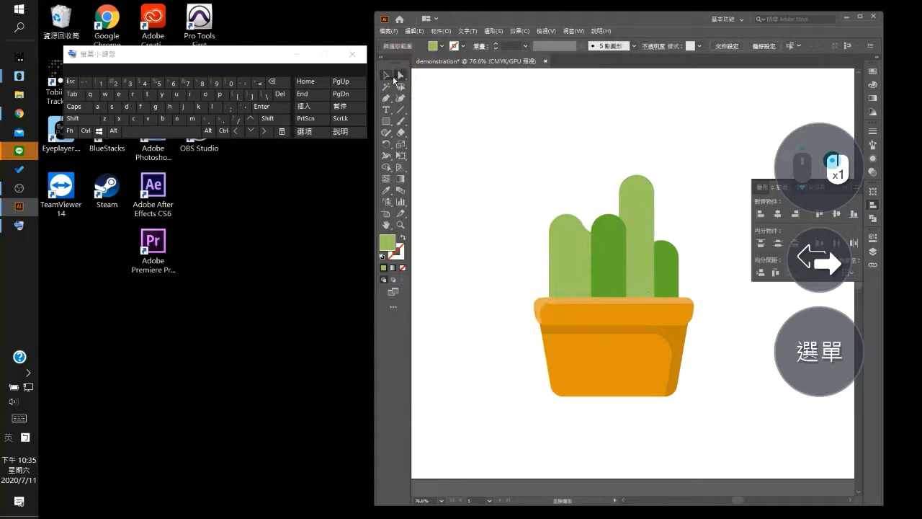
click(613, 284)
click(595, 206)
Ungroup the cactus so that the light-green and dark-green stems can be selected separately
click(401, 225)
click(629, 281)
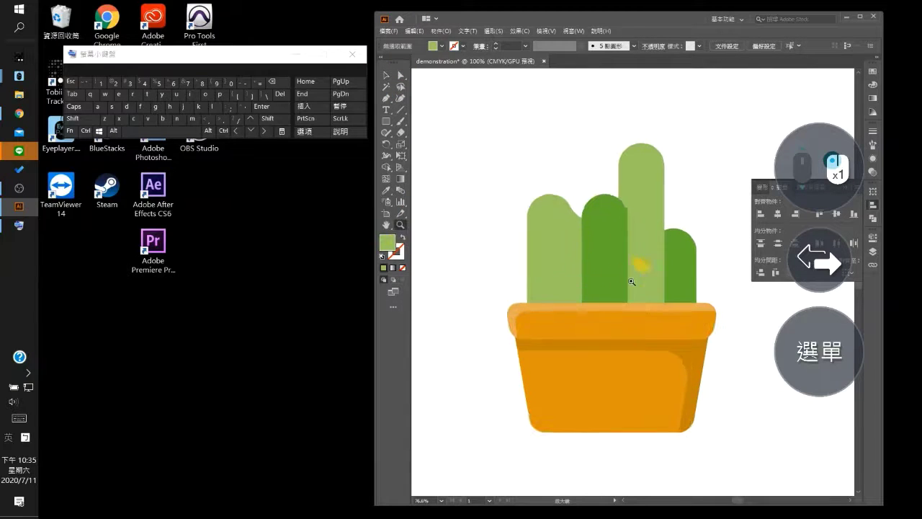
click(386, 75)
click(400, 75)
click(636, 193)
click(386, 75)
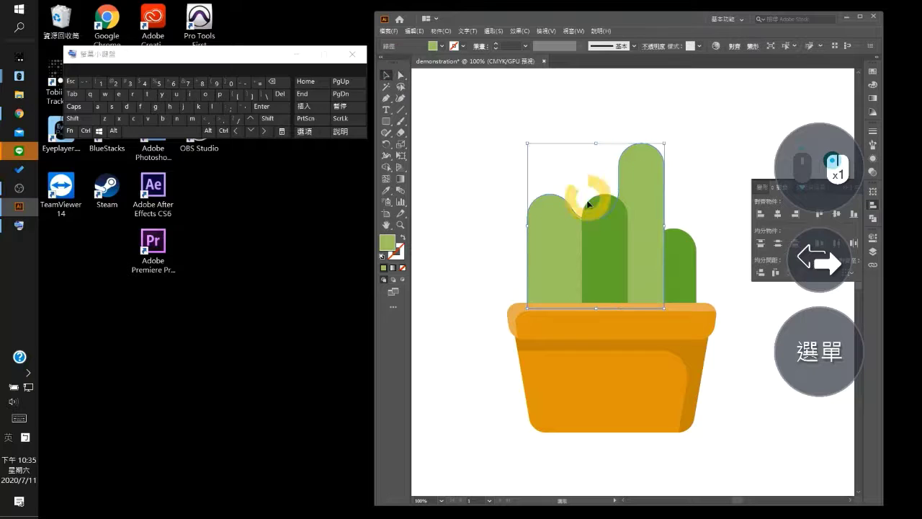
click(588, 198)
click(443, 31)
click(454, 83)
click(603, 197)
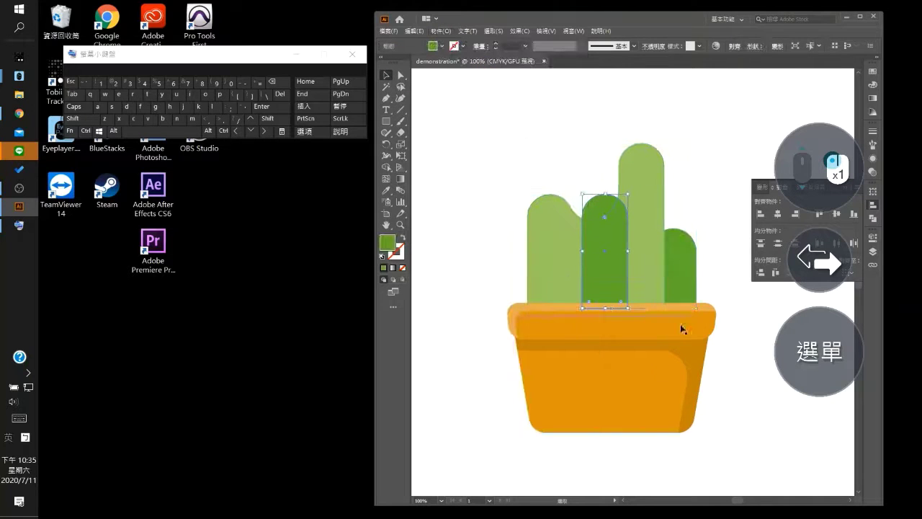
Darken the short dark-green stem on the right by setting its fill's black (K) to 14%
click(668, 234)
click(819, 260)
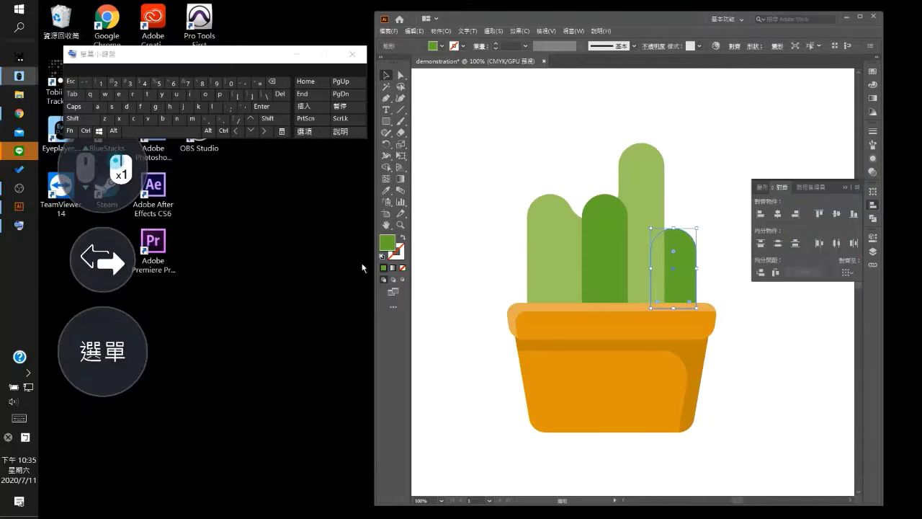
click(858, 72)
click(872, 85)
click(793, 121)
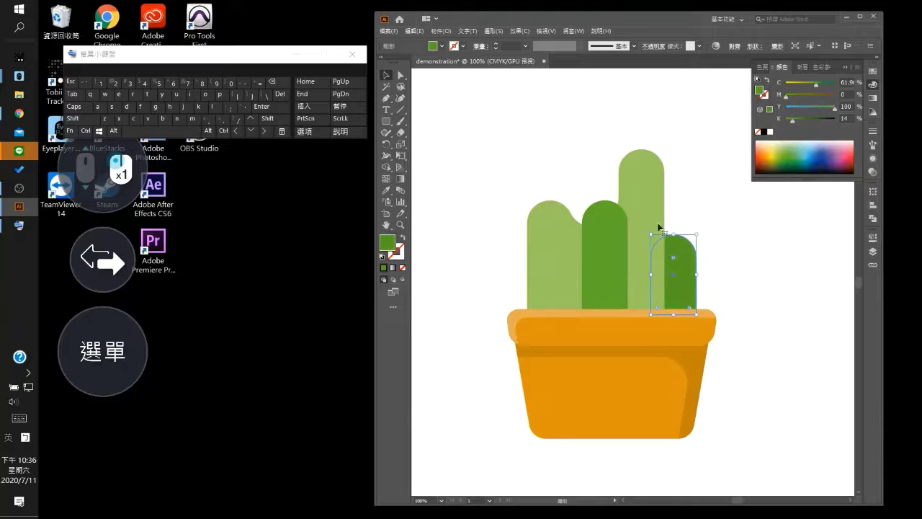
Copy the short right stem and paste a duplicate in place
click(415, 31)
click(432, 78)
click(414, 31)
click(433, 84)
click(102, 351)
click(461, 242)
Try offsetting the short stem's copy 3 mm to the left and slightly upward with the Move command, and undo it
double_click(387, 74)
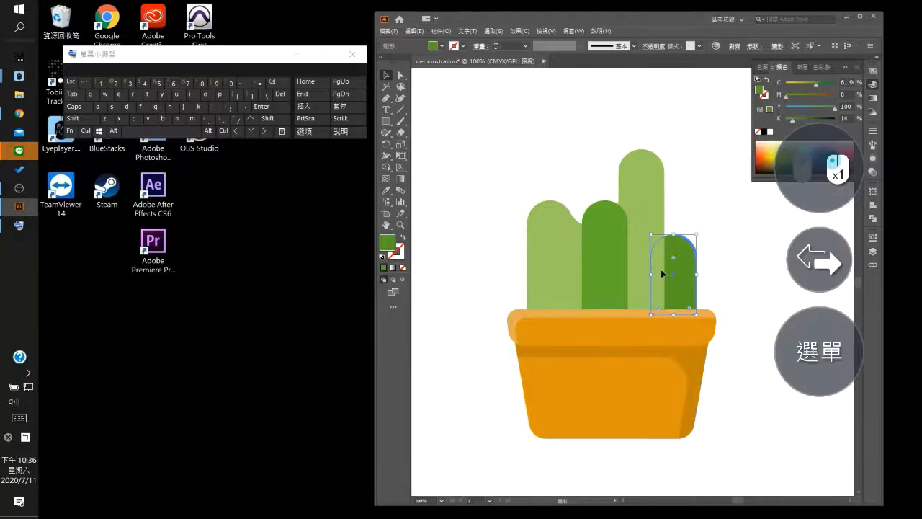
click(247, 136)
click(247, 135)
click(247, 135)
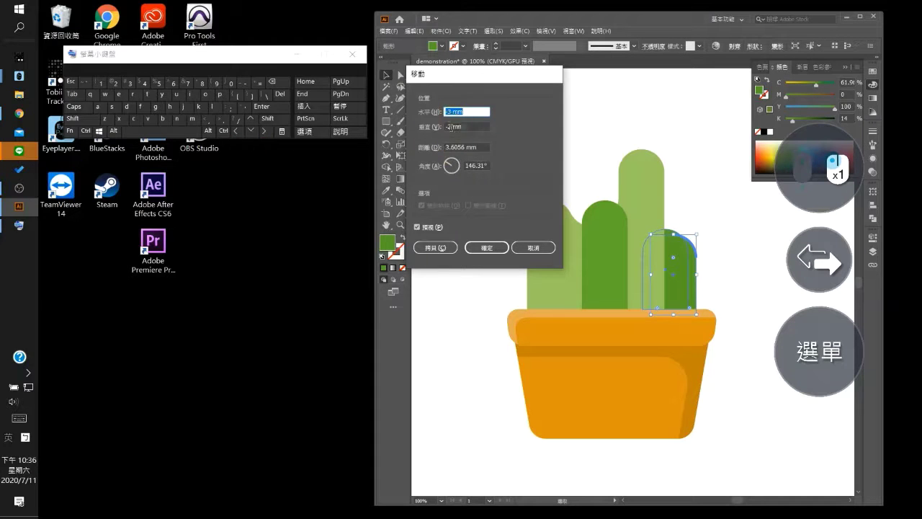
click(462, 127)
click(247, 136)
click(262, 108)
click(632, 263)
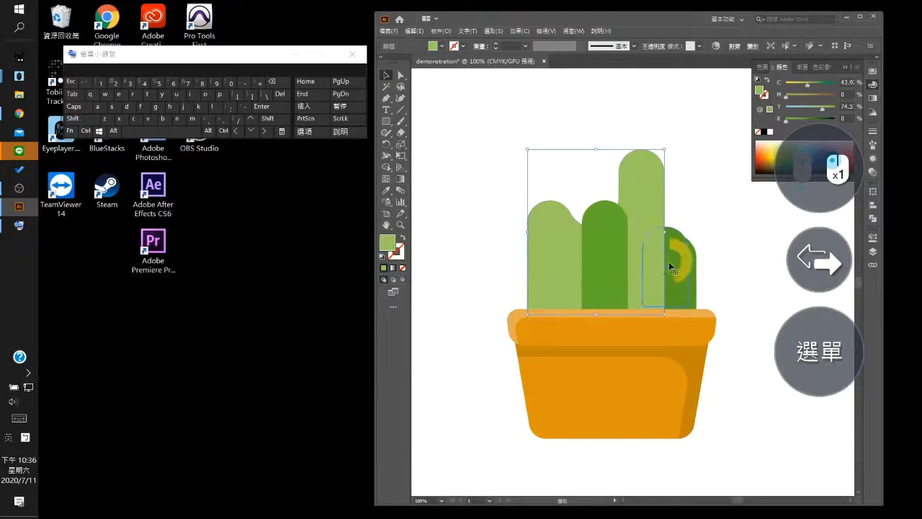
click(668, 262)
click(414, 31)
click(414, 42)
Shift the short stem's copy to the left with the Move command, using a vertical offset of 0 mm
double_click(386, 74)
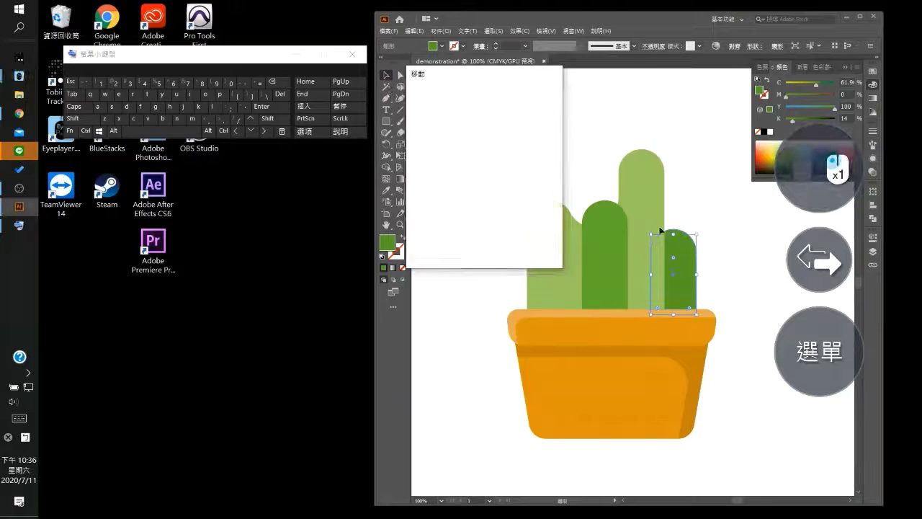
click(251, 132)
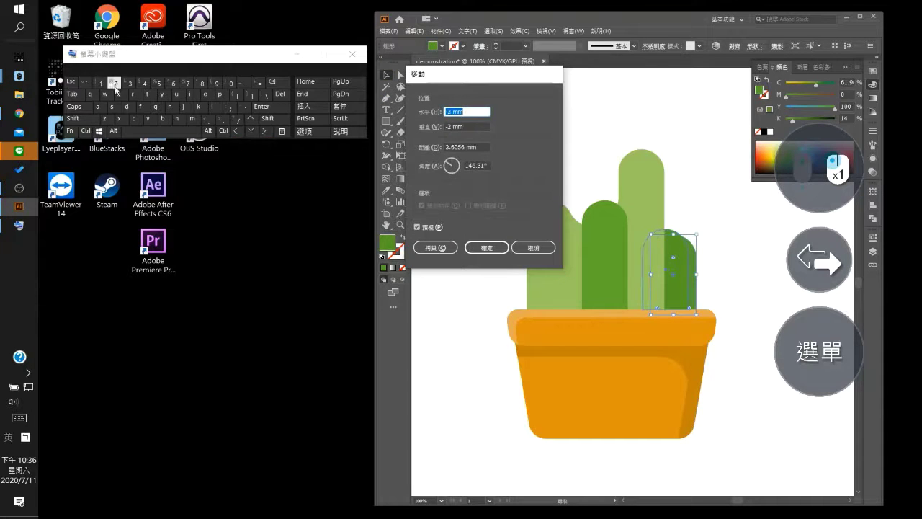
click(72, 94)
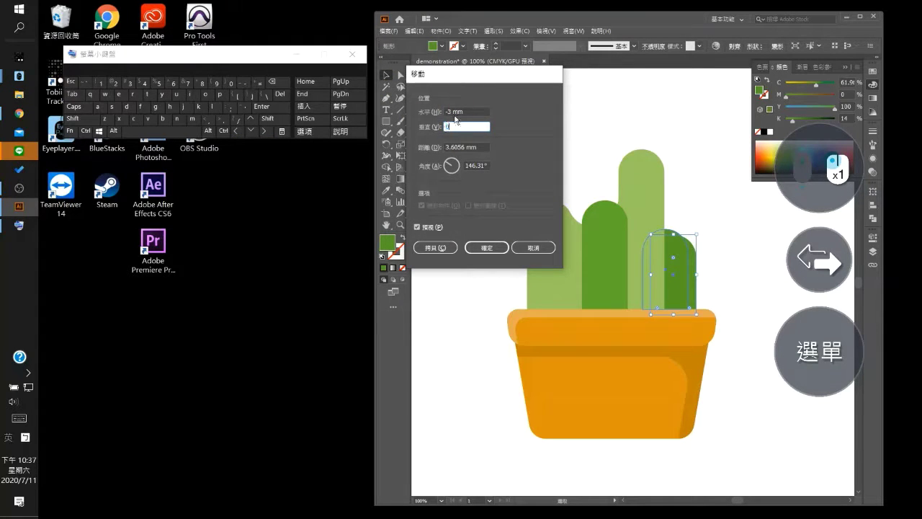
click(455, 113)
click(252, 120)
click(255, 135)
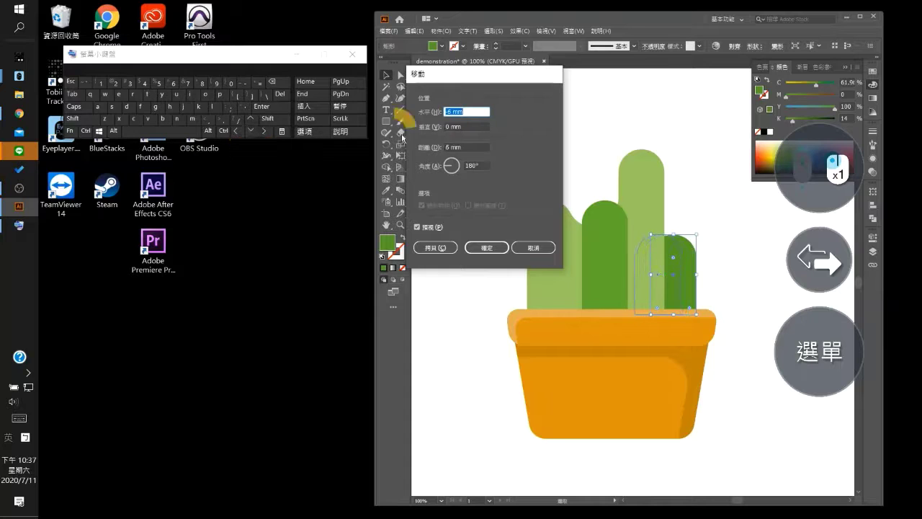
click(470, 251)
Copy the original short right stem and paste a duplicate in place behind it
click(415, 31)
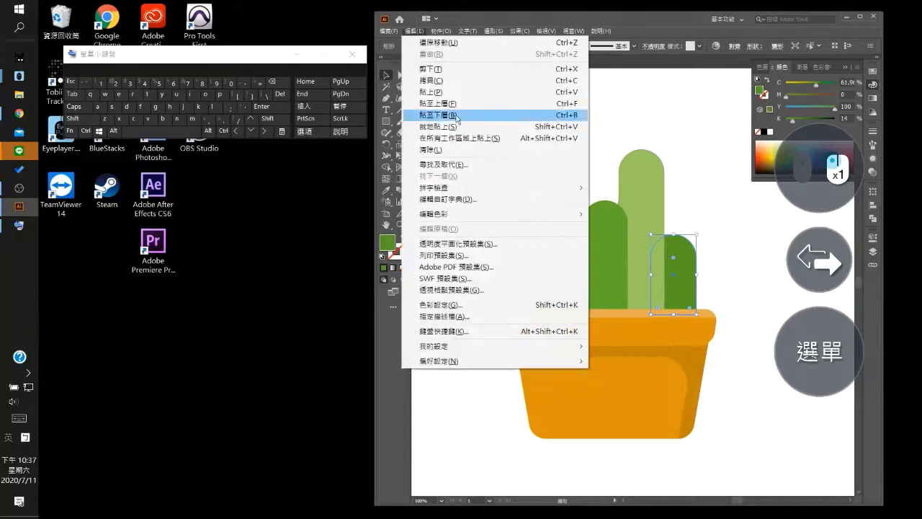
click(456, 115)
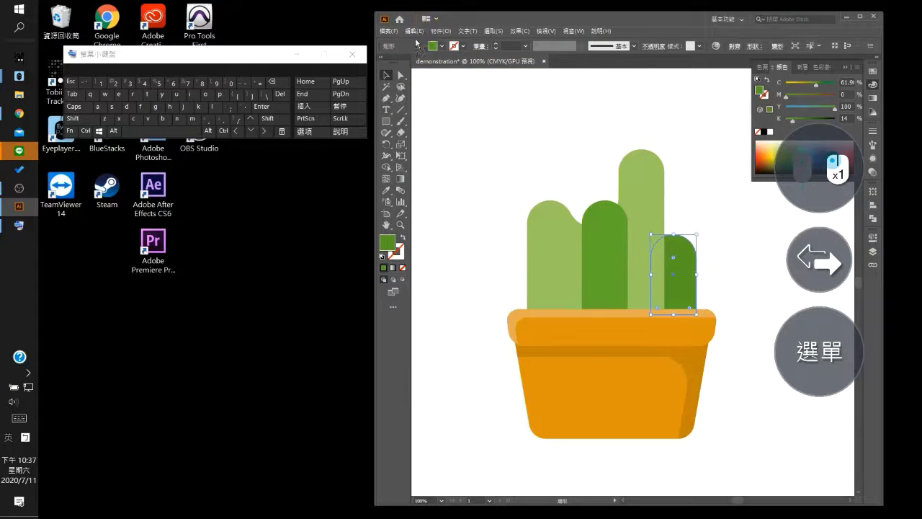
click(414, 31)
click(456, 115)
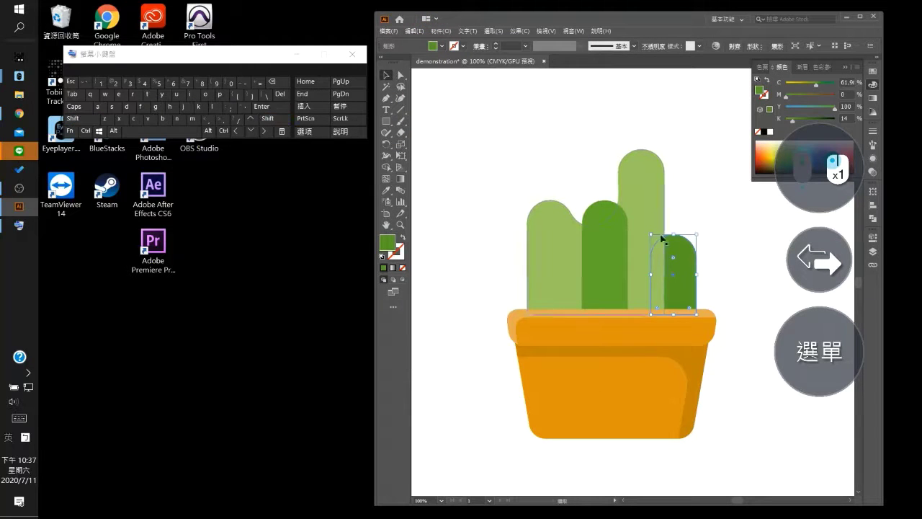
Subtract the shifted stem copy from the duplicate with Pathfinder, leaving a narrow strip along the stem's right edge
shift+click(675, 261)
click(870, 206)
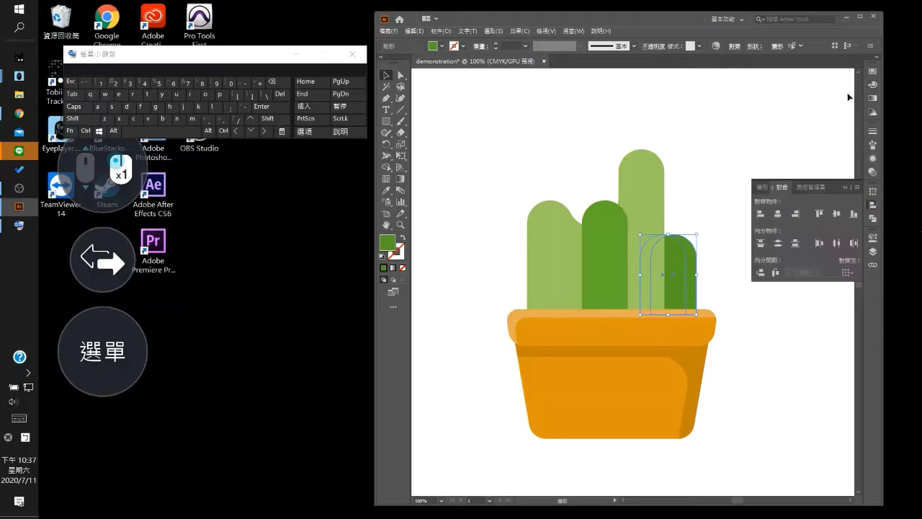
click(873, 218)
click(778, 214)
Darken the strip on the short stem's right edge by setting its black (K) to 26%
click(872, 85)
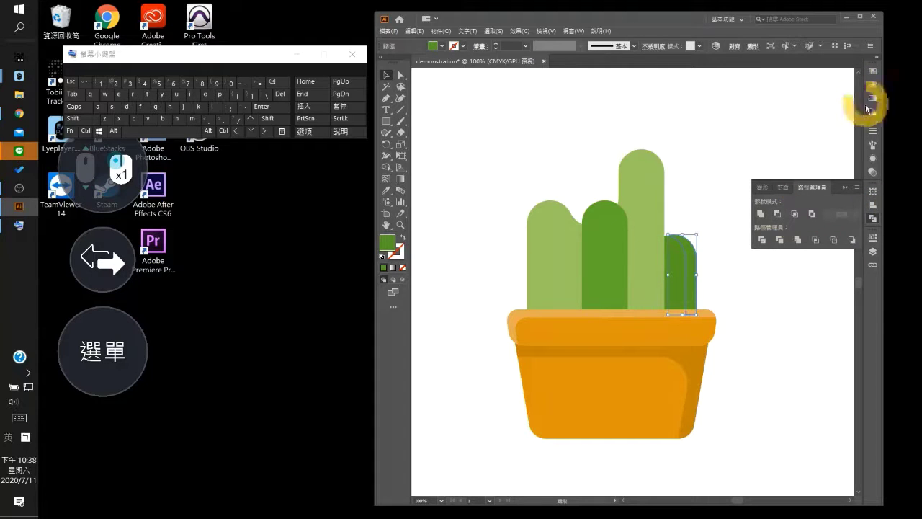
click(800, 118)
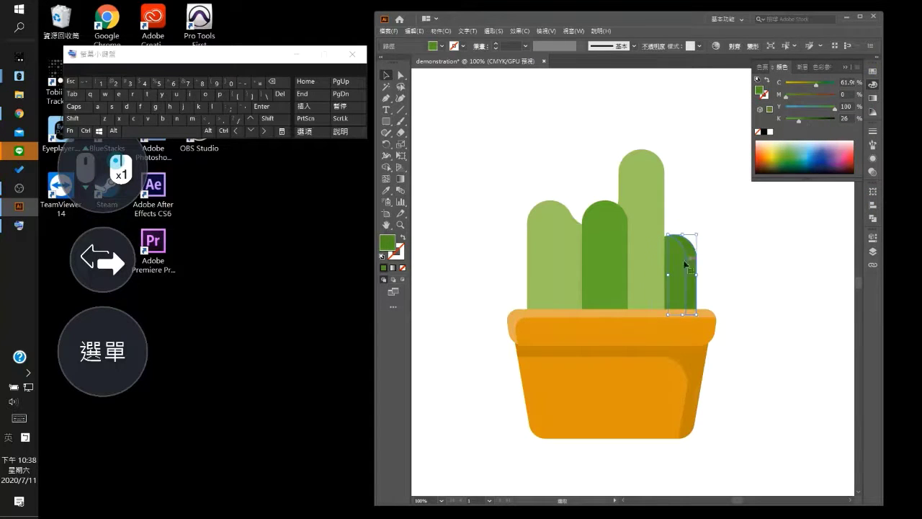
click(696, 200)
click(872, 83)
Duplicate the middle dark-green stem in place in front of the original, making two copies
click(603, 243)
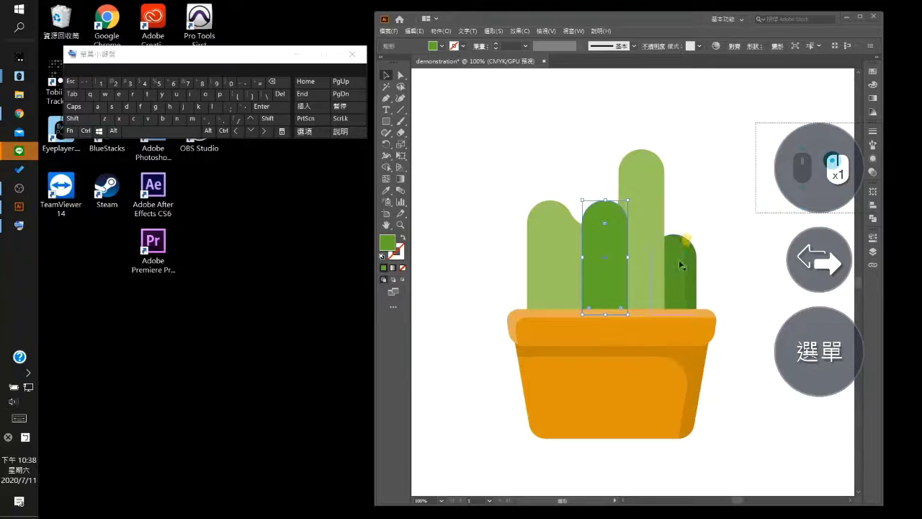
click(414, 31)
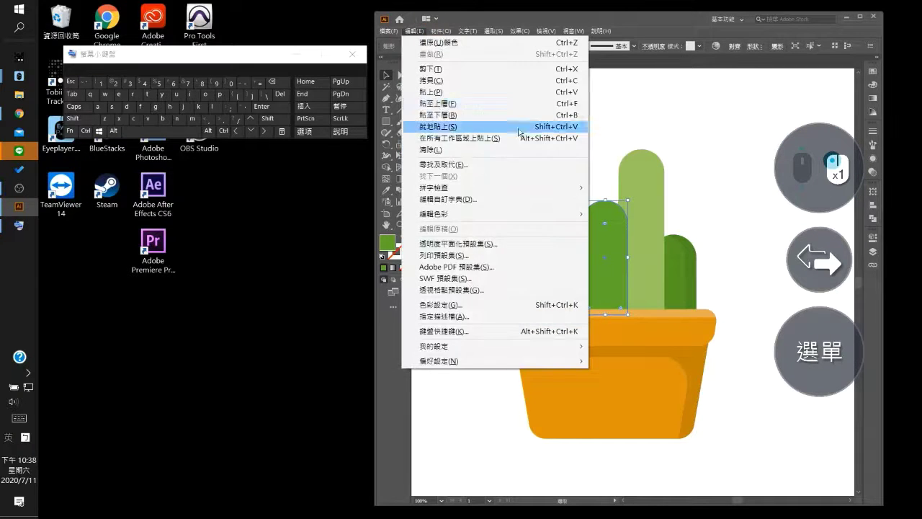
click(572, 103)
click(414, 31)
click(450, 103)
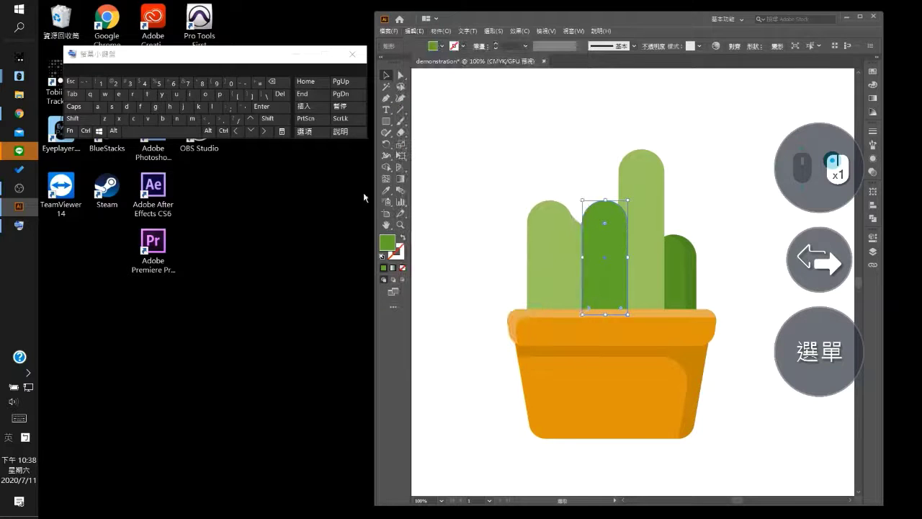
Give the top copy the short right stem's green and move it -4 mm horizontally and 2 mm vertically
click(386, 190)
click(677, 273)
click(387, 76)
click(812, 362)
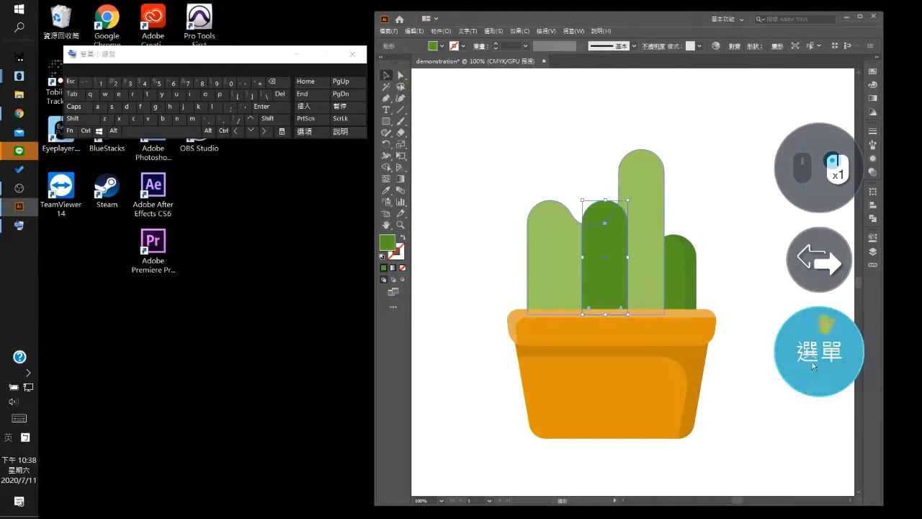
double_click(386, 75)
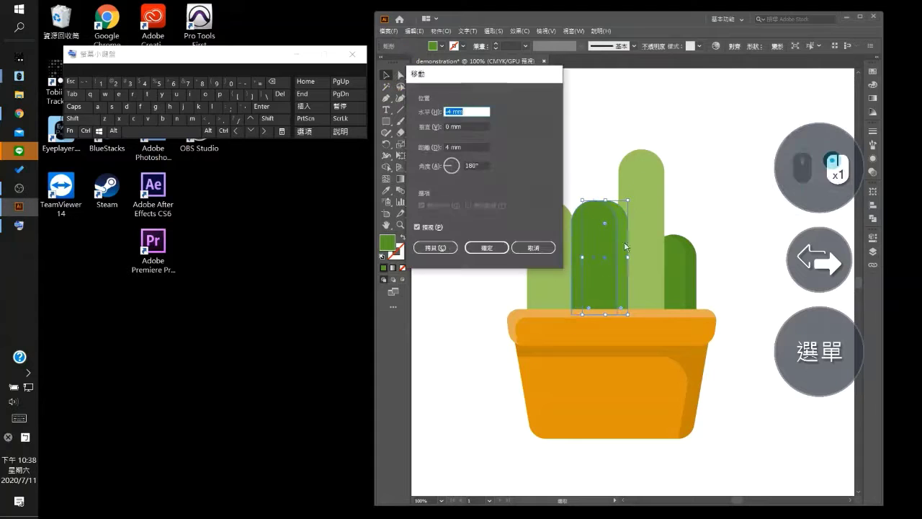
click(477, 248)
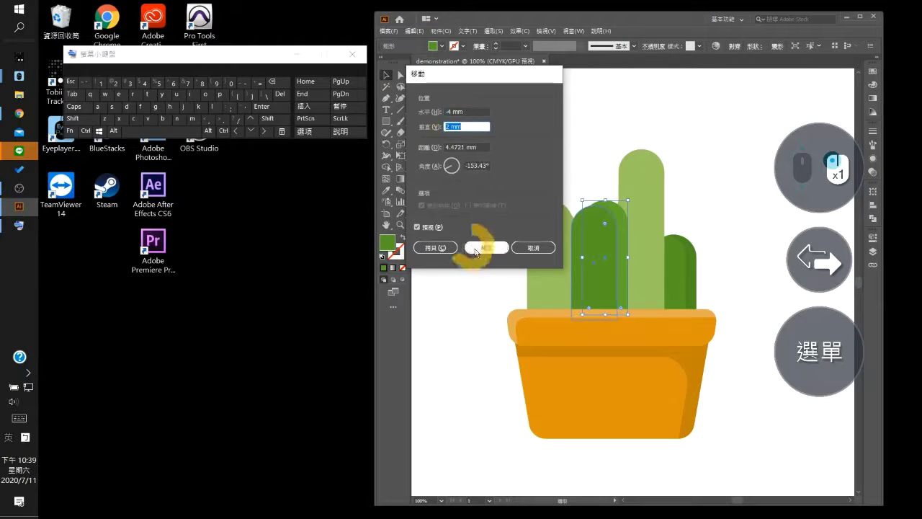
Subtract the shifted copy from the other duplicate with Pathfinder and colour the remaining right-edge strip with the short stem's darker green
shift+click(619, 249)
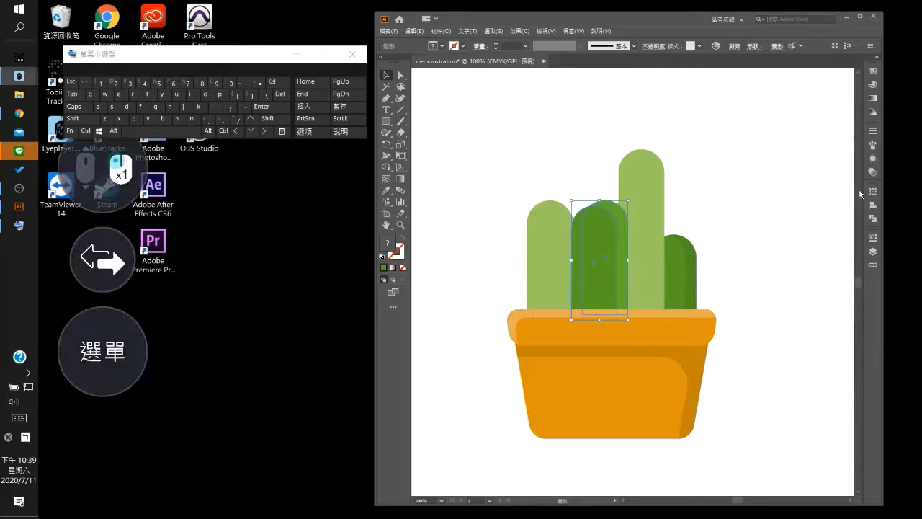
click(874, 216)
click(777, 214)
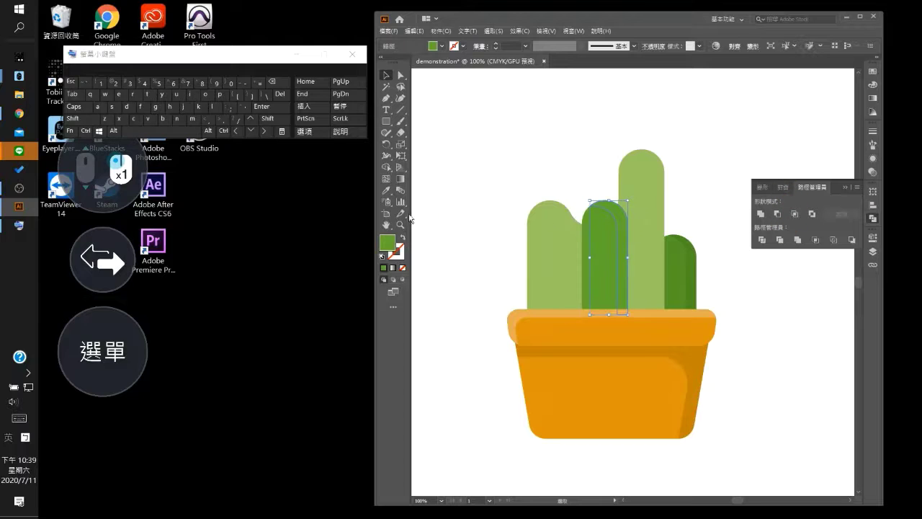
click(401, 75)
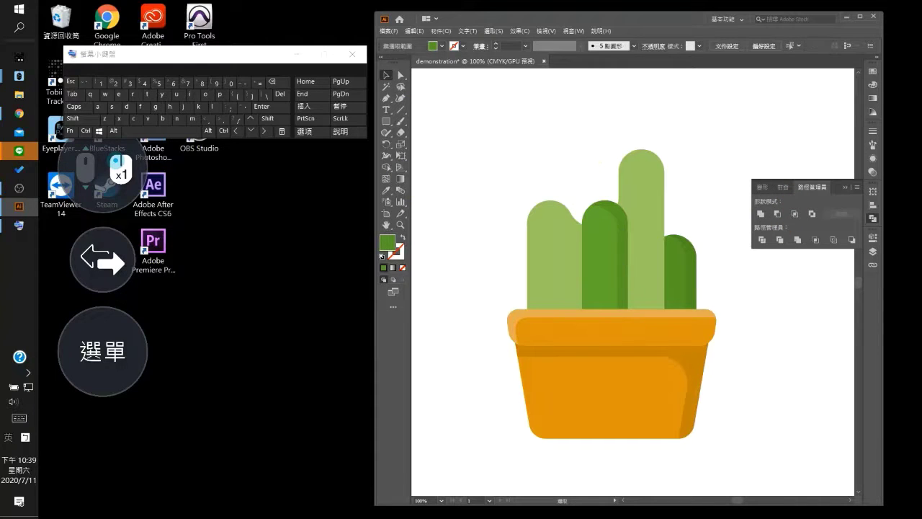
click(638, 197)
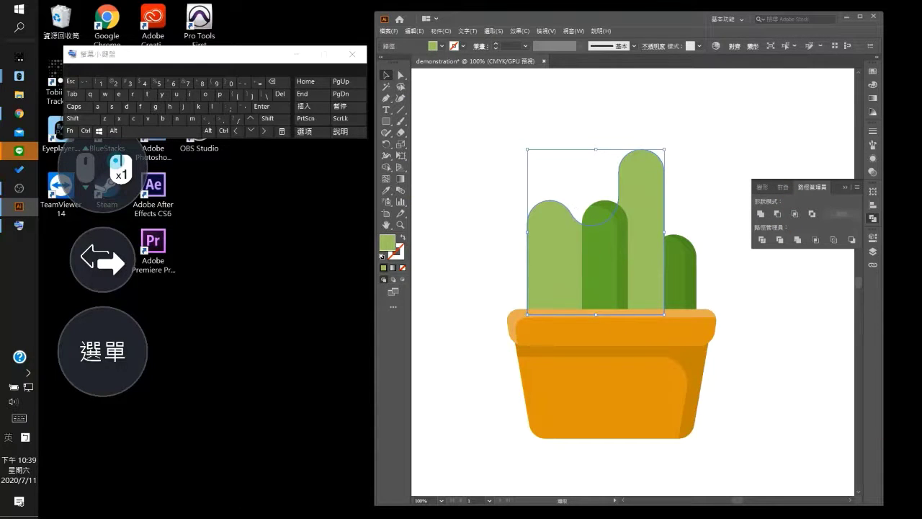
click(568, 351)
click(560, 262)
click(415, 31)
click(447, 91)
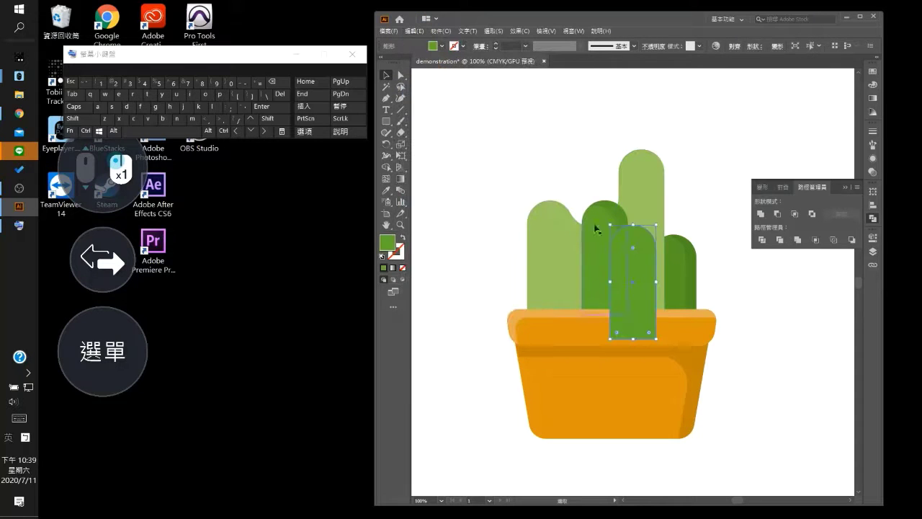
click(278, 83)
Duplicate the light-green double stem in place and move the copy -4 mm horizontally and 2 mm vertically
click(561, 252)
click(416, 36)
click(439, 77)
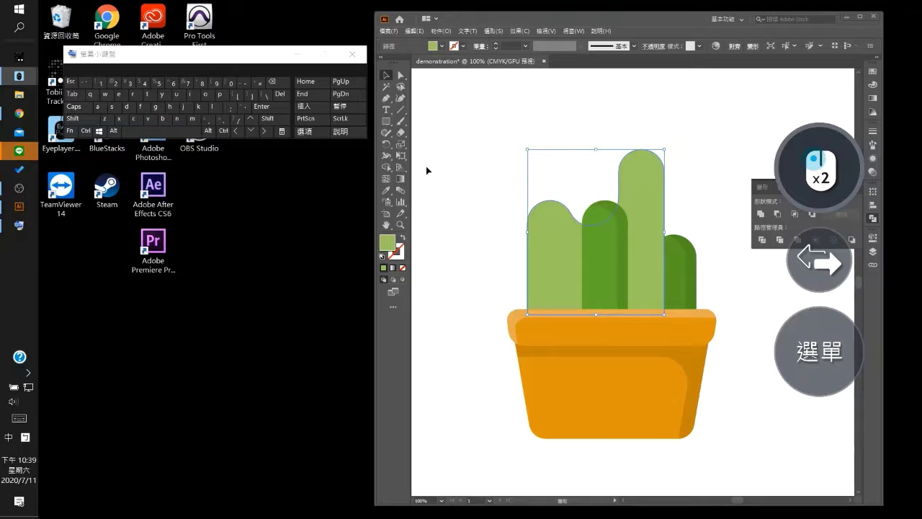
double_click(400, 75)
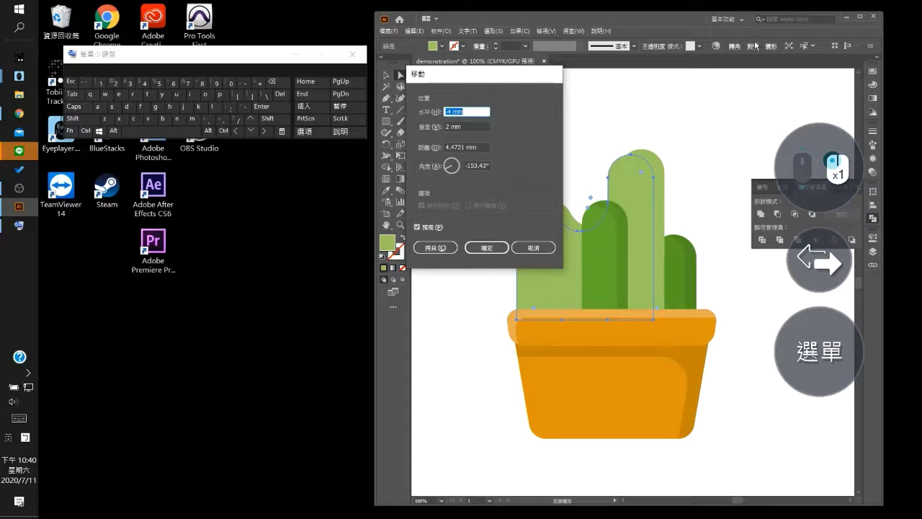
click(487, 247)
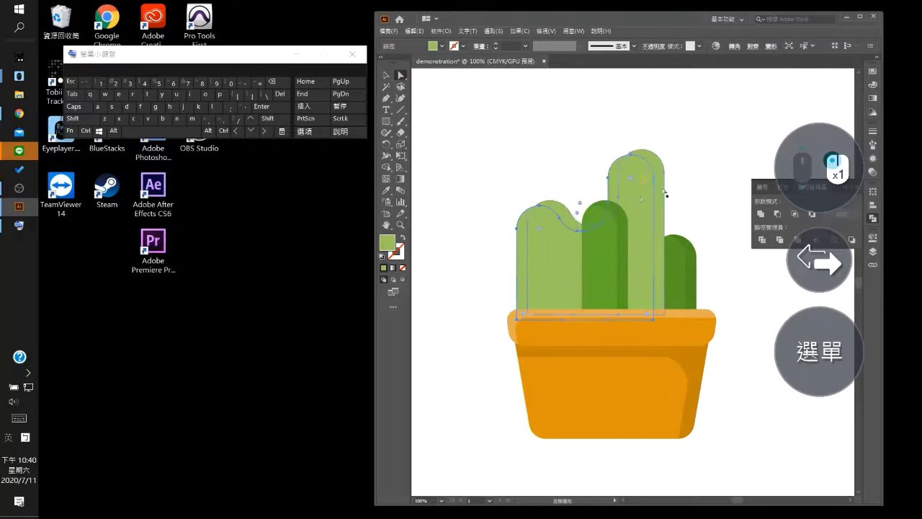
Copy the original light-green double stem and paste a duplicate in place behind it
click(438, 33)
click(613, 90)
click(625, 212)
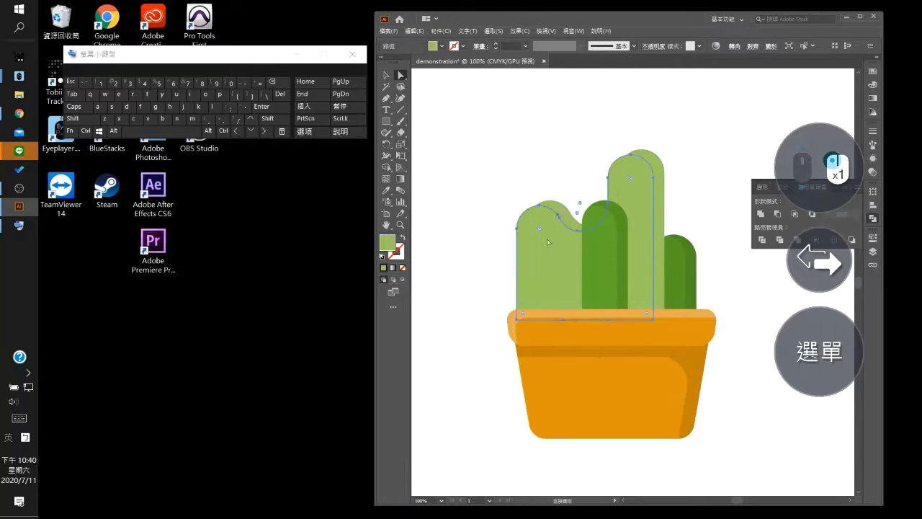
click(663, 173)
click(417, 33)
click(469, 83)
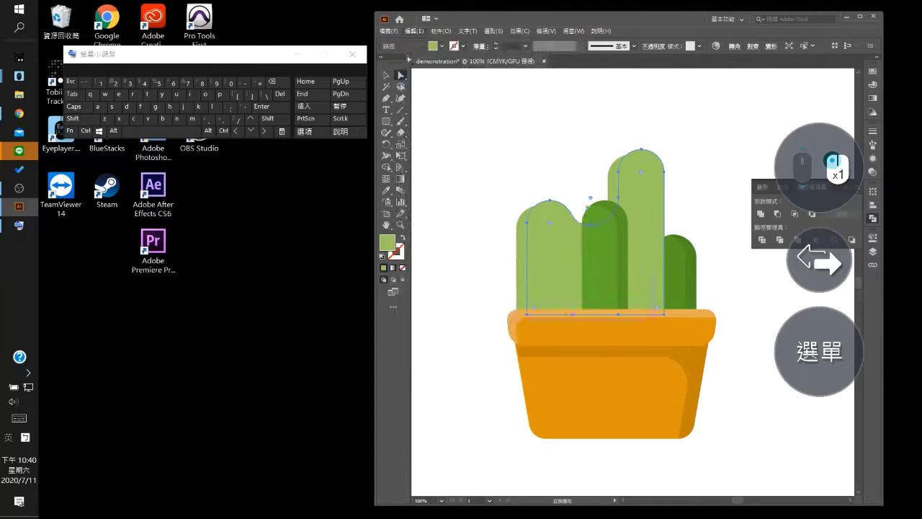
click(416, 33)
click(481, 118)
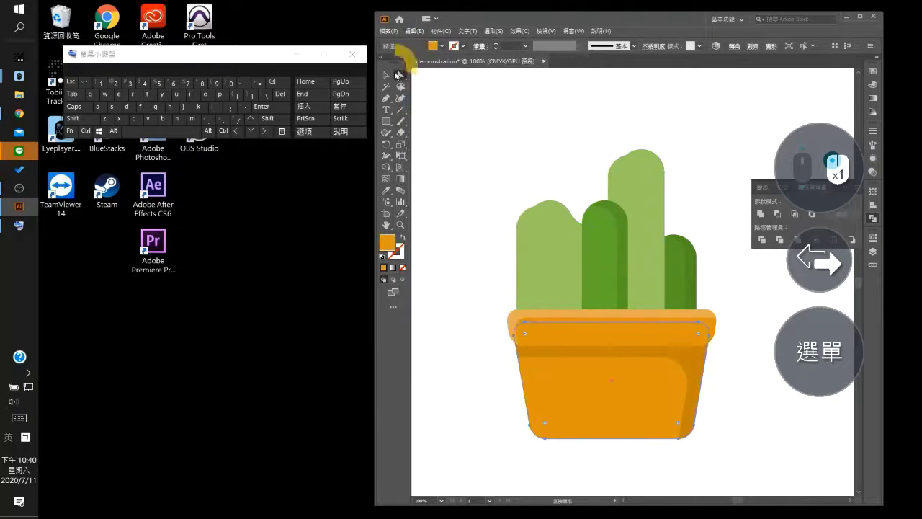
Subtract the shifted light-green copy from the duplicate with Pathfinder, leaving shading strips along the stems' upper and right edges
click(386, 74)
click(276, 121)
click(274, 107)
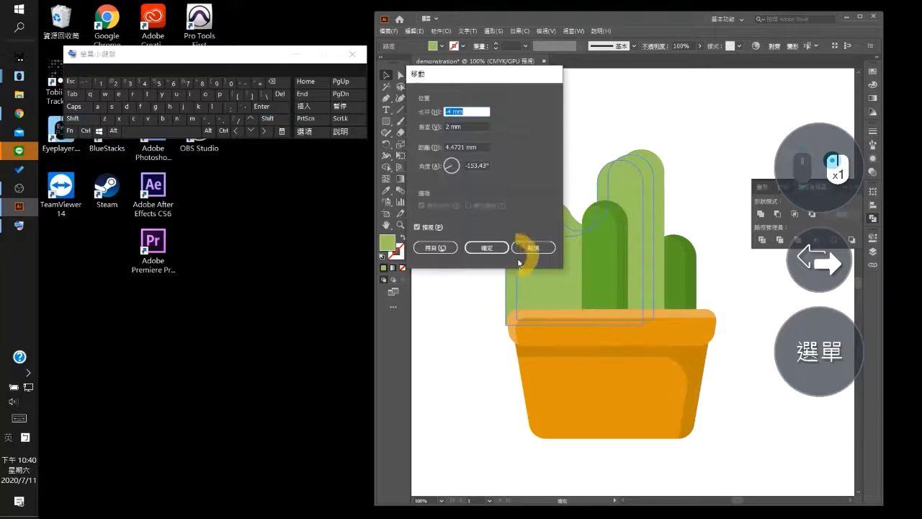
click(533, 247)
click(819, 259)
click(777, 214)
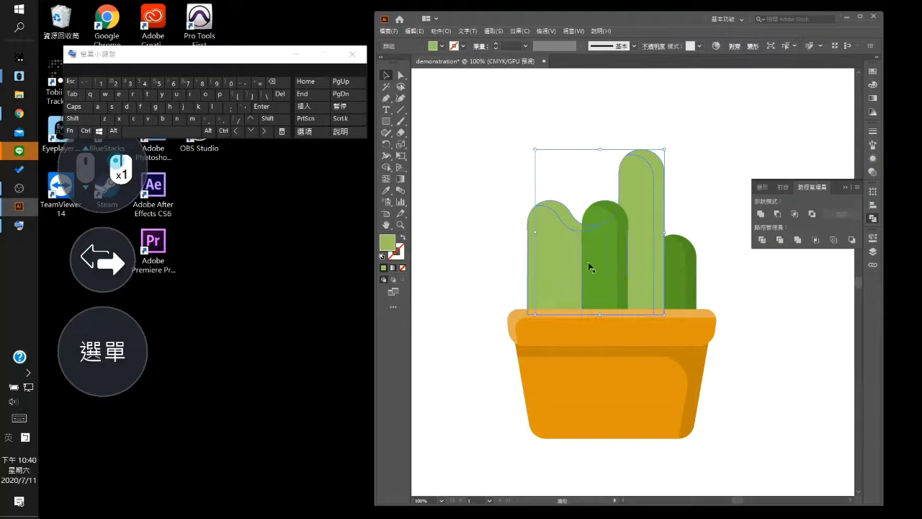
Recolour the light stems' shading strips to a darker olive green with the Color Picker and deselect them
click(387, 191)
click(102, 351)
click(412, 398)
double_click(387, 243)
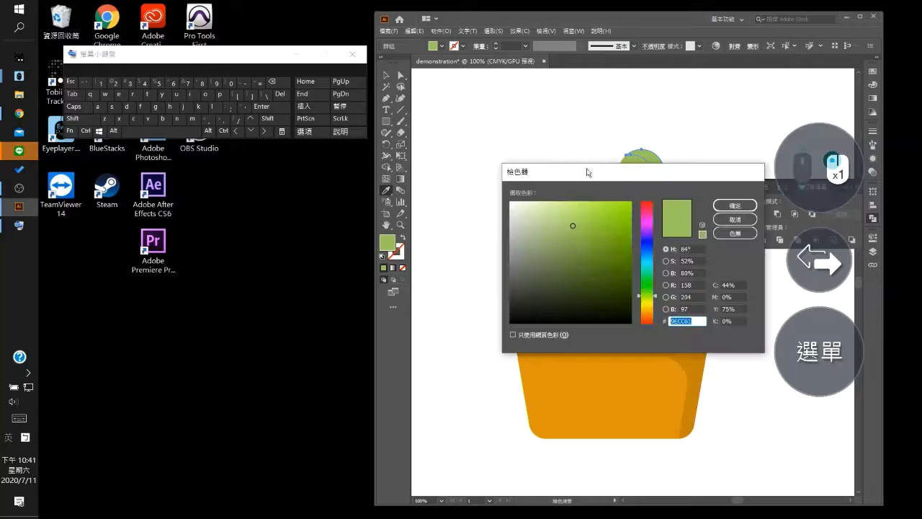
click(734, 205)
click(400, 74)
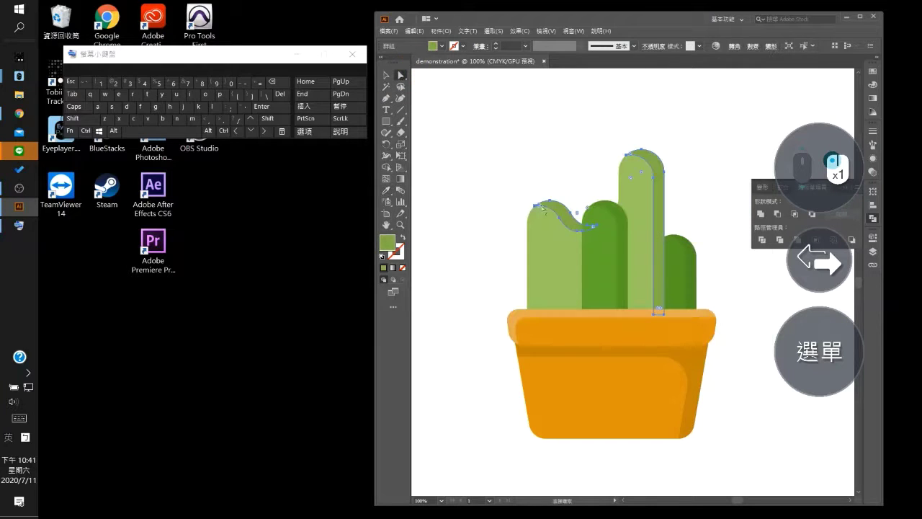
click(560, 181)
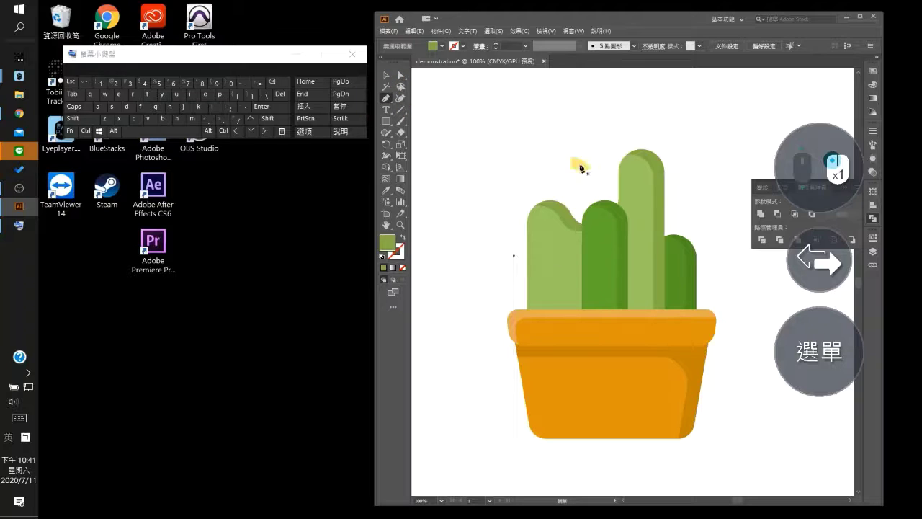
Draw a short diagonal line on the left stem with the Pen tool, with no fill and the olive shading green as stroke
click(535, 239)
click(542, 244)
click(400, 75)
click(404, 239)
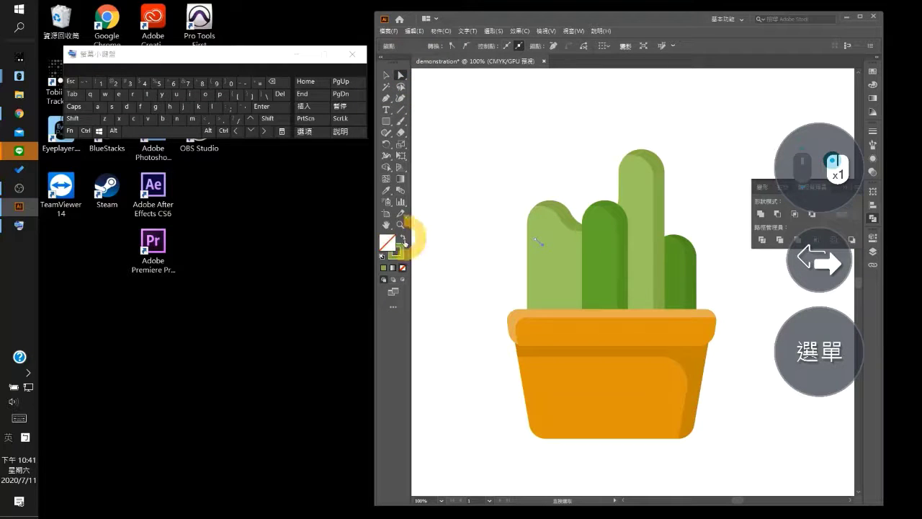
click(397, 253)
click(386, 189)
click(561, 211)
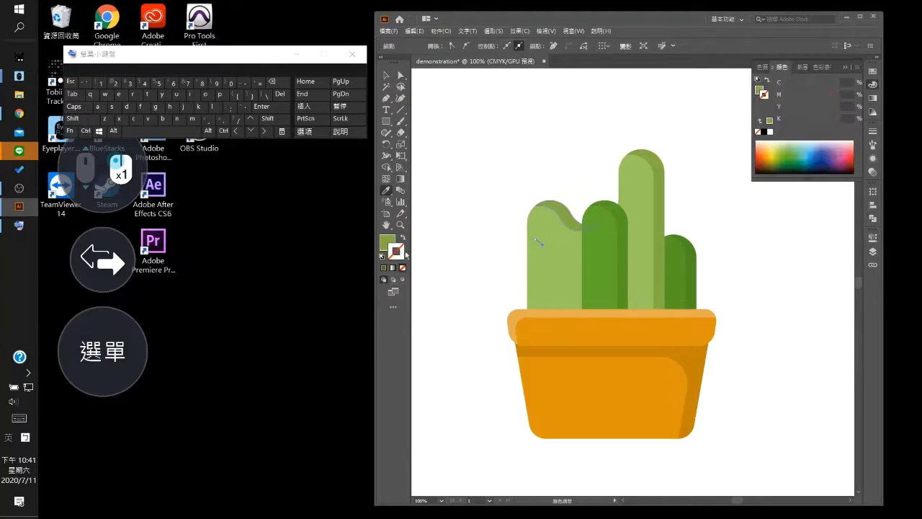
click(403, 237)
Set the short line's stroke to round caps and a weight of 5 pt
click(873, 131)
click(792, 159)
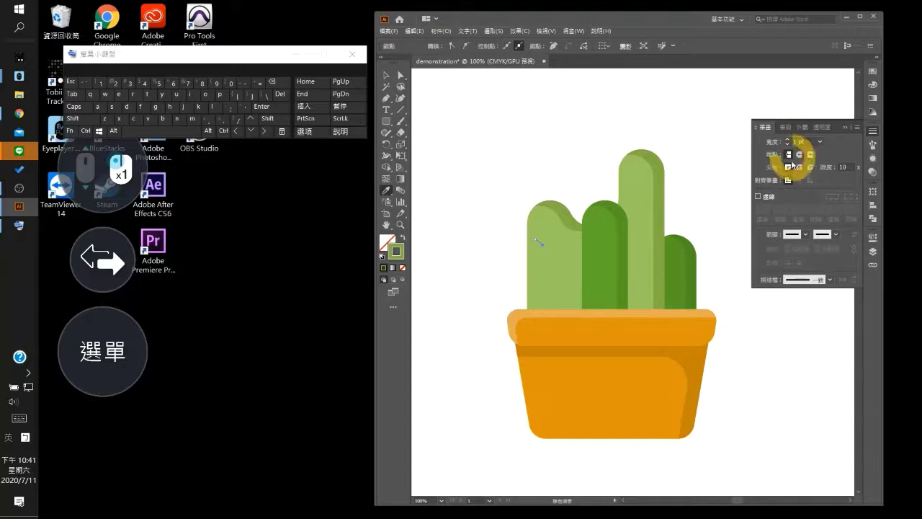
click(799, 155)
click(788, 139)
click(788, 139)
click(788, 139)
click(788, 139)
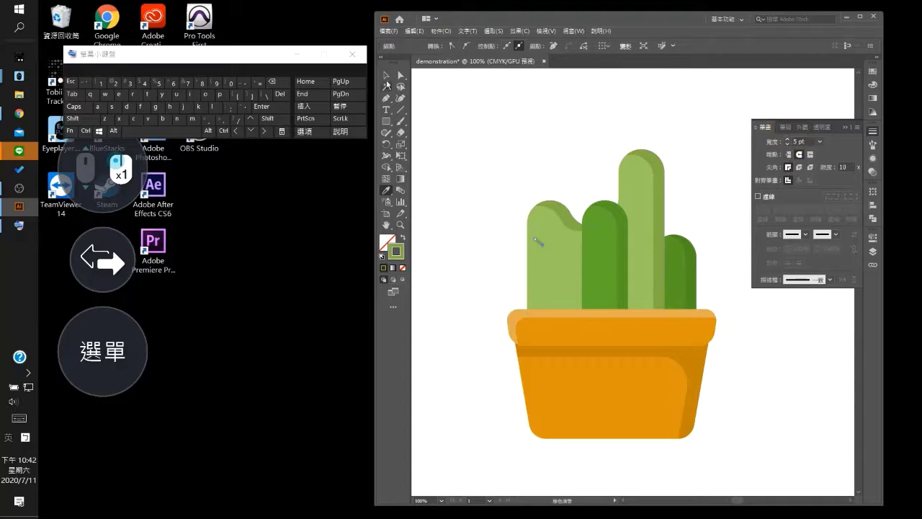
Nudge the short line's end points slightly to adjust its position on the left stem
click(401, 75)
click(540, 247)
click(536, 240)
click(275, 119)
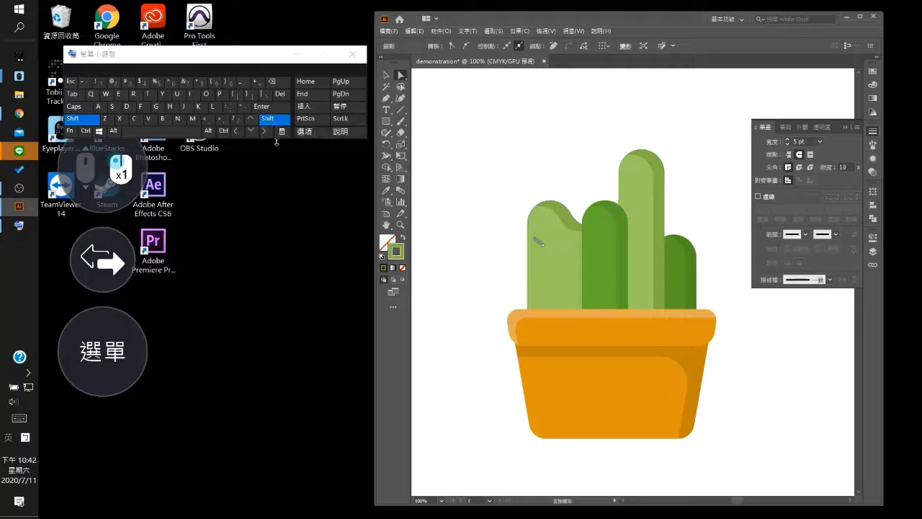
click(280, 123)
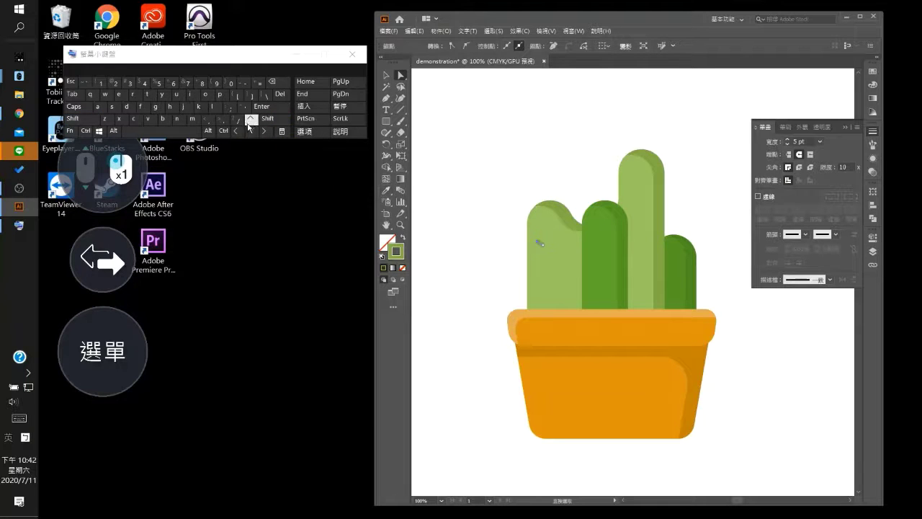
click(567, 201)
Group all the cactus stems with their shading strips, leaving out the short line, and lock the group
key(v)
click(540, 249)
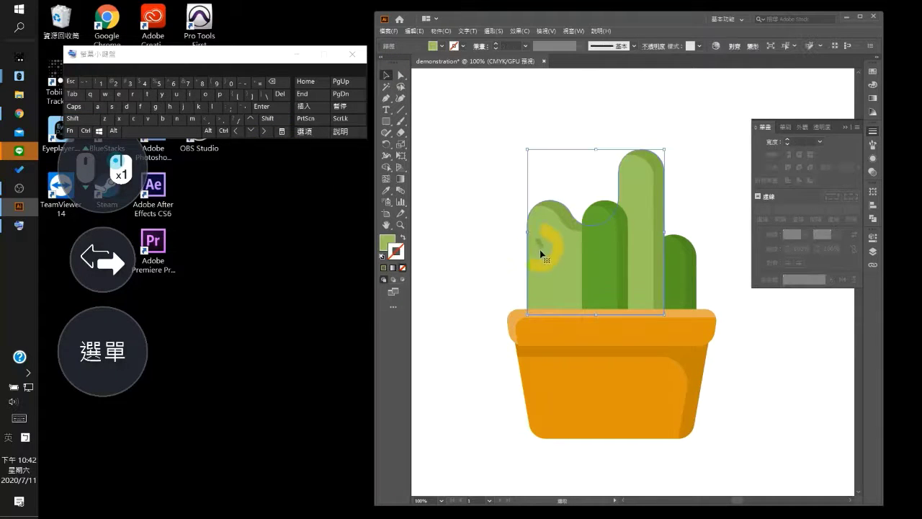
click(593, 202)
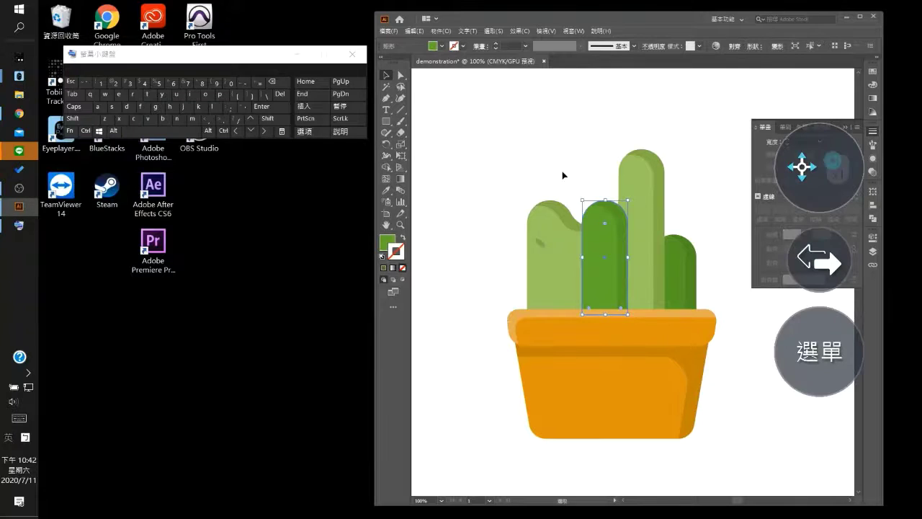
key(ctrl+a)
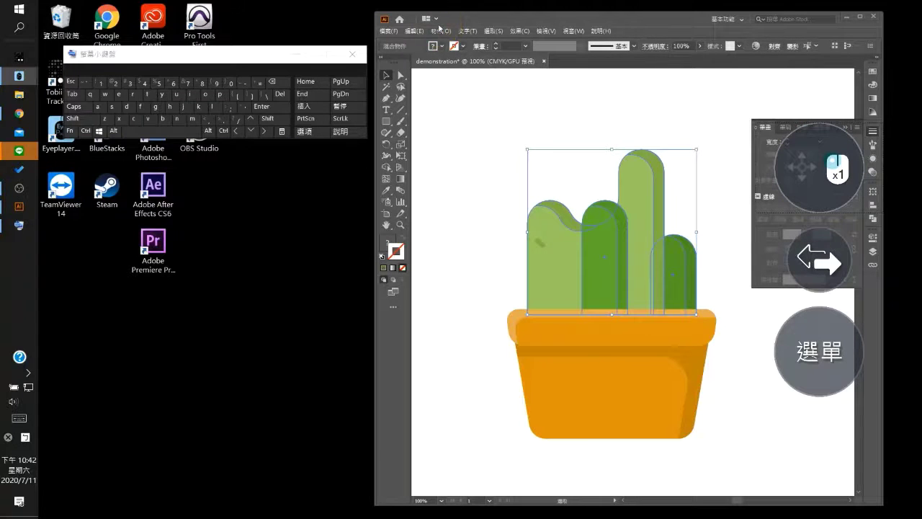
click(439, 30)
click(490, 101)
click(440, 31)
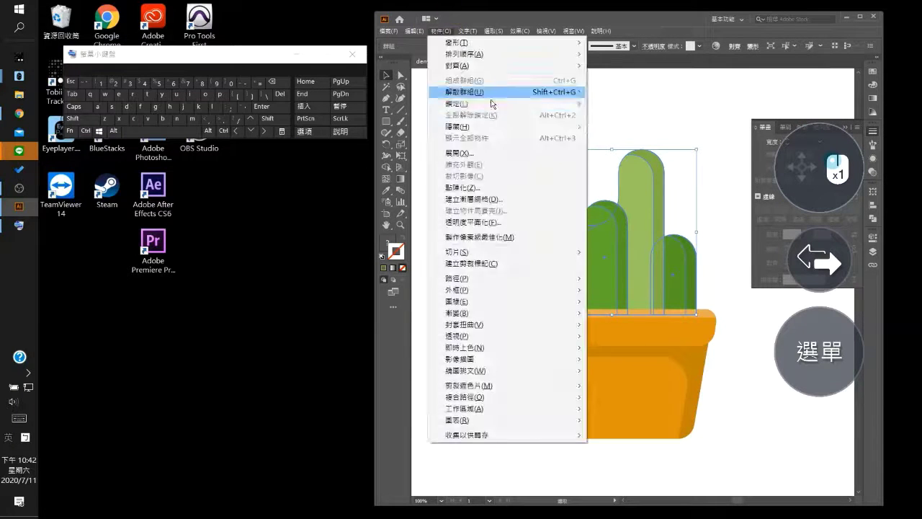
mouse_move(569, 104)
click(605, 104)
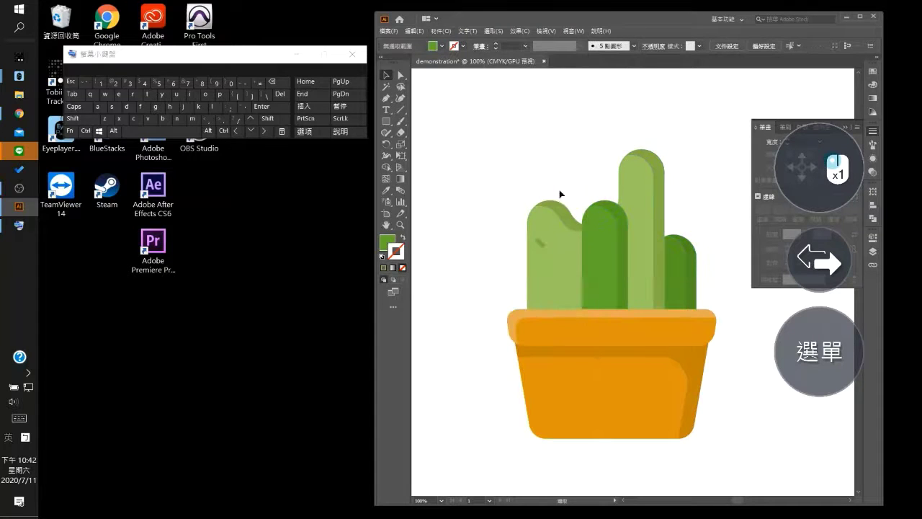
Start a Transform effect with preview on the short line on the left stem and increase its horizontal move
click(727, 46)
click(566, 355)
click(541, 241)
click(414, 33)
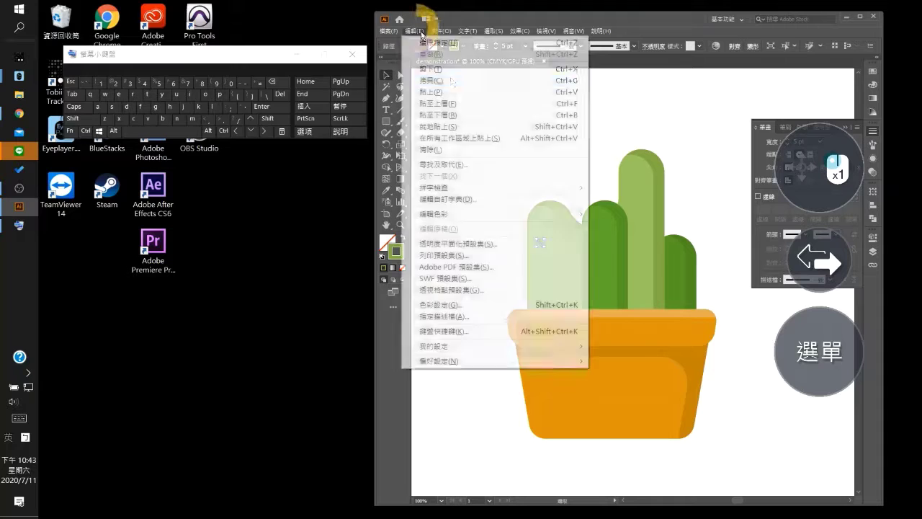
click(519, 31)
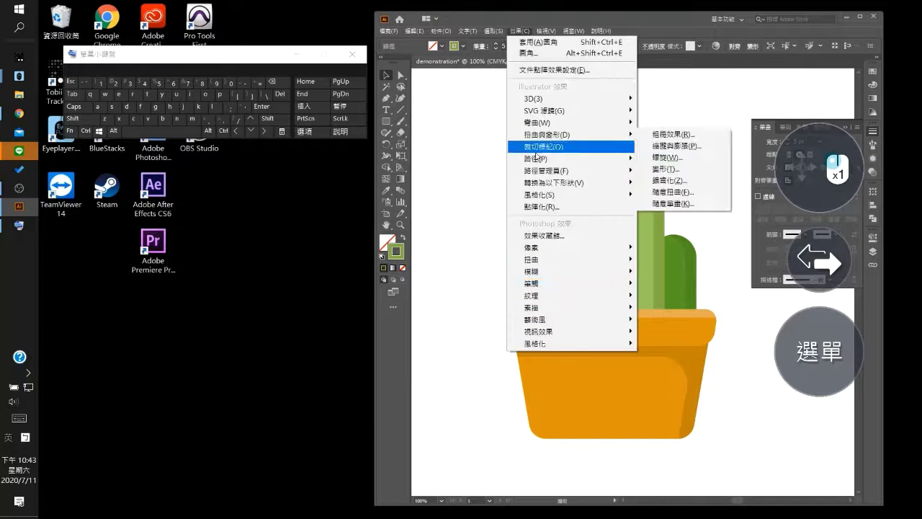
mouse_move(537, 137)
click(670, 171)
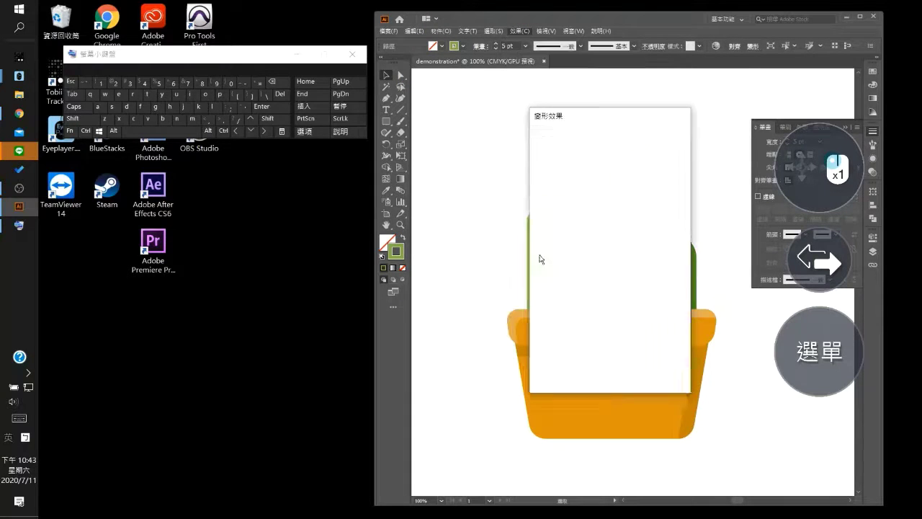
drag(558, 116, 405, 18)
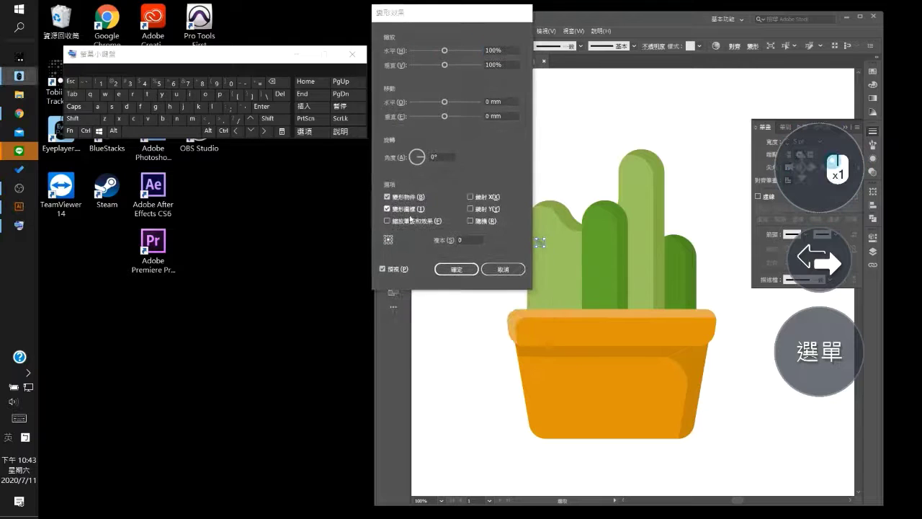
drag(446, 101, 451, 101)
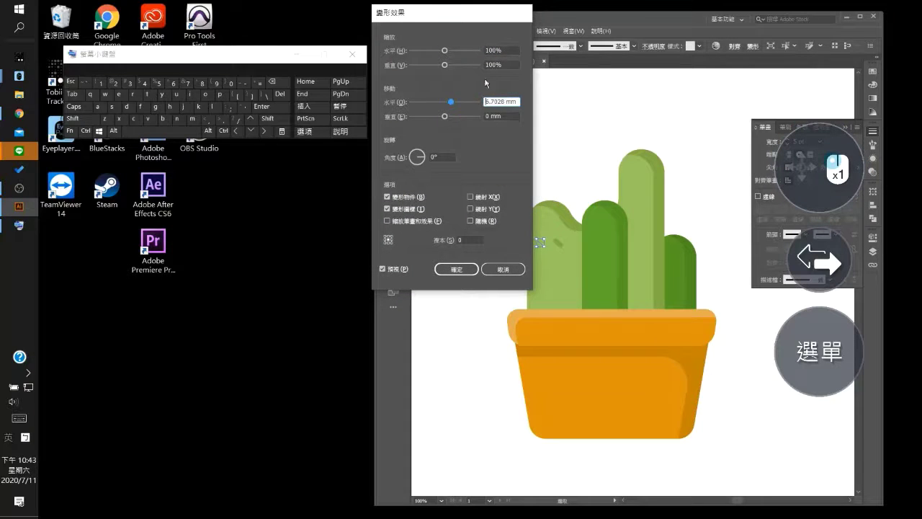
click(481, 222)
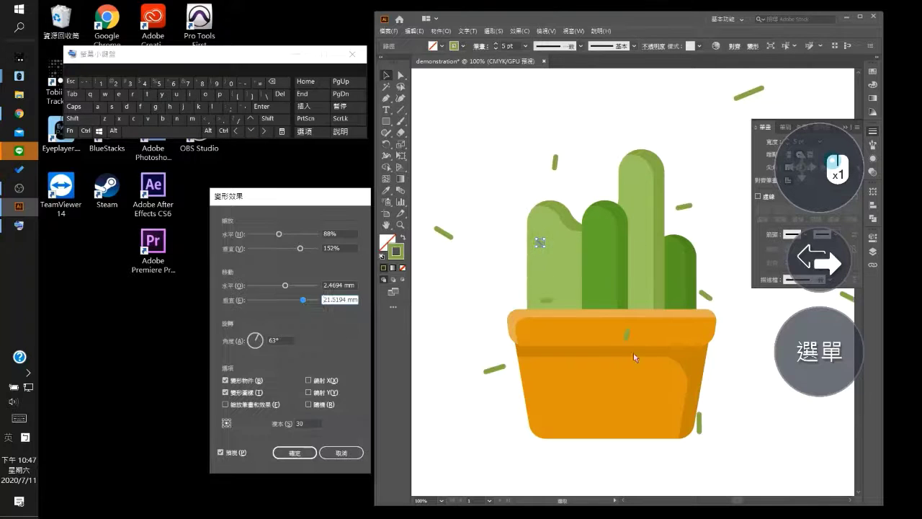
Adjust the vertical move of the short line's Transform effect to 19.05 mm and apply the effect
drag(297, 302, 308, 307)
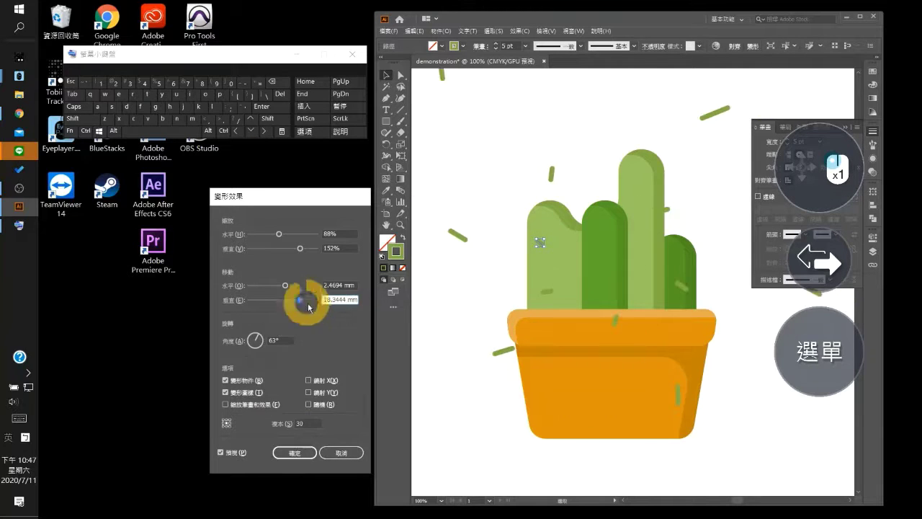
click(300, 301)
click(292, 299)
click(301, 301)
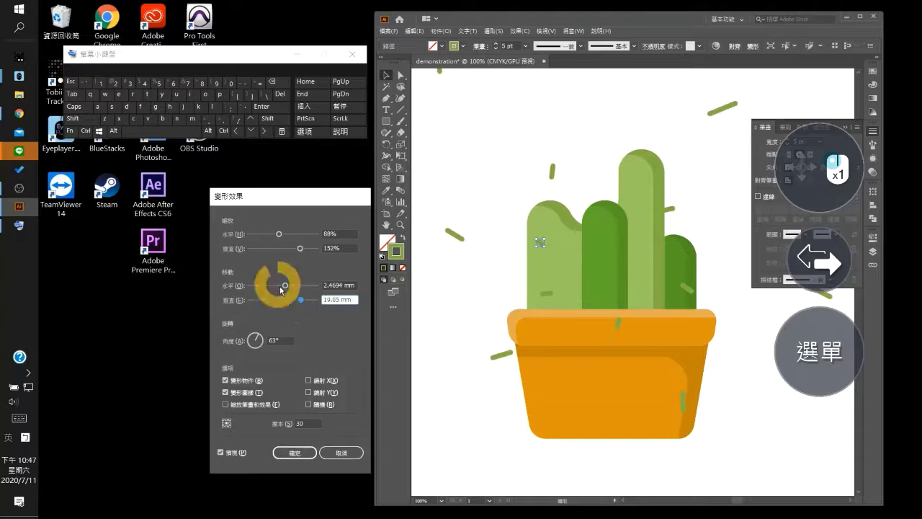
click(295, 451)
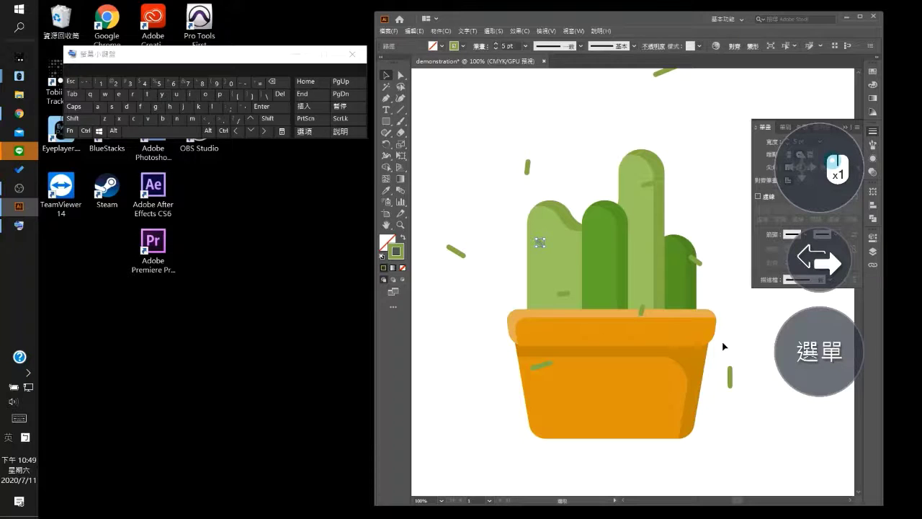
click(28, 57)
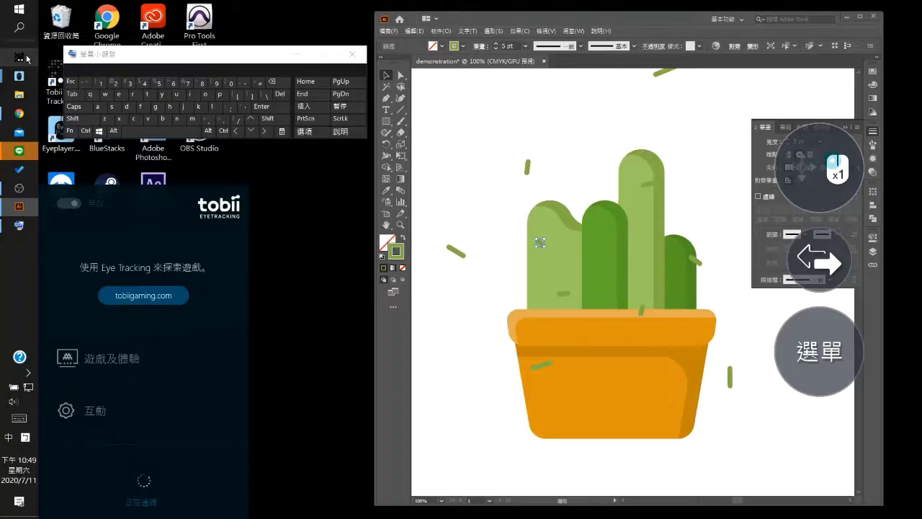
click(819, 351)
click(462, 258)
click(819, 352)
click(428, 226)
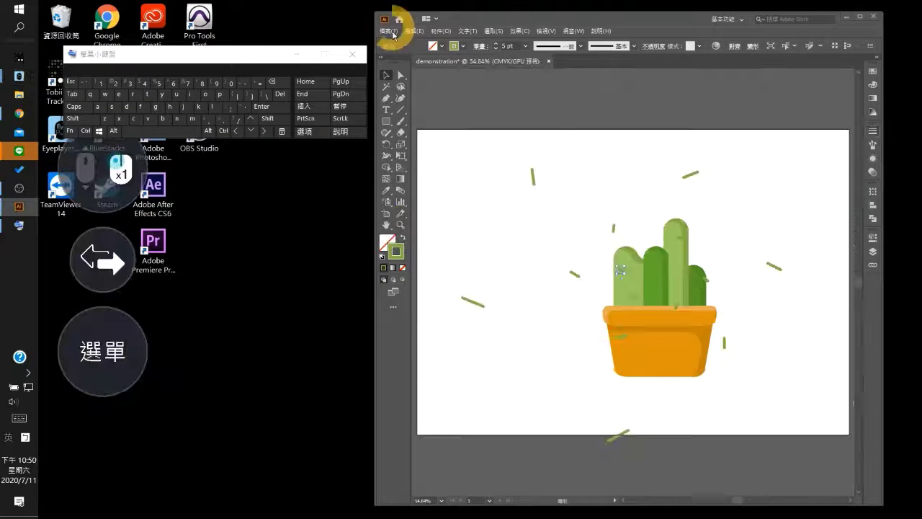
Save the document to the desktop as demonstration.ai in Adobe Illustrator format
click(391, 31)
click(426, 115)
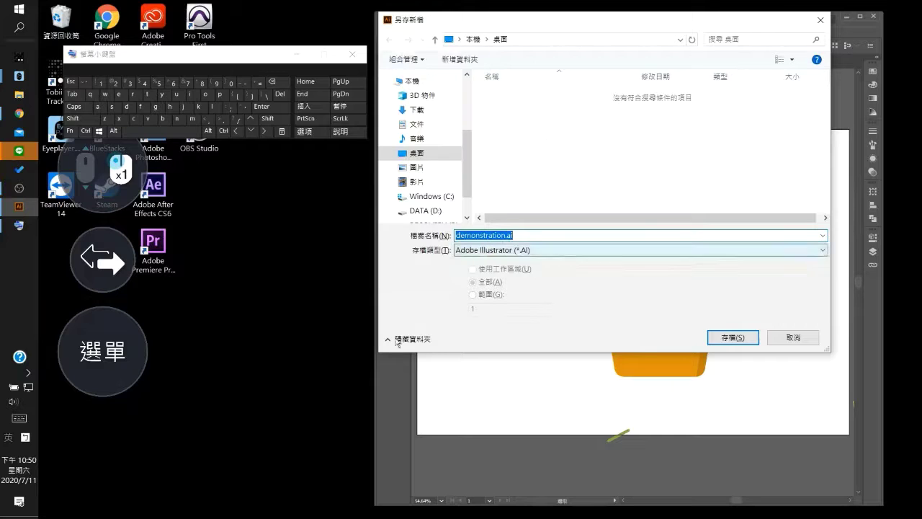
click(732, 337)
click(659, 401)
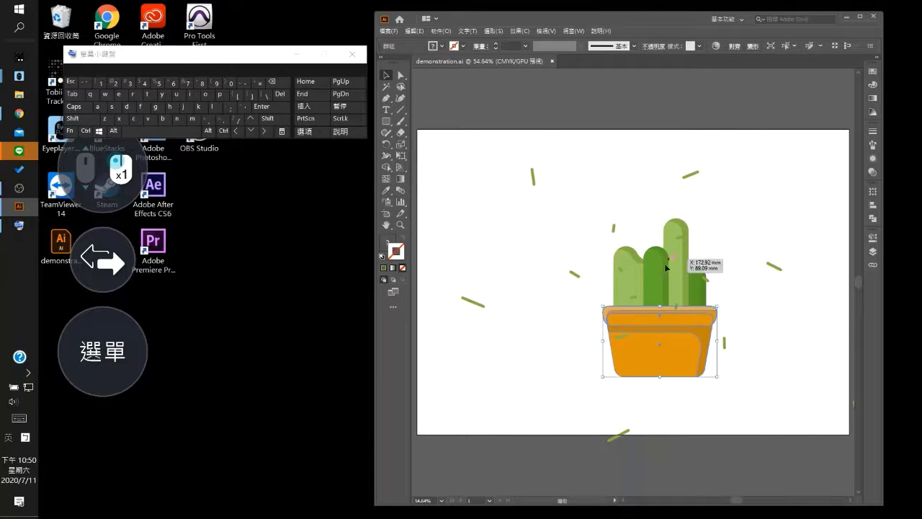
Unlock all the locked objects in the document
click(650, 281)
click(440, 30)
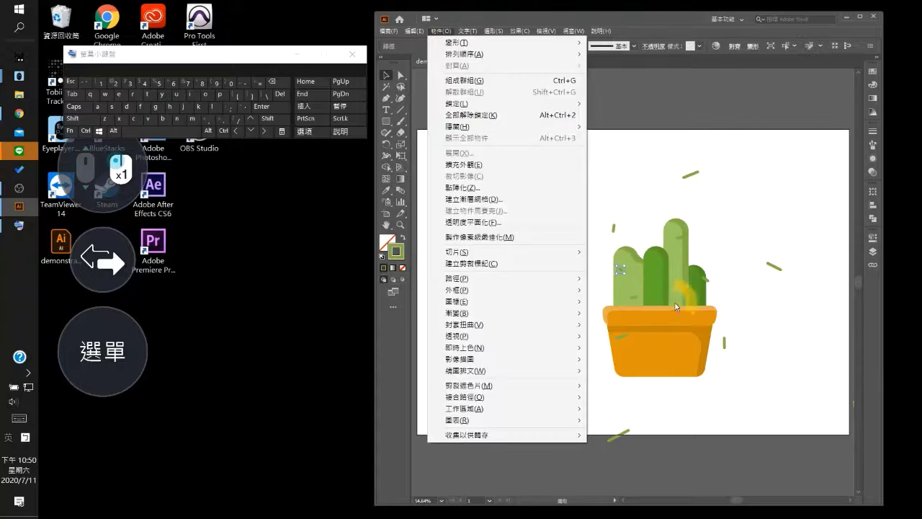
click(440, 31)
Paste a copy of the stem group in place in front and unite it into a single silhouette
click(639, 235)
click(414, 31)
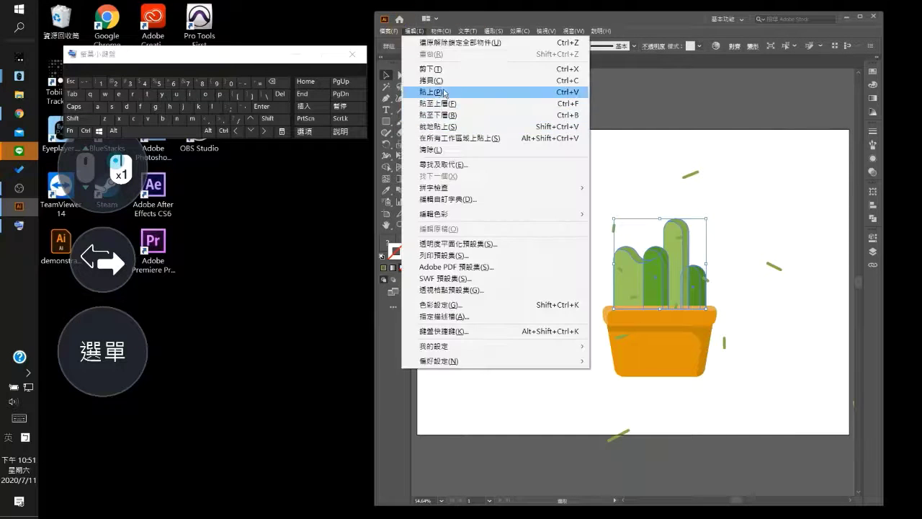
click(445, 93)
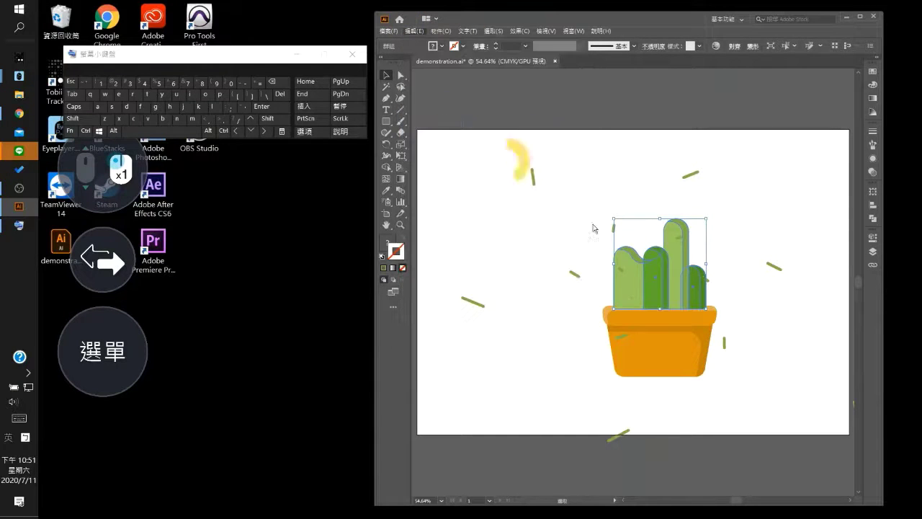
click(872, 216)
click(761, 214)
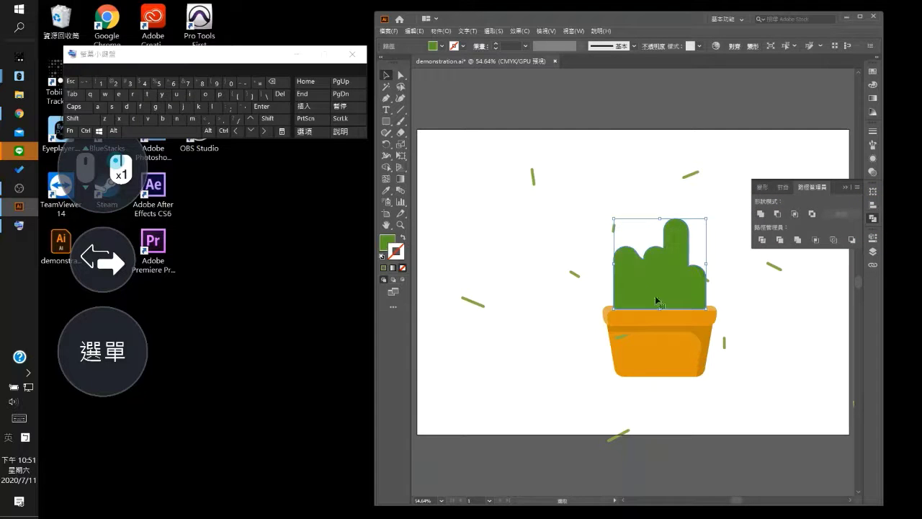
Remove the united stem silhouette's fill and use it as a clipping mask for the scattered spine marks
click(405, 238)
click(268, 119)
shift+click(621, 270)
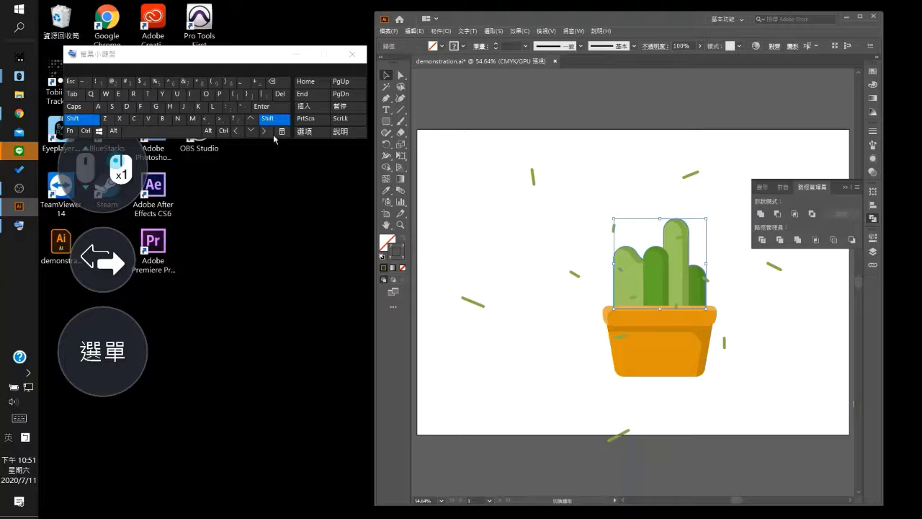
click(224, 131)
click(189, 81)
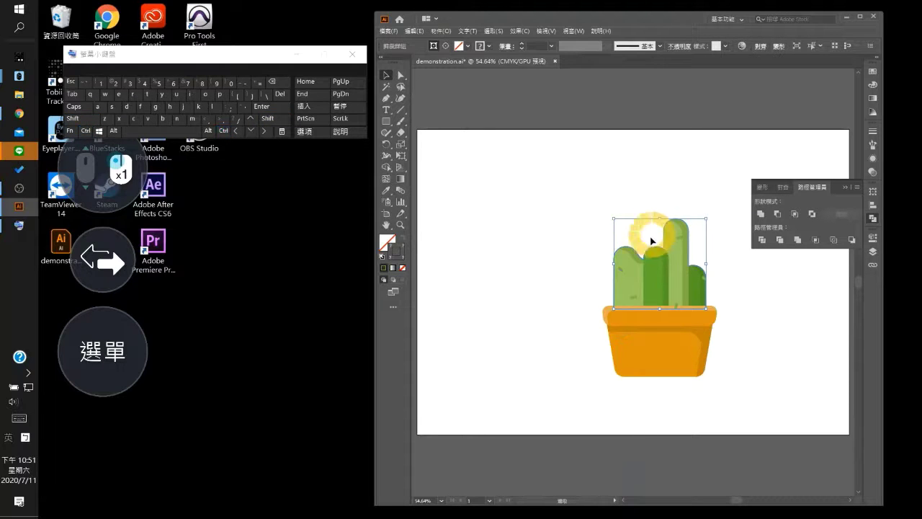
click(713, 412)
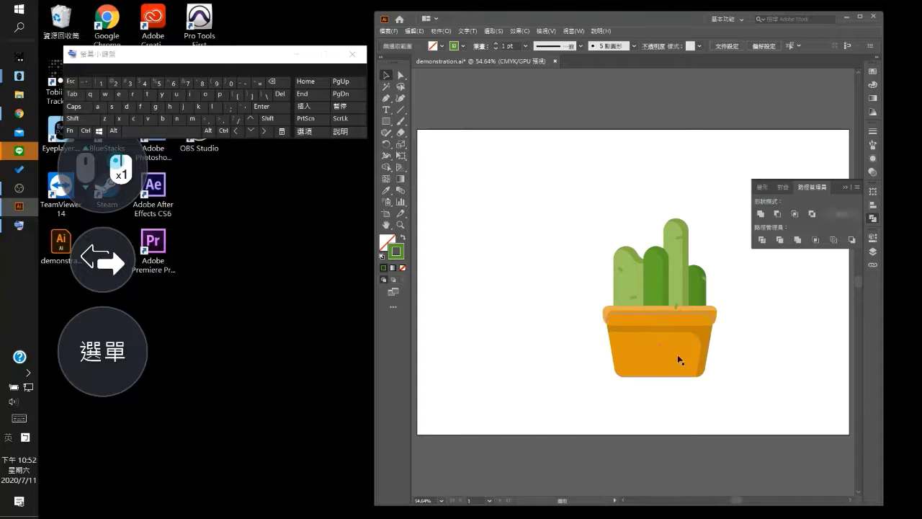
click(400, 225)
click(452, 275)
click(815, 334)
click(733, 249)
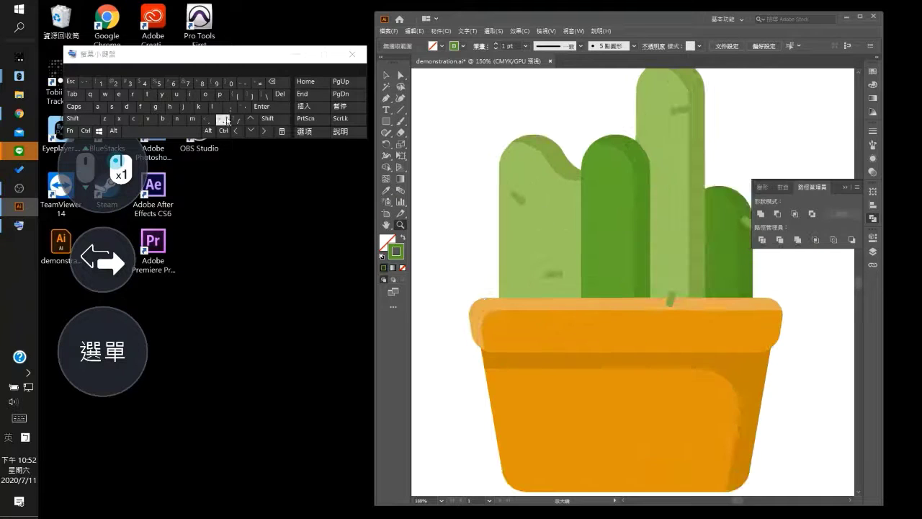
click(245, 82)
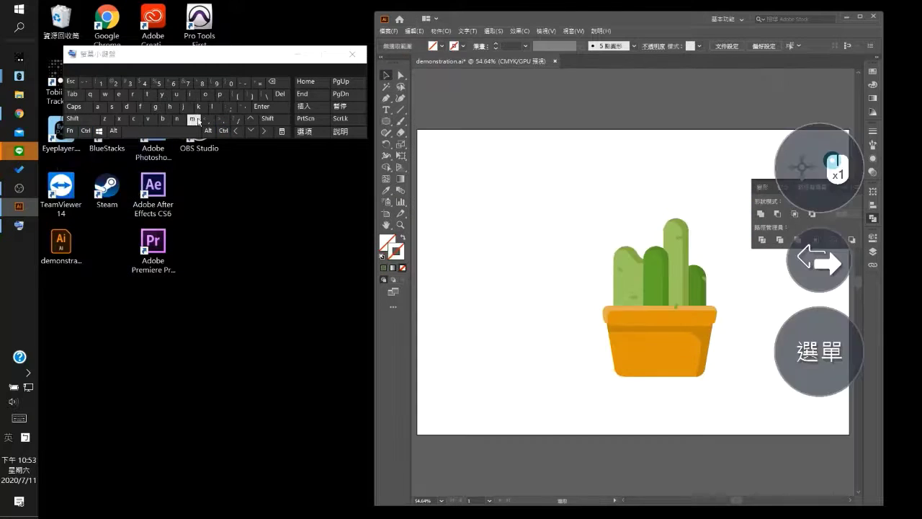
Draw a rectangle about 99 by 67 mm that overlaps the pot's lower part and extends below the artboard
click(193, 119)
click(819, 260)
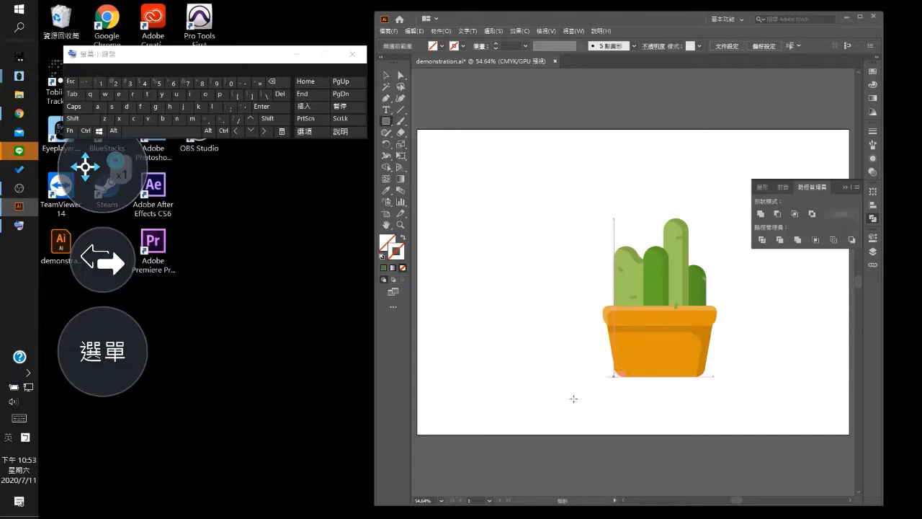
drag(618, 358, 762, 455)
Align the rectangle's left edge with the pot's bottom-left anchor point by setting its X position to 141.911 mm
click(401, 74)
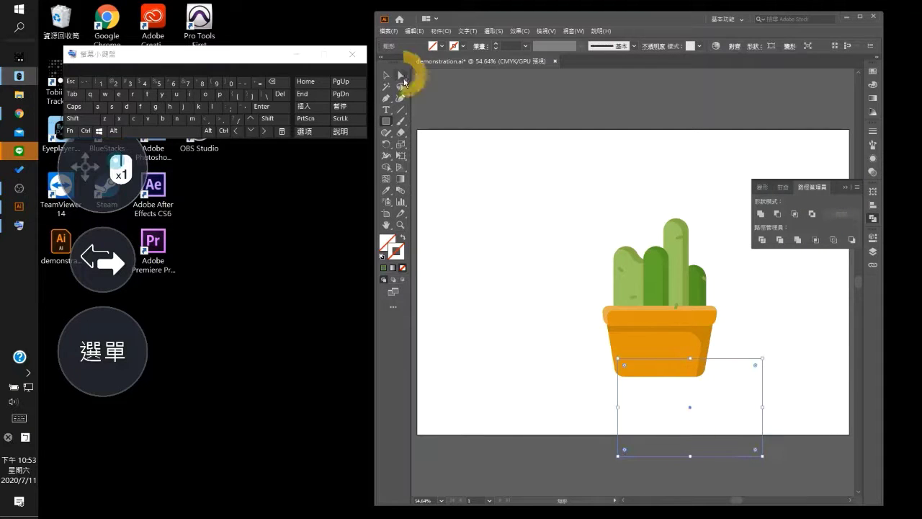
click(624, 369)
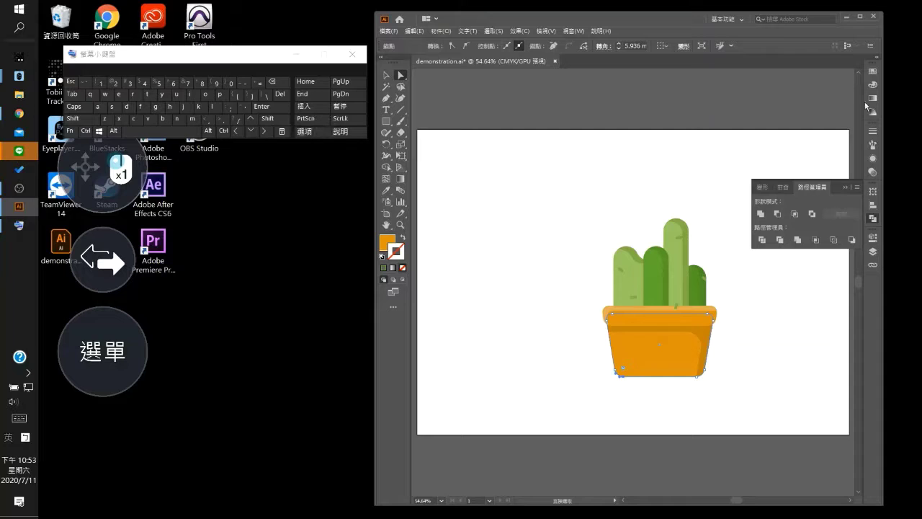
click(872, 191)
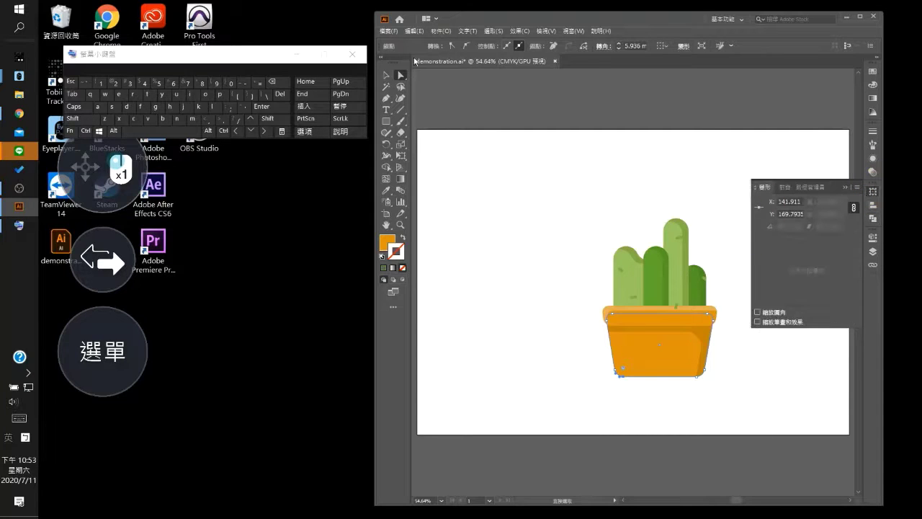
click(386, 75)
click(632, 379)
click(618, 385)
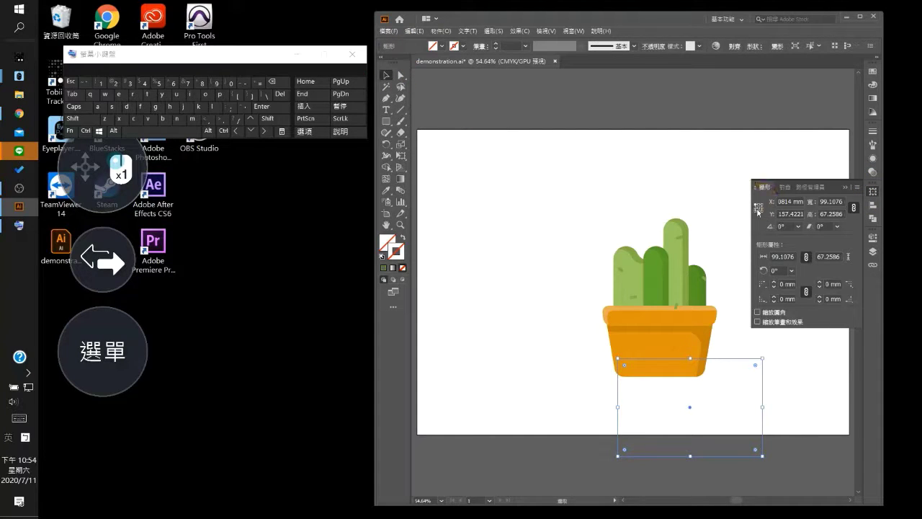
click(785, 201)
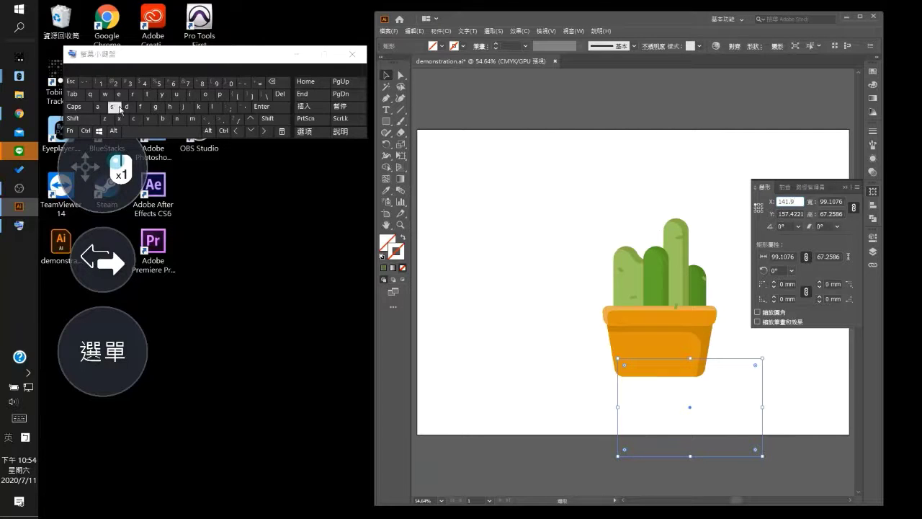
click(278, 108)
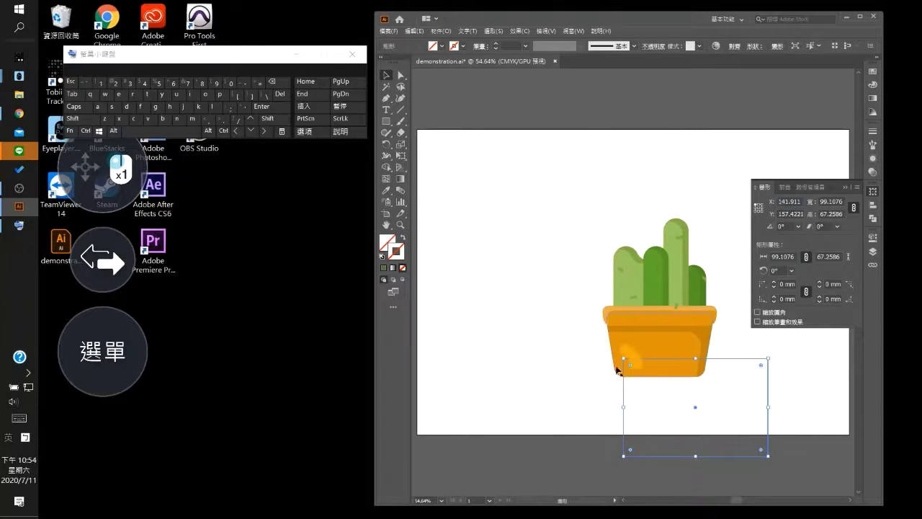
Copy the X position of the pot's bottom-right anchor point
click(401, 75)
click(677, 378)
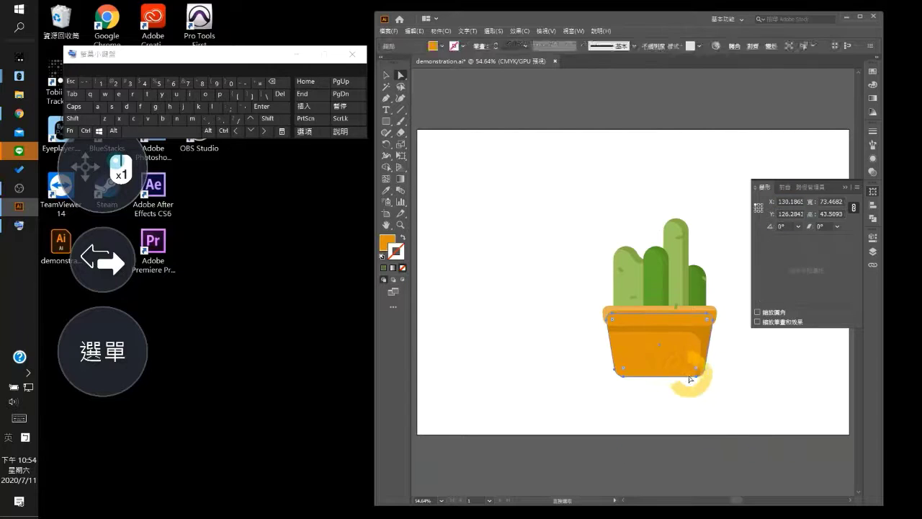
click(694, 375)
click(775, 202)
key(ctrl+c)
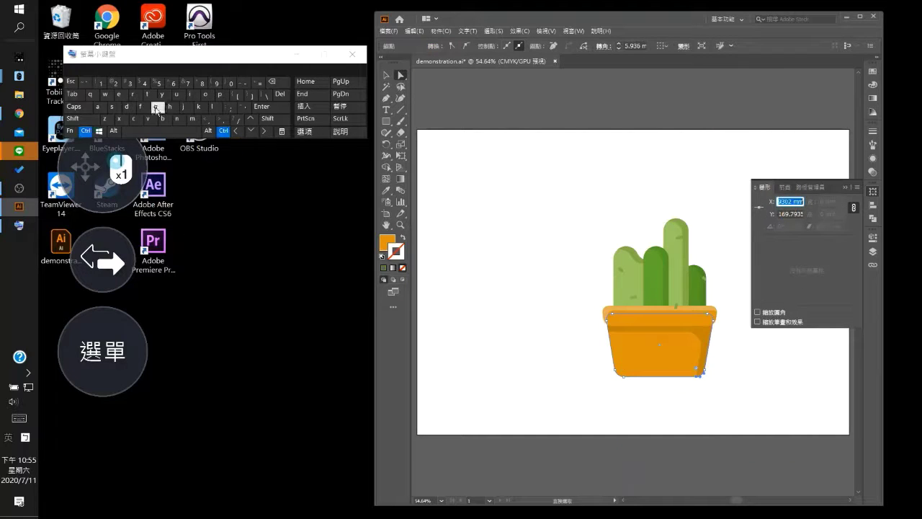
Fill the rectangle below the pot with a light grey swatch
click(386, 75)
click(624, 358)
click(442, 46)
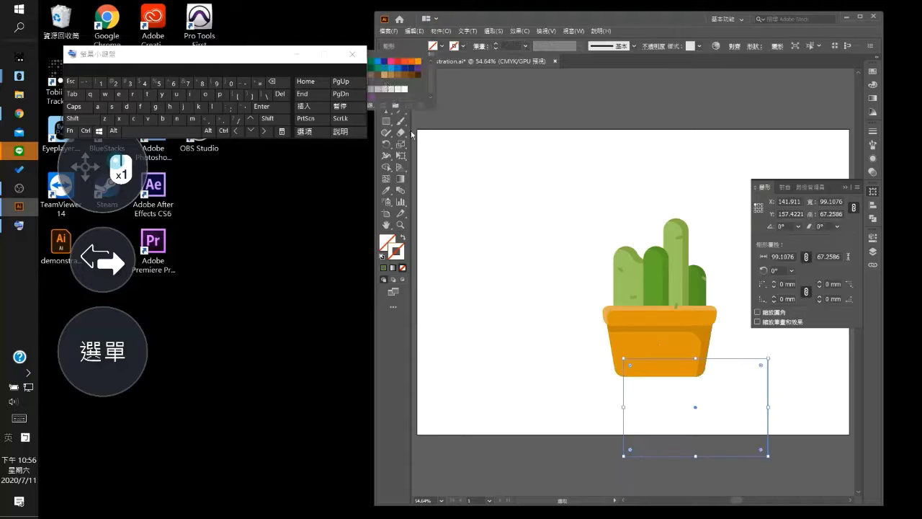
click(379, 90)
key(Escape)
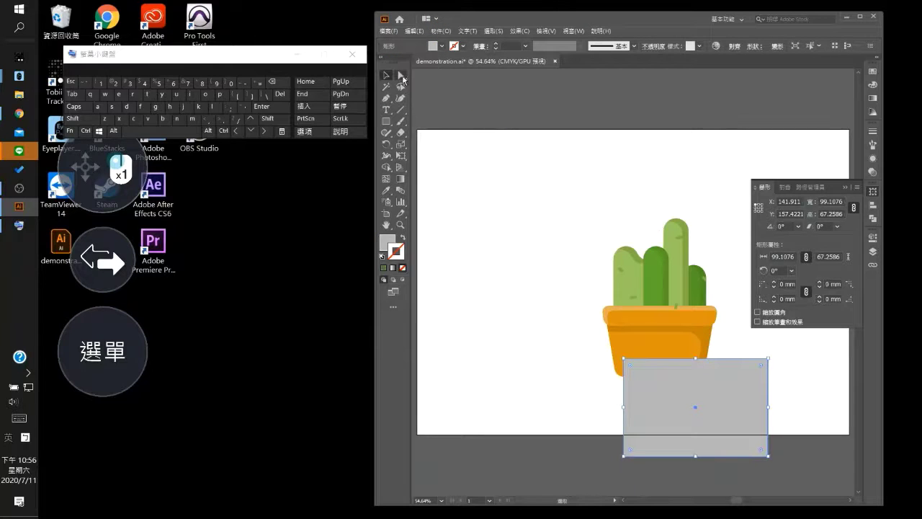
Align the grey rectangle's two right corner anchors with the pot's bottom-right anchor by setting each X position to 191.9302 mm
key(a)
click(768, 358)
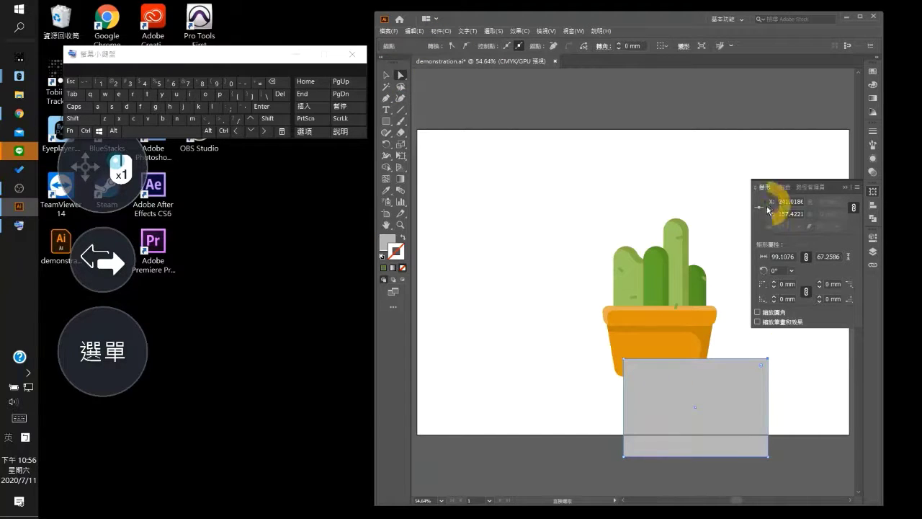
click(149, 118)
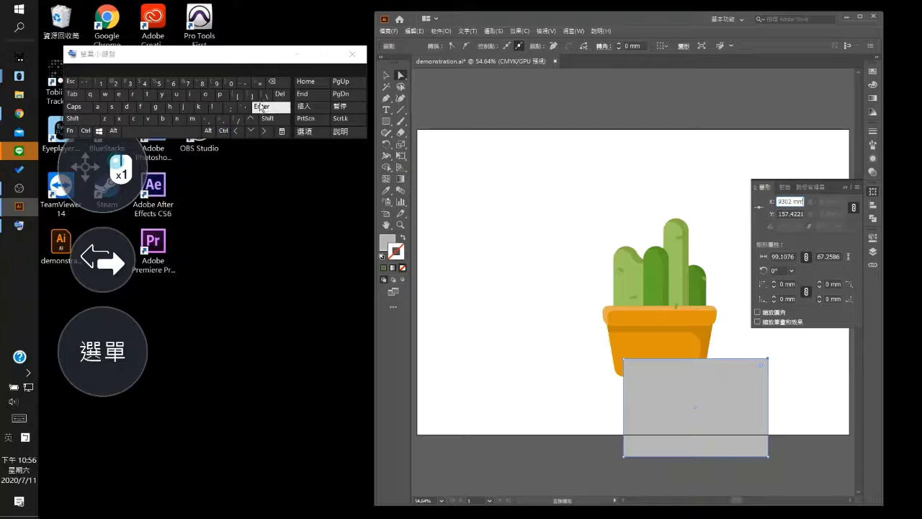
click(264, 106)
click(764, 454)
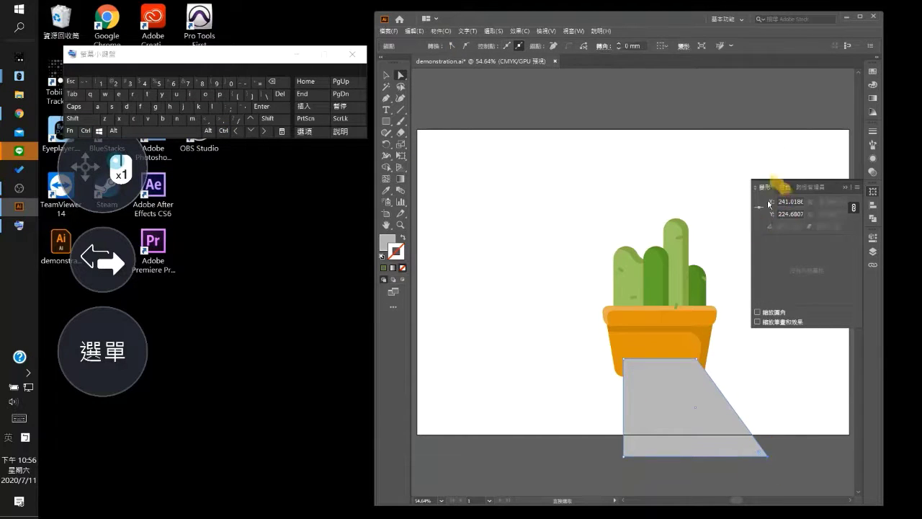
click(148, 119)
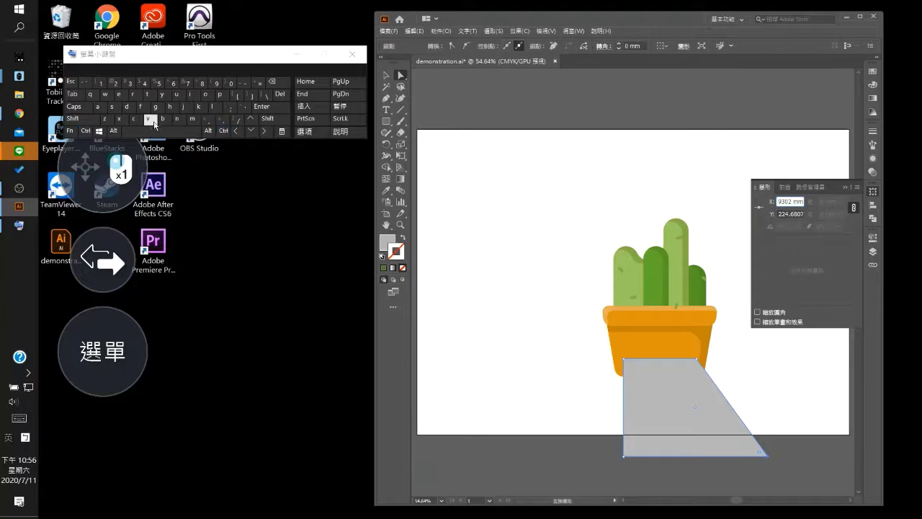
click(267, 107)
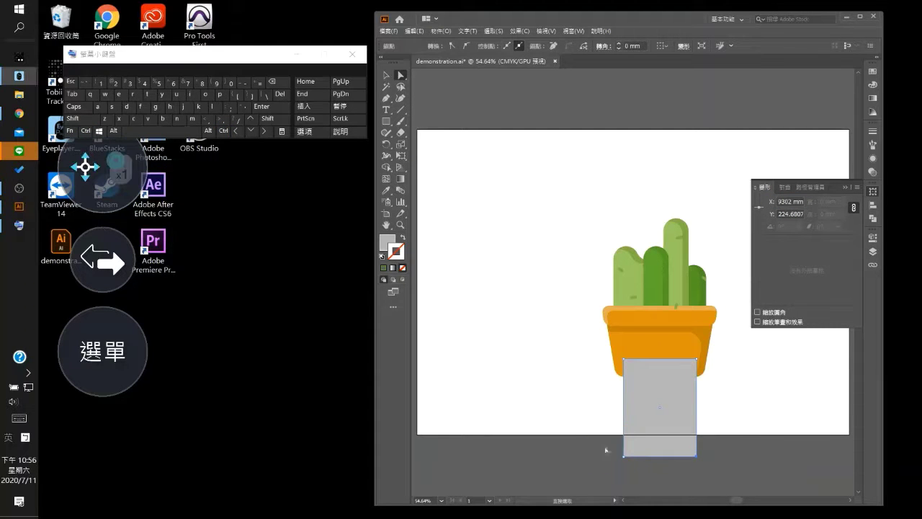
Slant the grey shape by moving its two bottom anchors 80 mm horizontally to the right
click(660, 408)
click(102, 350)
click(411, 399)
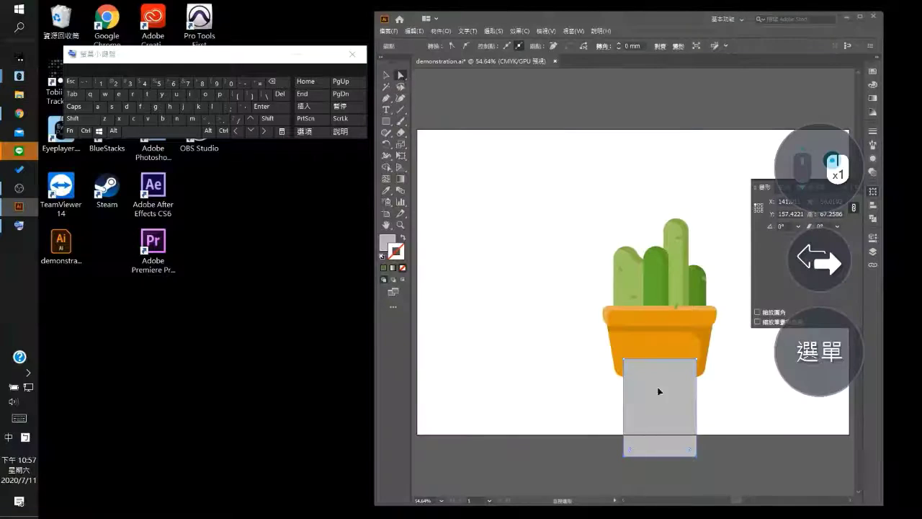
double_click(401, 75)
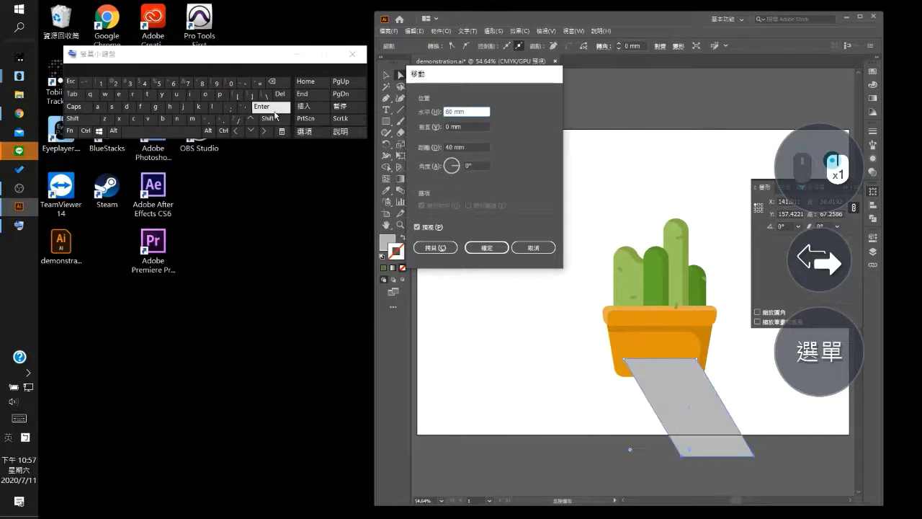
click(275, 114)
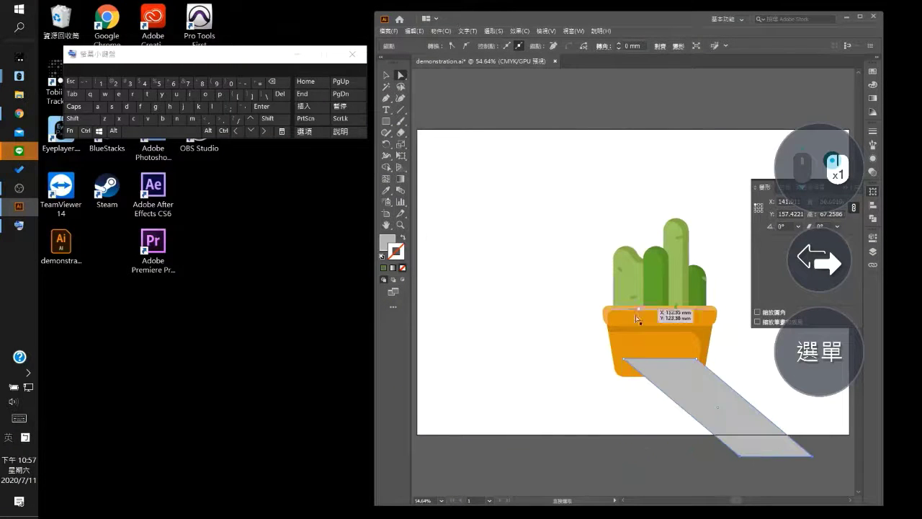
Copy the Y position of the pot's bottom anchor and set the slanted grey shape's Y position to 169.7935 mm
click(613, 369)
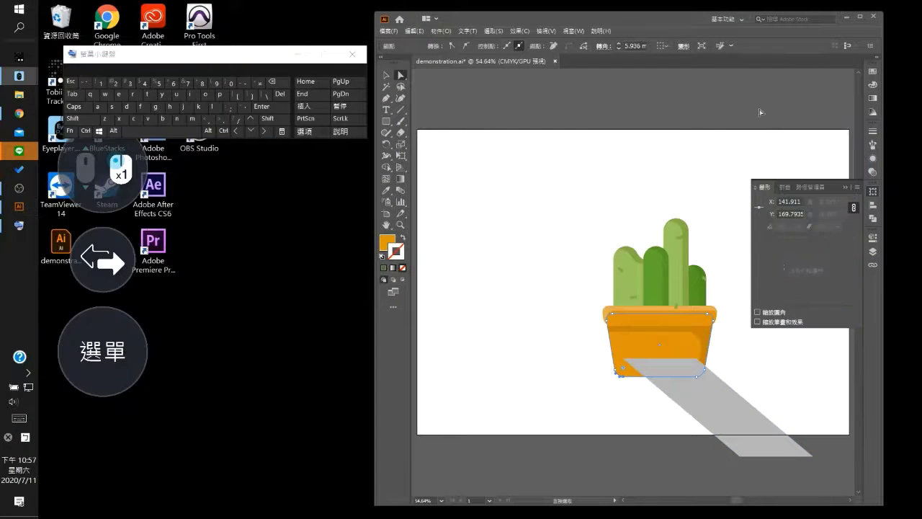
click(623, 379)
click(621, 376)
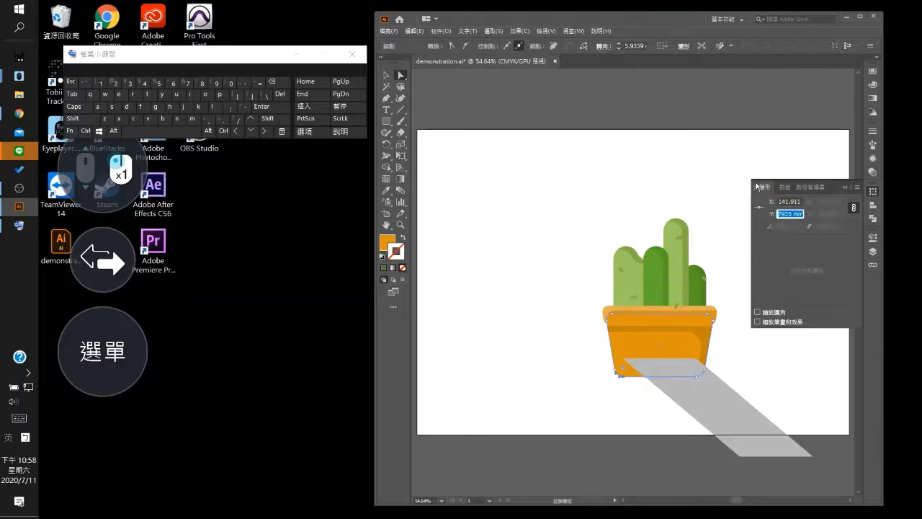
click(657, 367)
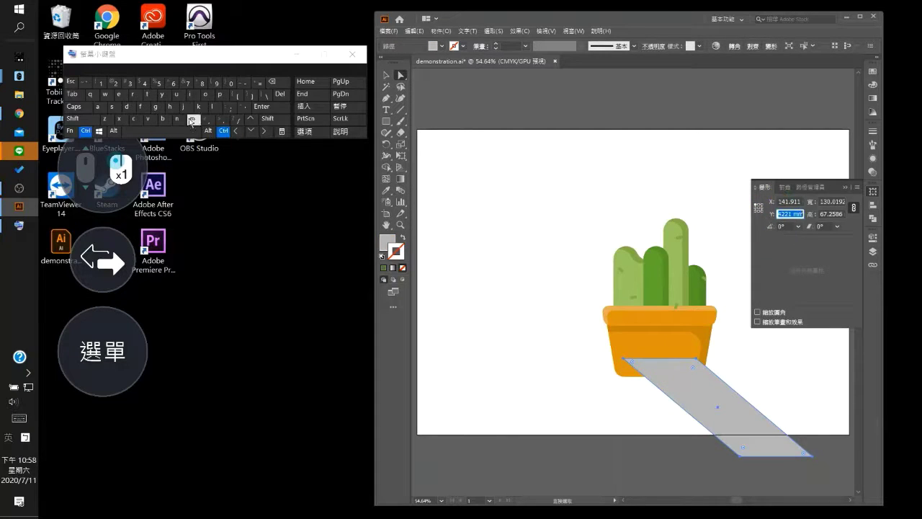
click(147, 119)
click(261, 107)
click(621, 390)
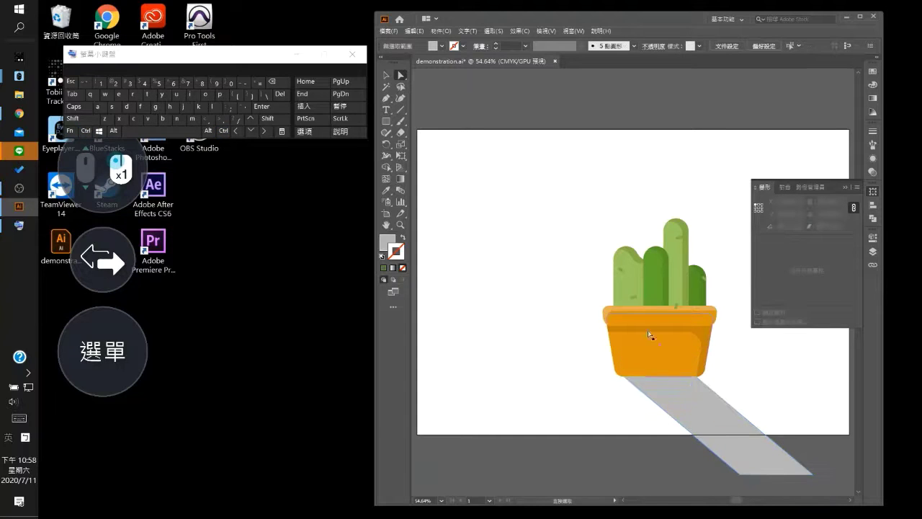
Select only the grey shape's top-right anchor at the pot's base and move it a few millimetres horizontally to the right
click(699, 376)
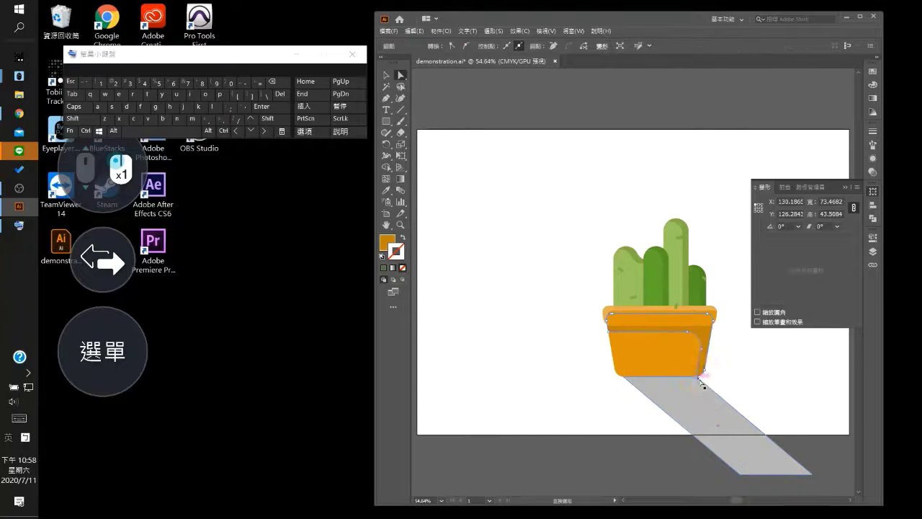
click(697, 377)
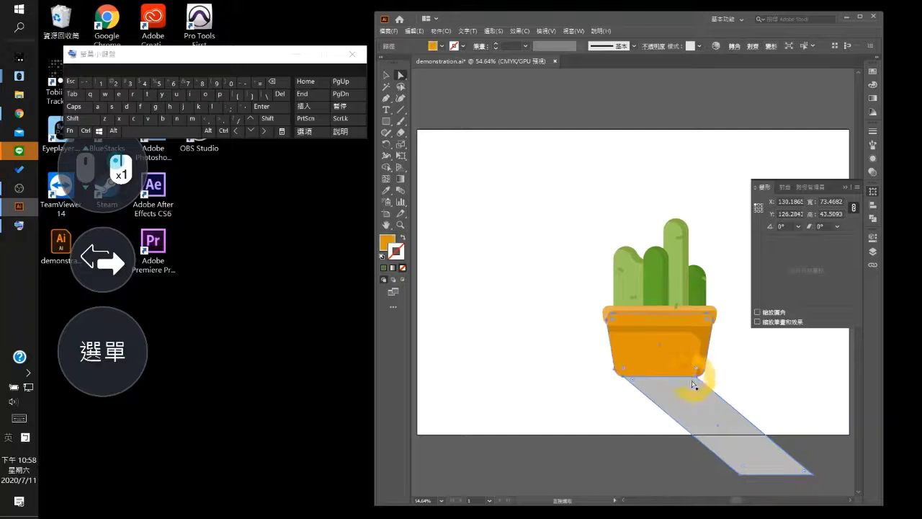
click(279, 124)
click(533, 247)
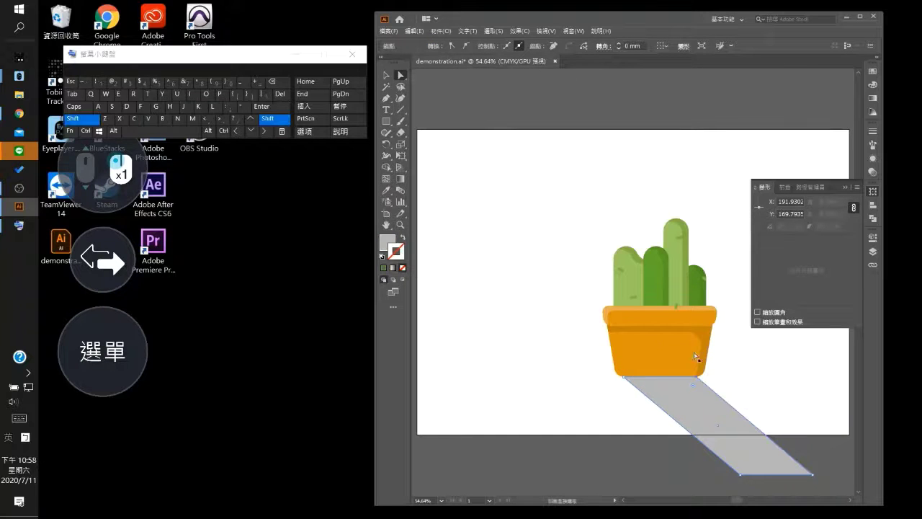
click(271, 116)
click(102, 352)
click(425, 401)
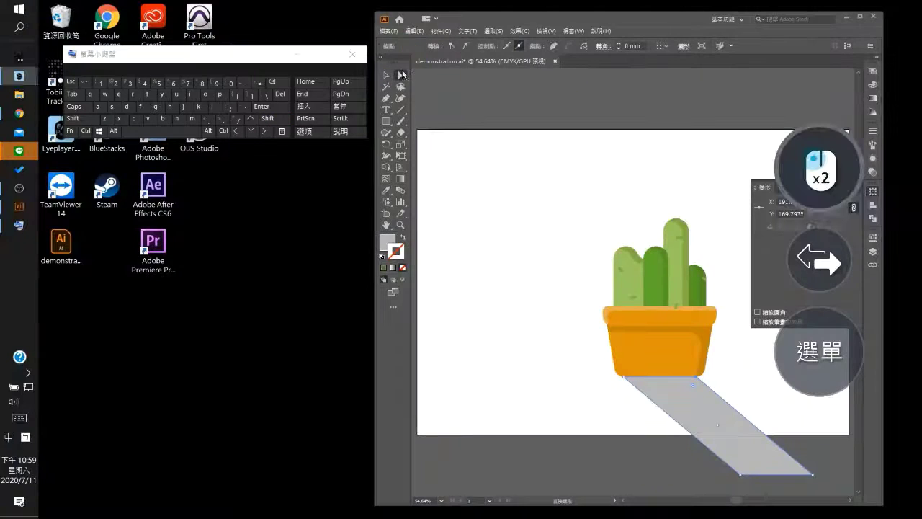
double_click(401, 74)
click(819, 351)
click(317, 360)
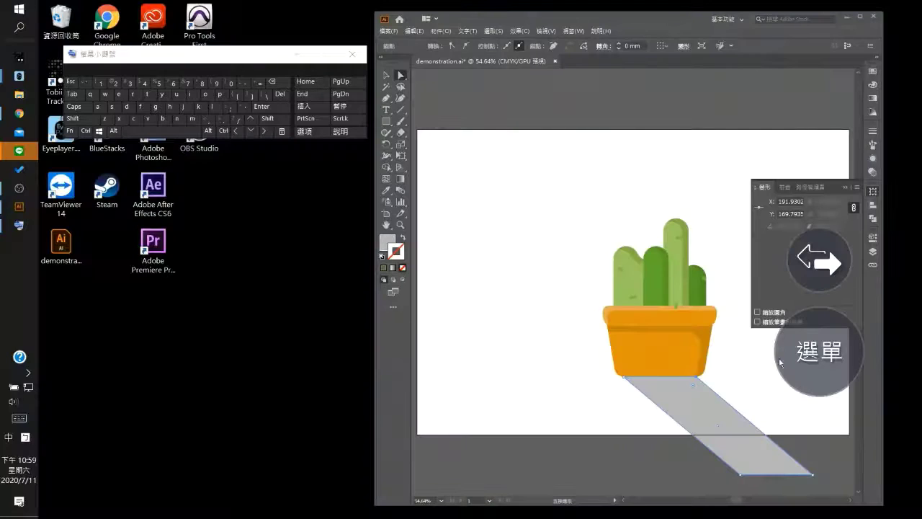
click(819, 352)
double_click(402, 75)
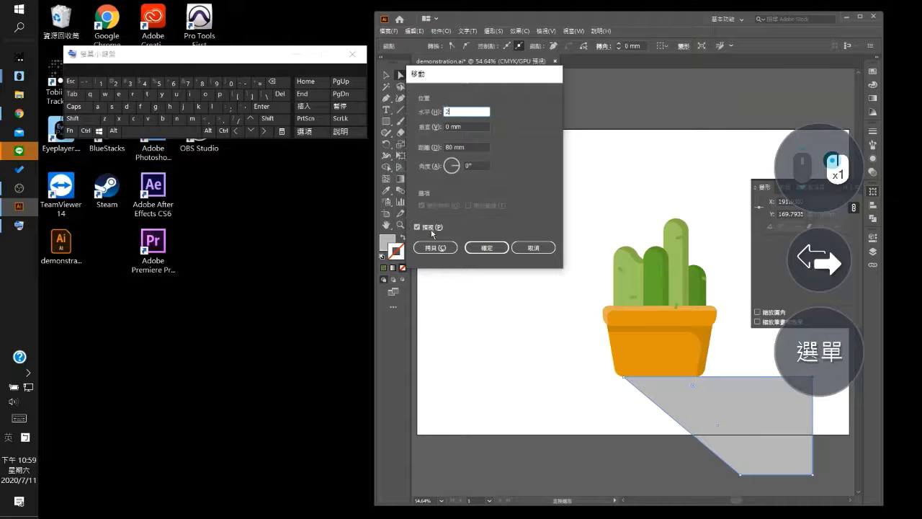
text(2)
click(432, 231)
click(457, 112)
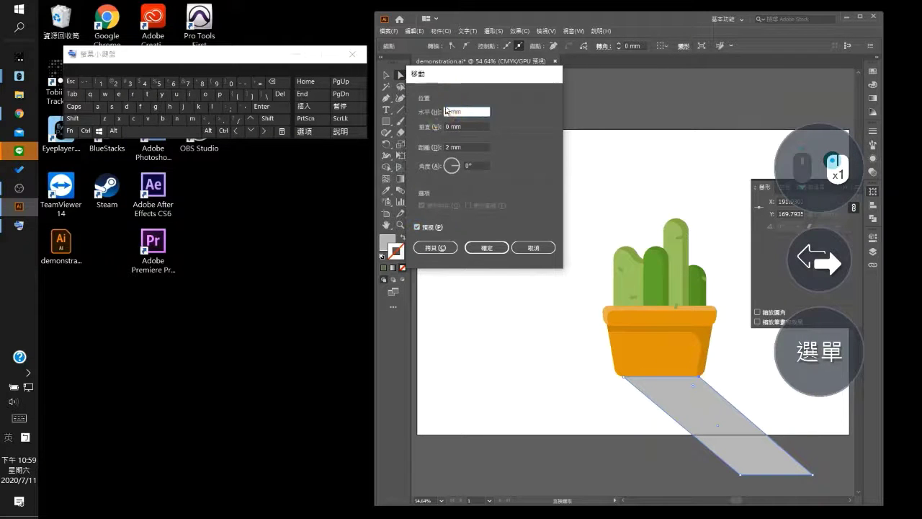
click(487, 247)
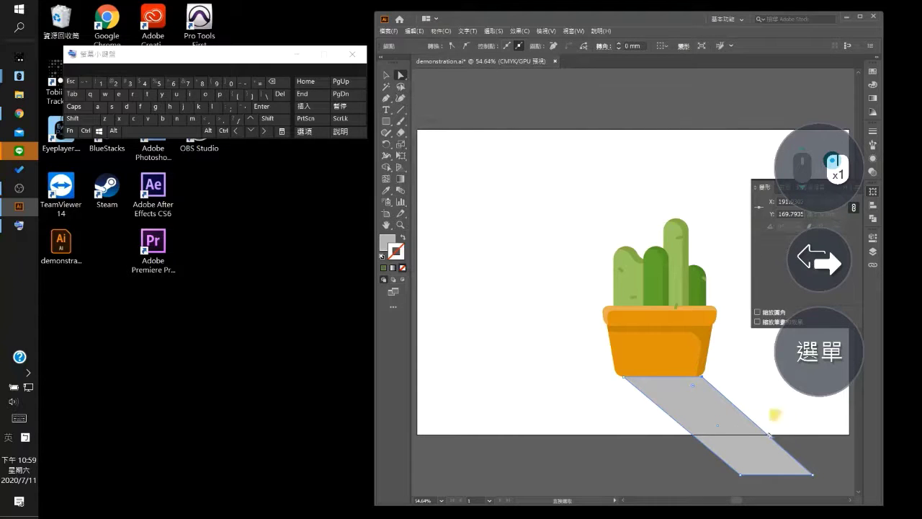
Move the grey shape's bottom-right anchor horizontally to the right by slightly more than 10 mm
click(818, 465)
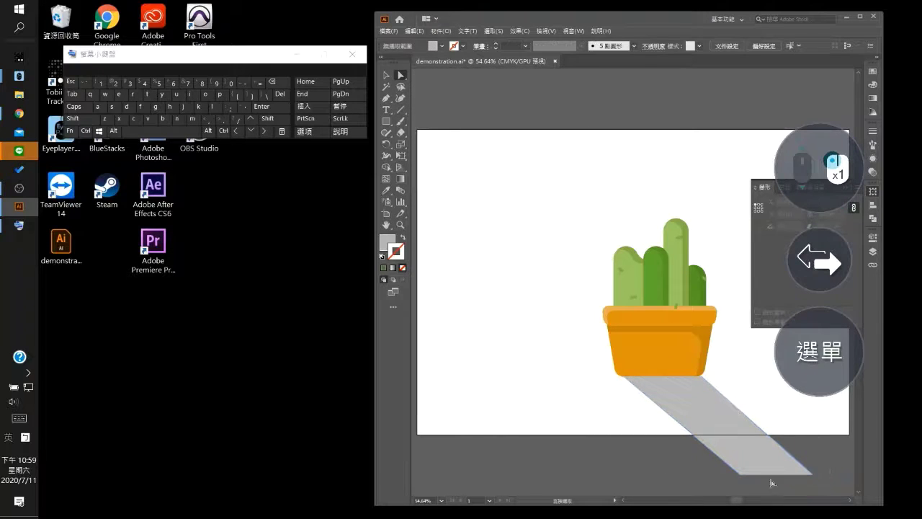
click(815, 472)
click(817, 469)
click(814, 473)
click(819, 352)
click(412, 398)
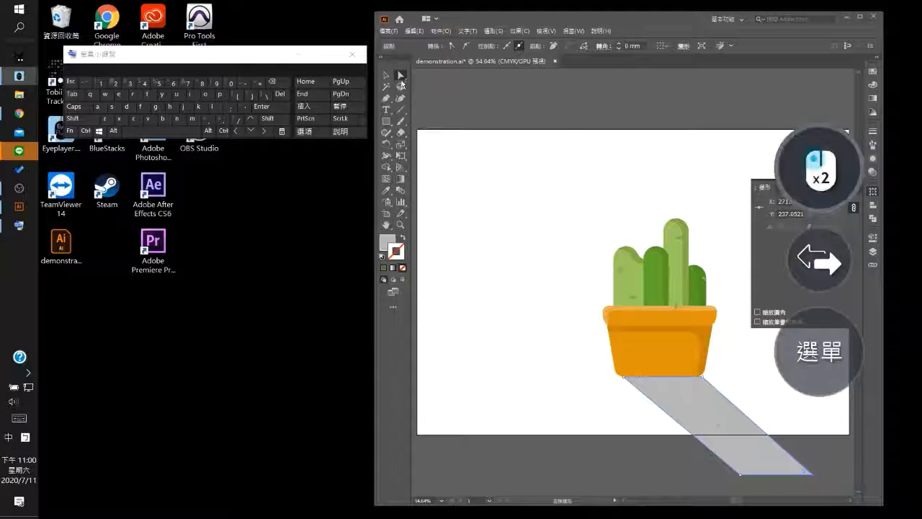
double_click(401, 76)
key(Up)
key(Up)
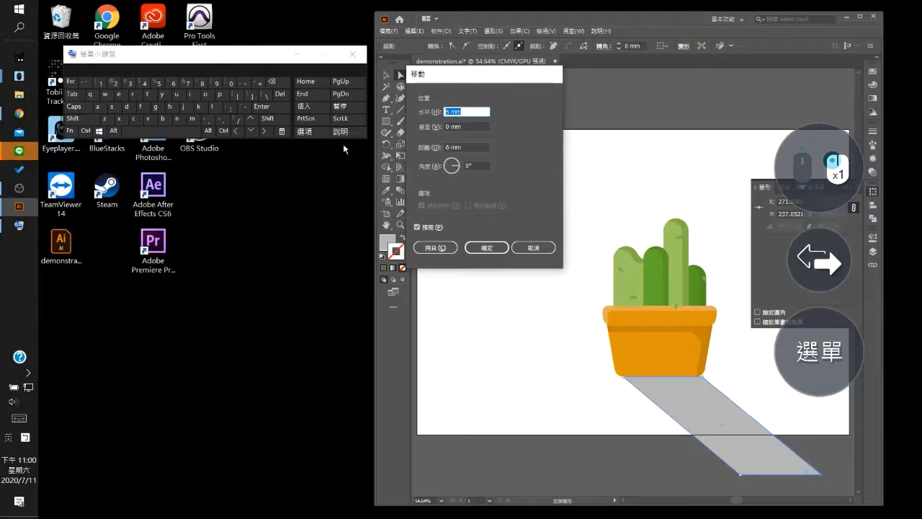
click(251, 119)
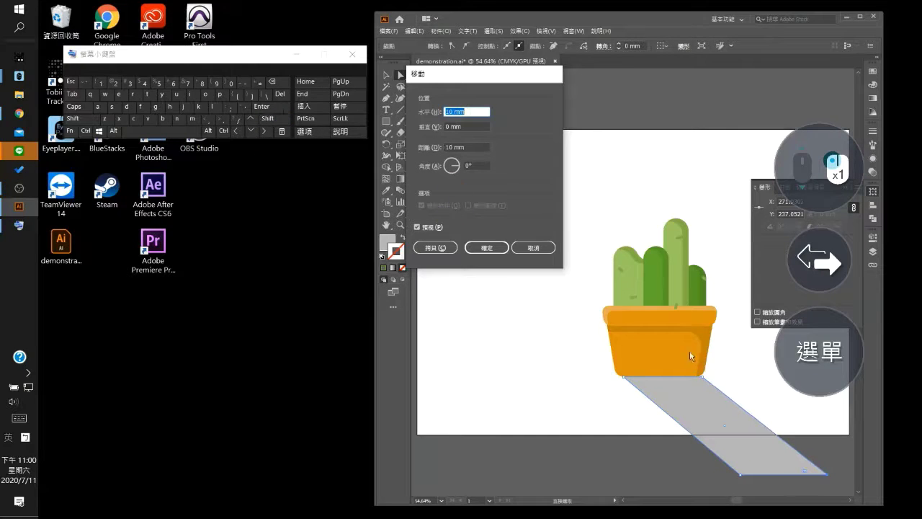
click(487, 248)
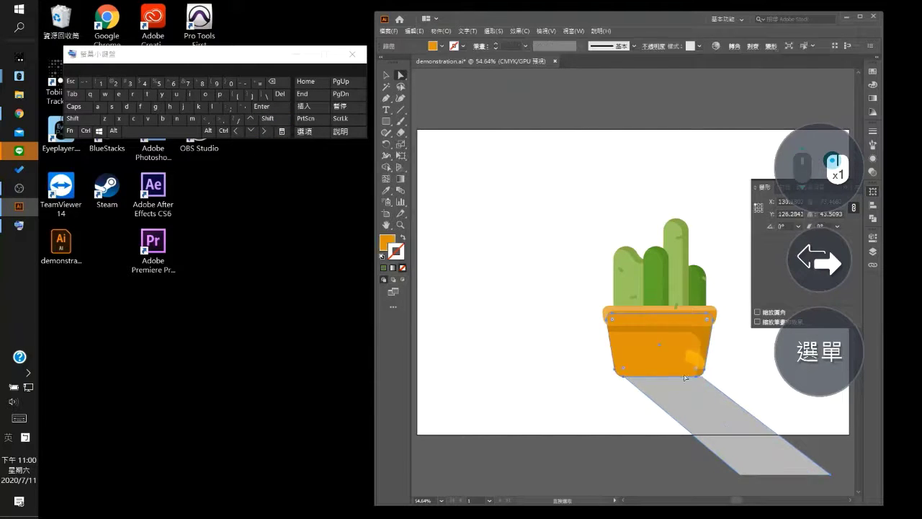
Nudge the grey shape up slightly so it tucks against the pot's base
click(268, 118)
click(249, 125)
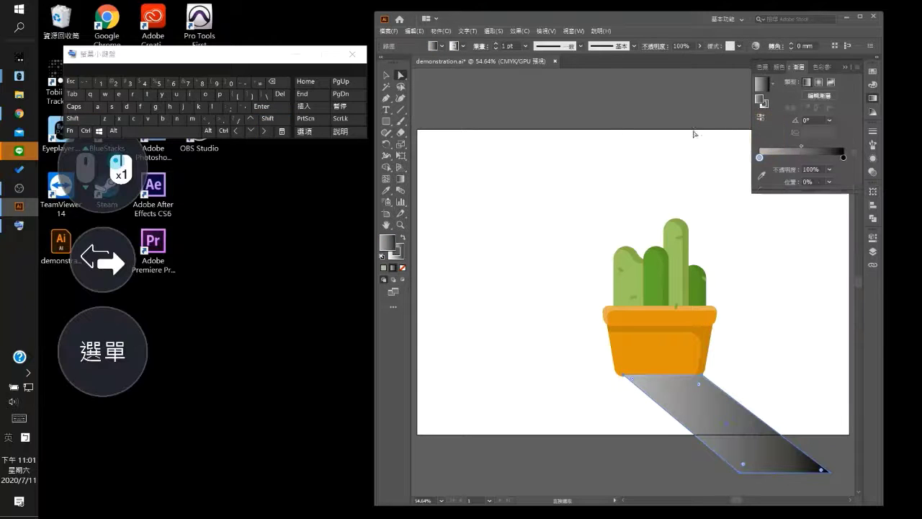
Give the slanted shape a linear gradient fill and remove its stroke
click(402, 257)
click(403, 268)
click(387, 243)
click(547, 281)
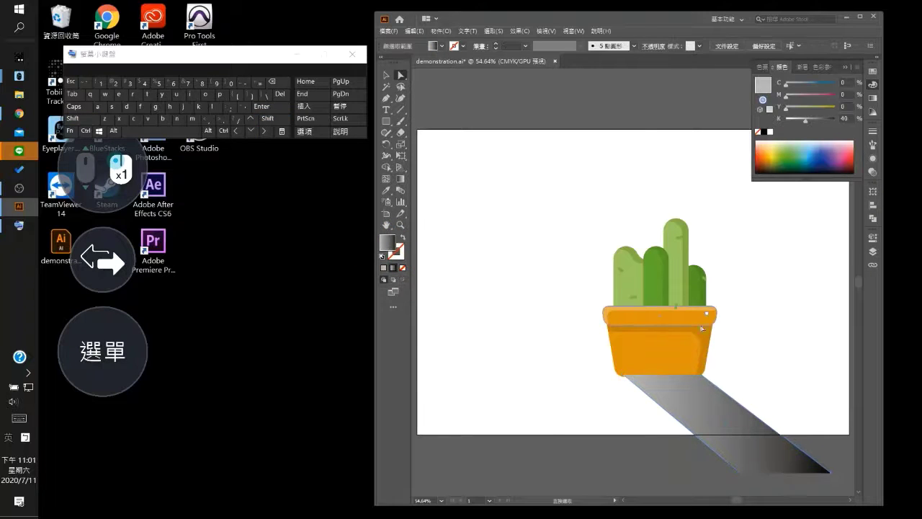
Recolour the gradient's black end stop with a light grey swatch and lower its opacity so the shape fades out
click(872, 111)
click(872, 98)
click(103, 351)
click(411, 396)
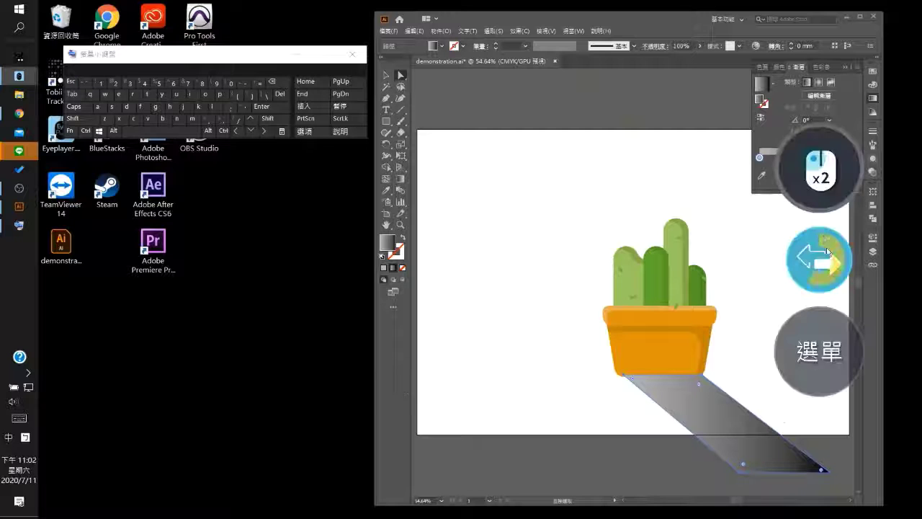
click(417, 31)
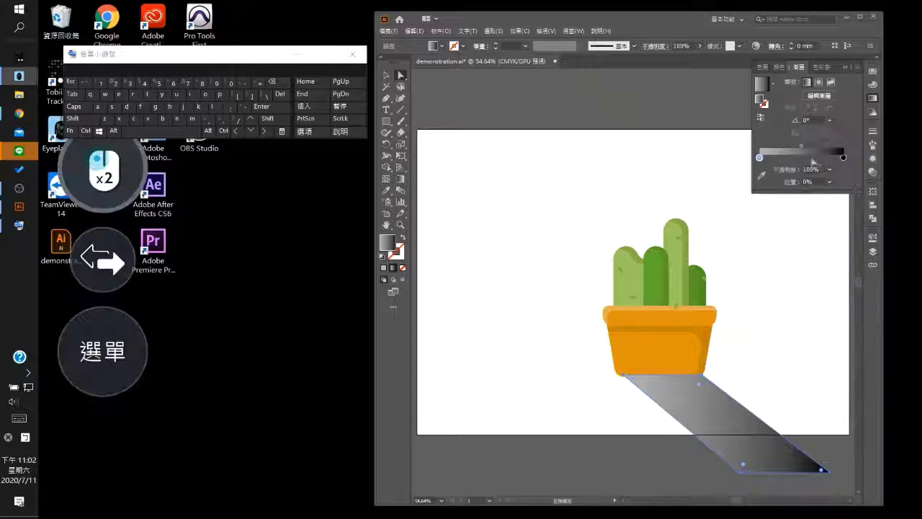
click(843, 157)
click(781, 209)
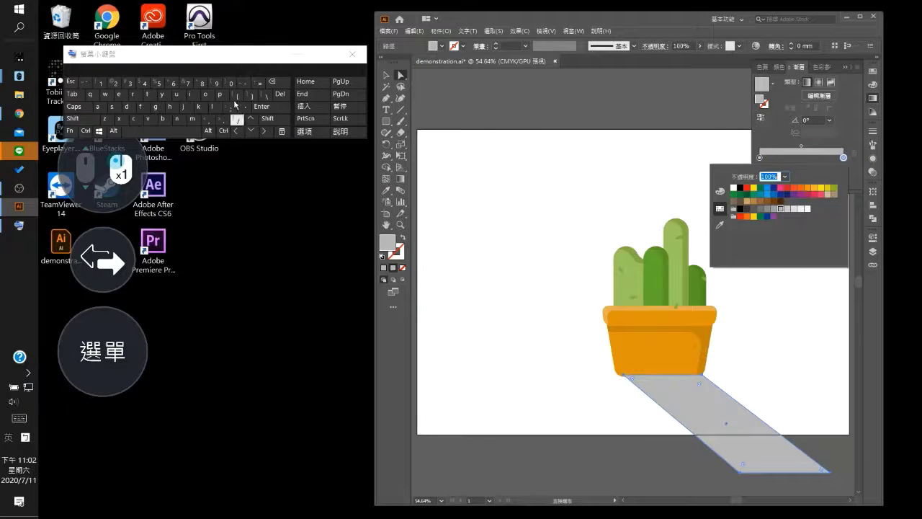
click(273, 111)
Run the gradient diagonally down from the pot's base at about -39.6° and nudge the shape's top-left anchor slightly to the left
click(400, 178)
mouse_move(653, 371)
mouse_down()
mouse_move(753, 464)
mouse_move(743, 430)
mouse_up()
click(401, 75)
click(623, 367)
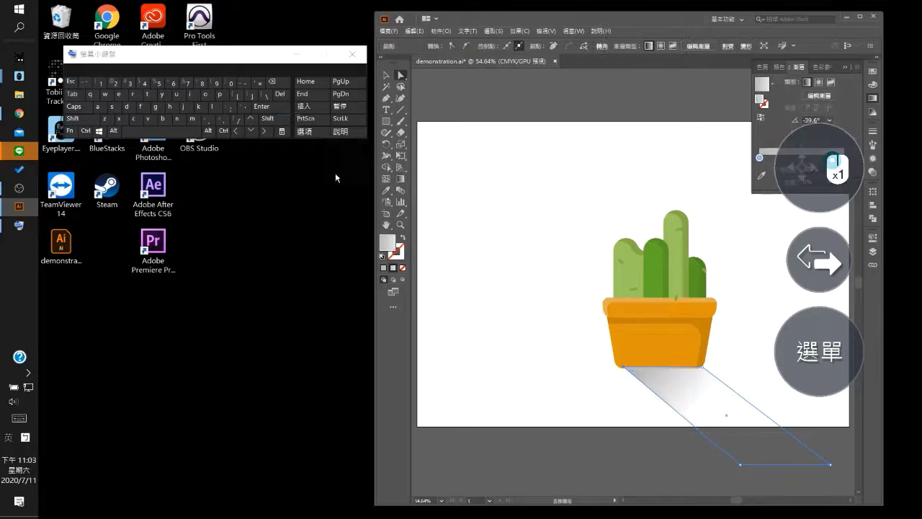
click(268, 119)
click(235, 134)
Send the shadow shape to the back, behind the pot, and deselect it
click(387, 75)
click(657, 382)
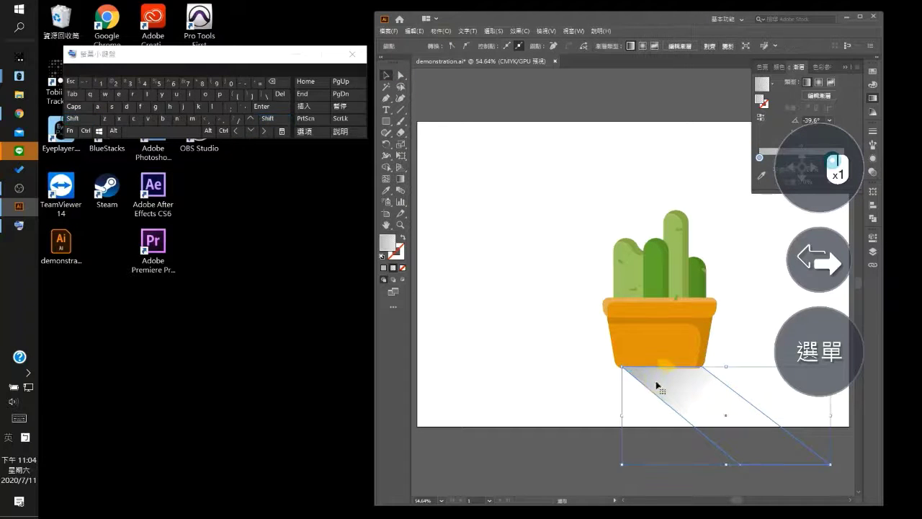
click(441, 31)
click(454, 54)
click(621, 89)
click(461, 470)
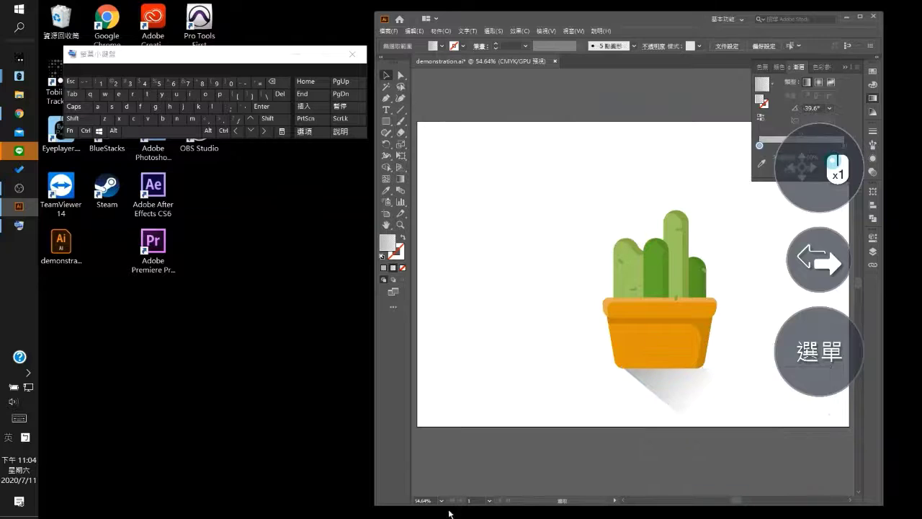
Select the cactus, pot and shadow together and move them up and to the left so the shadow fits on the artboard
drag(750, 271, 618, 376)
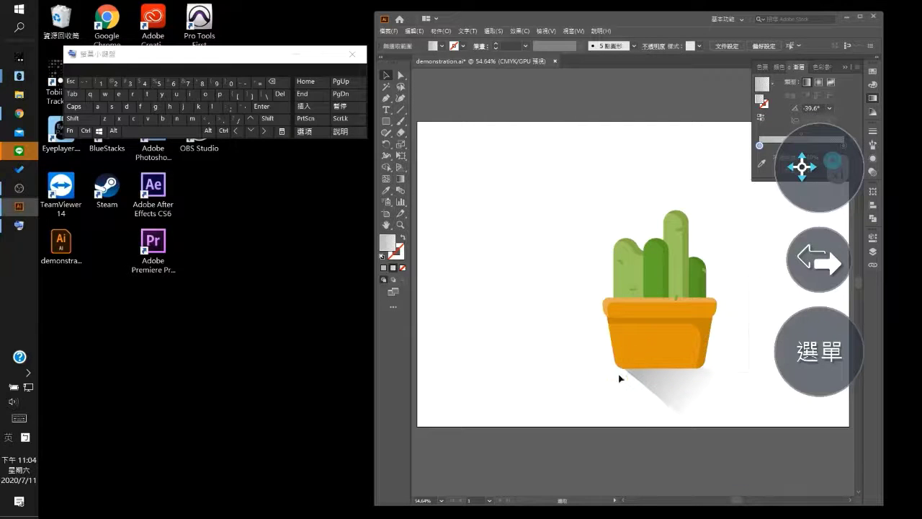
drag(668, 282, 606, 221)
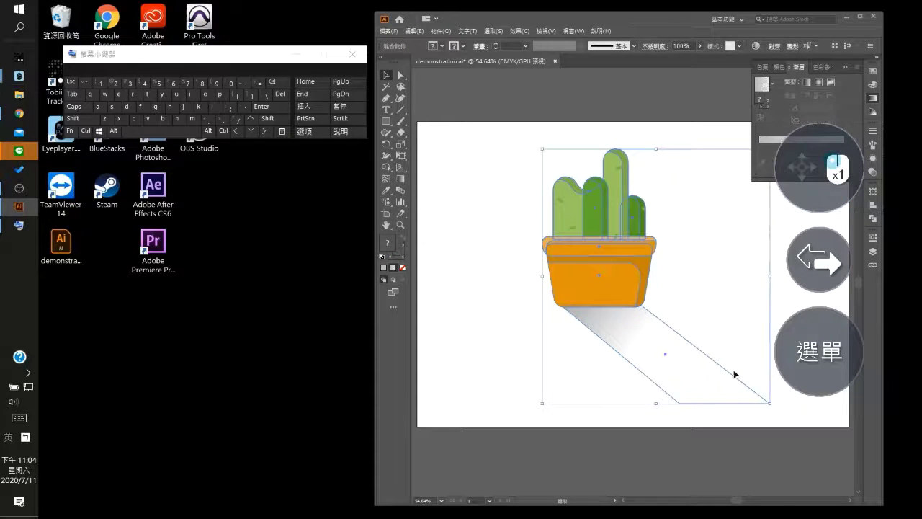